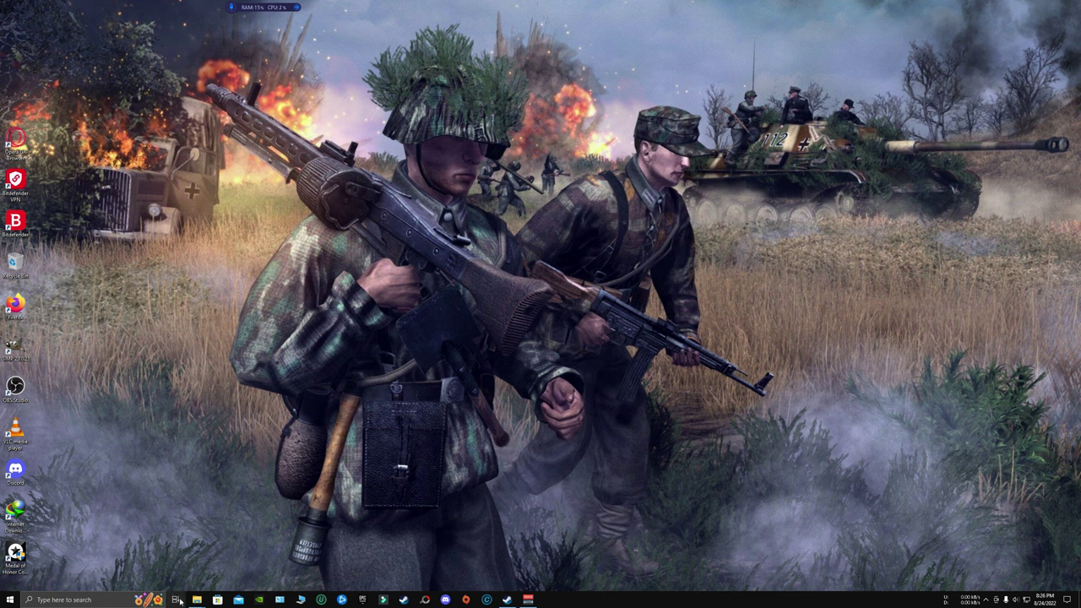
# Show the Men of War Assault Squad 2 and Call to Arms - Gates of Hell folder windows side by side
pyautogui.moveTo(197, 599)
pyautogui.click(237, 561)
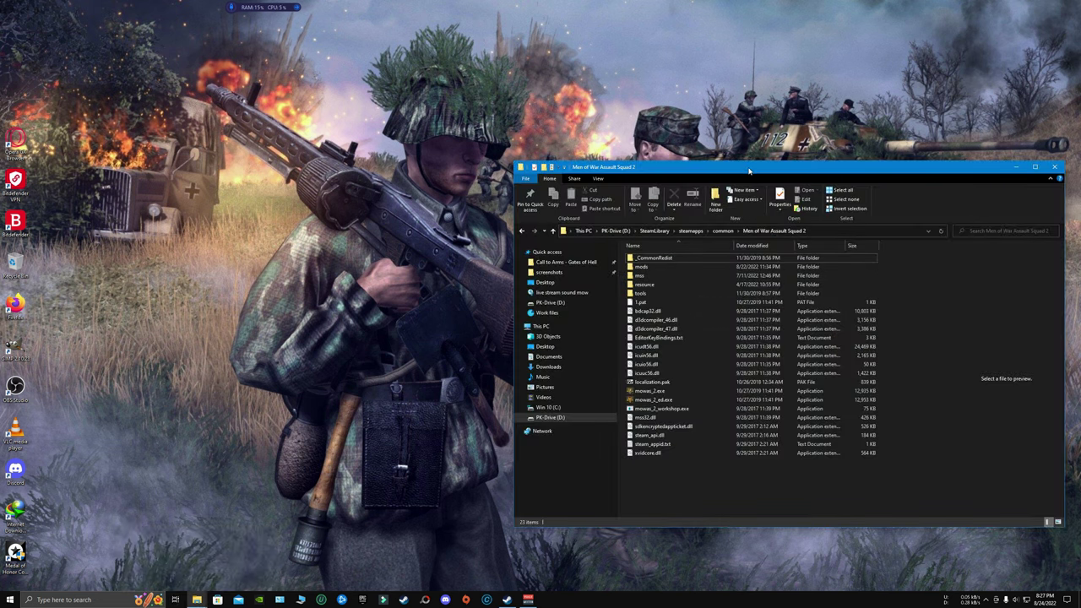
pyautogui.moveTo(716, 169); pyautogui.dragTo(703, 65)
pyautogui.moveTo(213, 596)
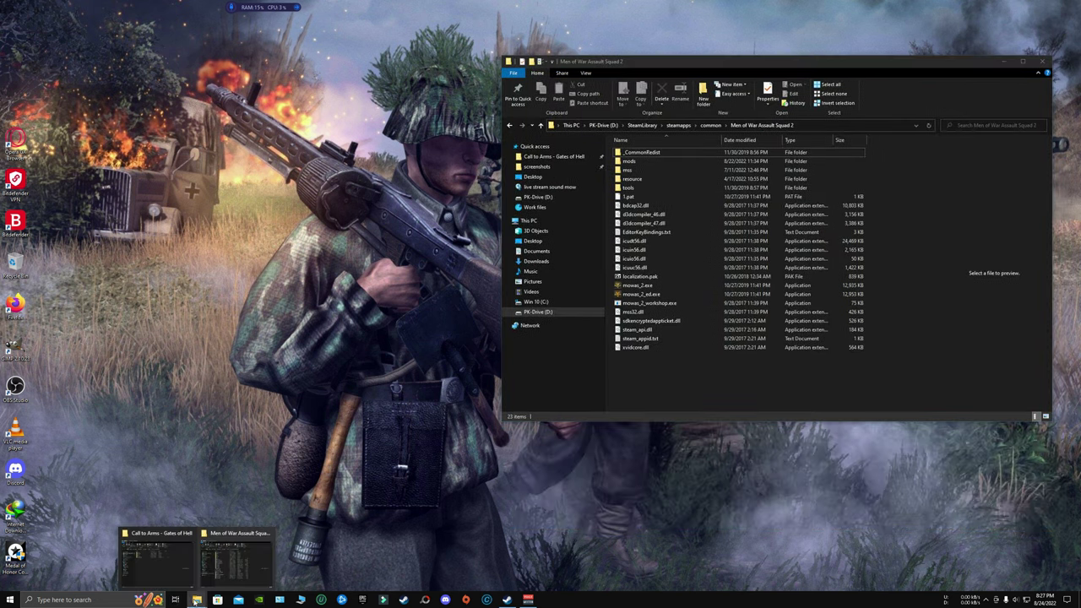
pyautogui.click(195, 459)
pyautogui.moveTo(320, 34); pyautogui.dragTo(298, 32)
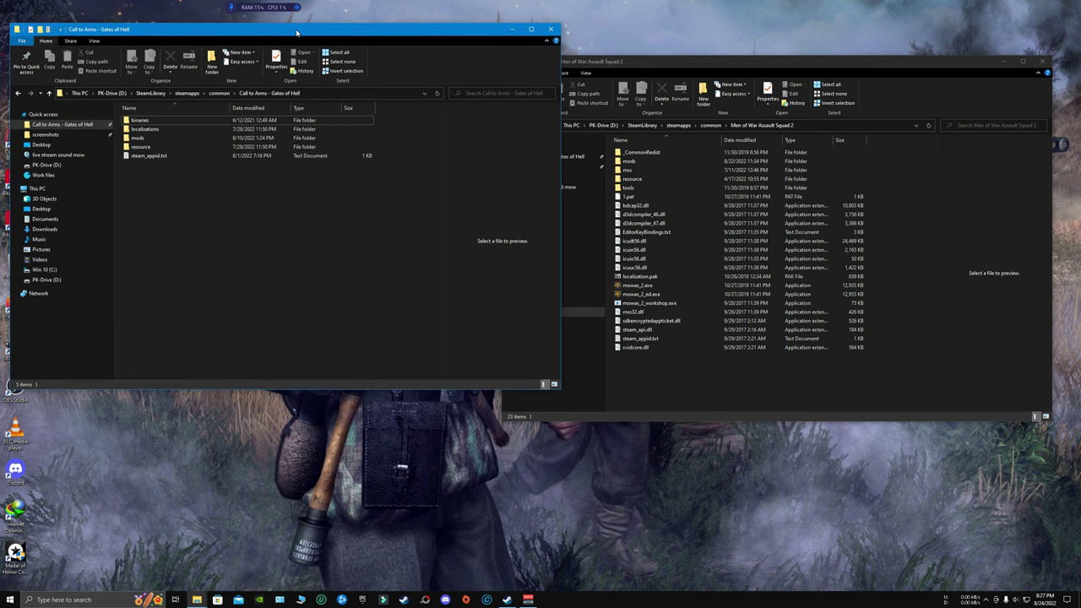
pyautogui.click(592, 59)
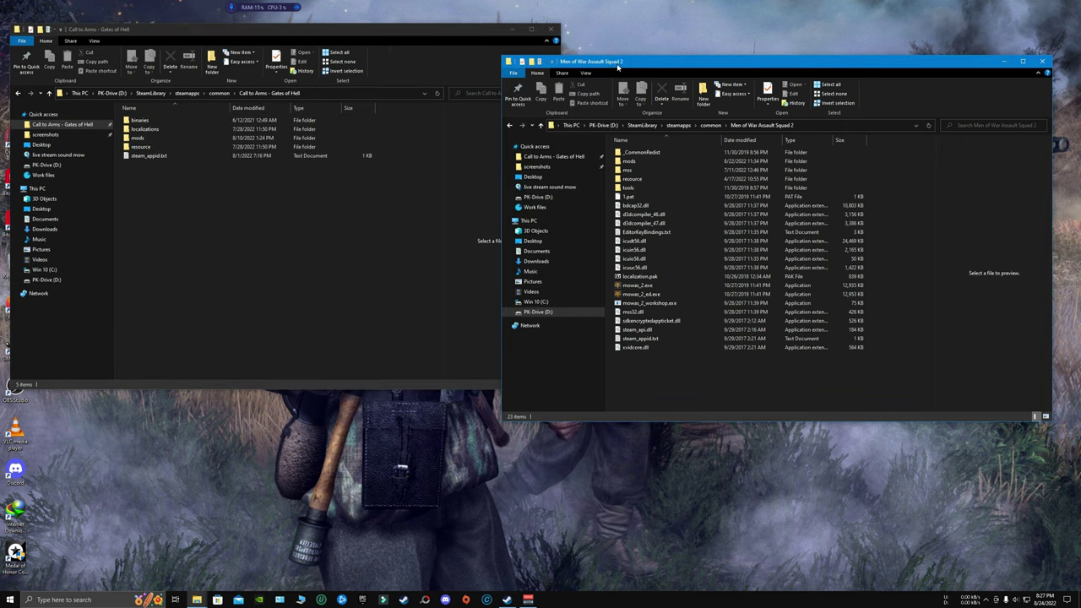
# In the Men of War Assault Squad 2 folder, open mods\Skins for Robz Realism Mod\resource
pyautogui.doubleClick(626, 163)
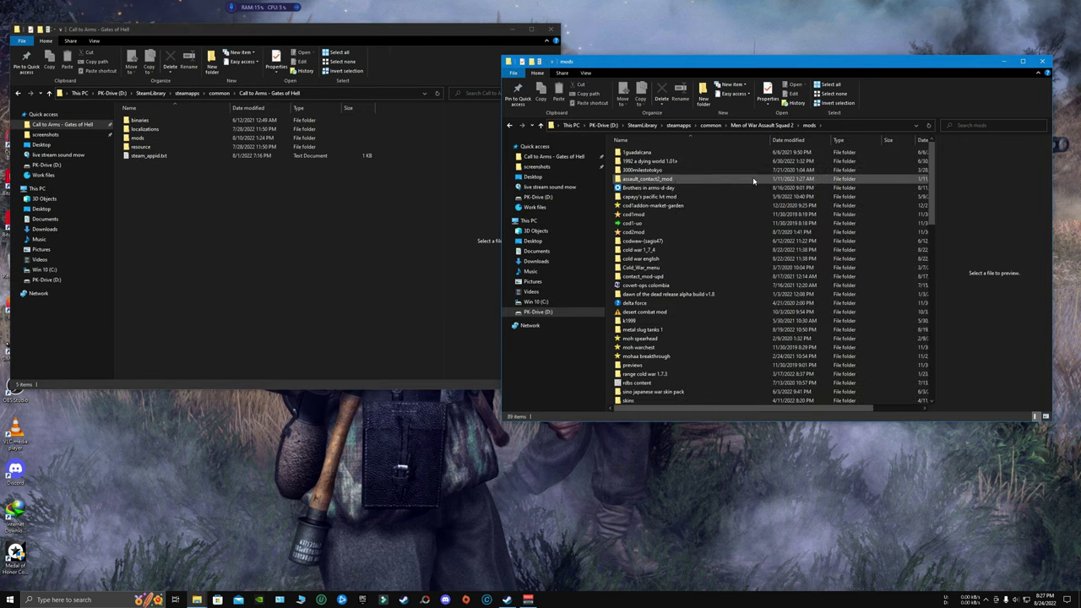
pyautogui.scroll(-5, 663, 357)
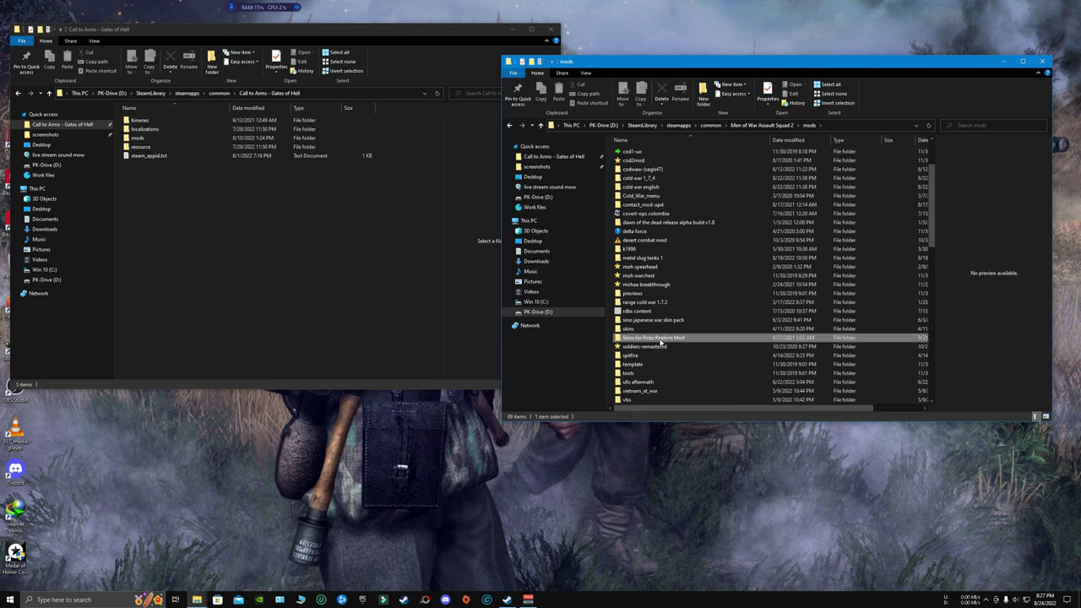
pyautogui.doubleClick(662, 342)
pyautogui.doubleClick(640, 156)
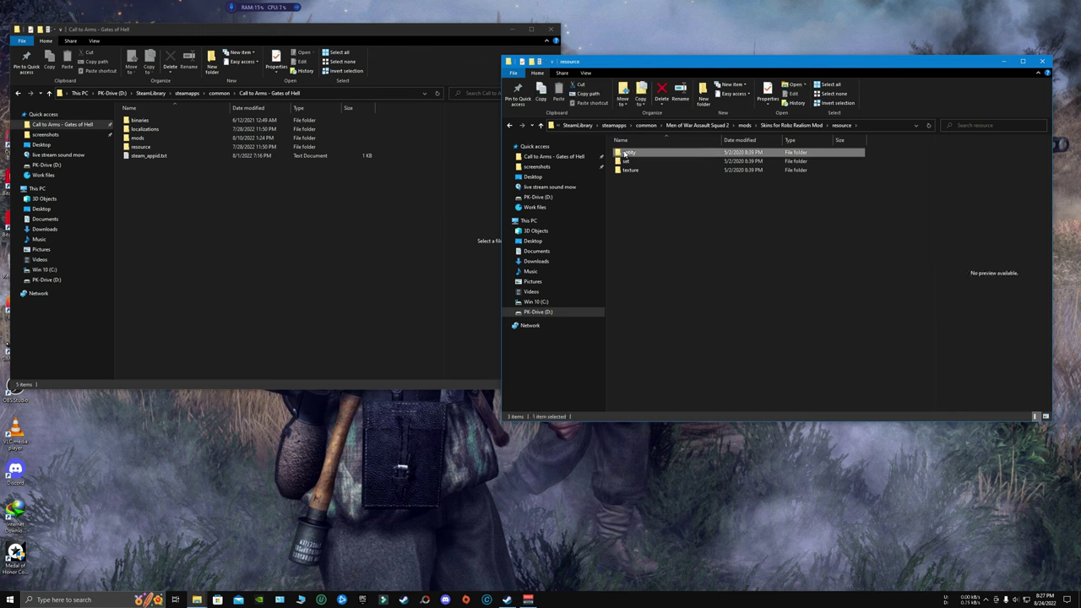
# Open the US headgear folder at entity\inventory\-equipment\head\usa inside the skin mod's resource folder
pyautogui.doubleClick(625, 154)
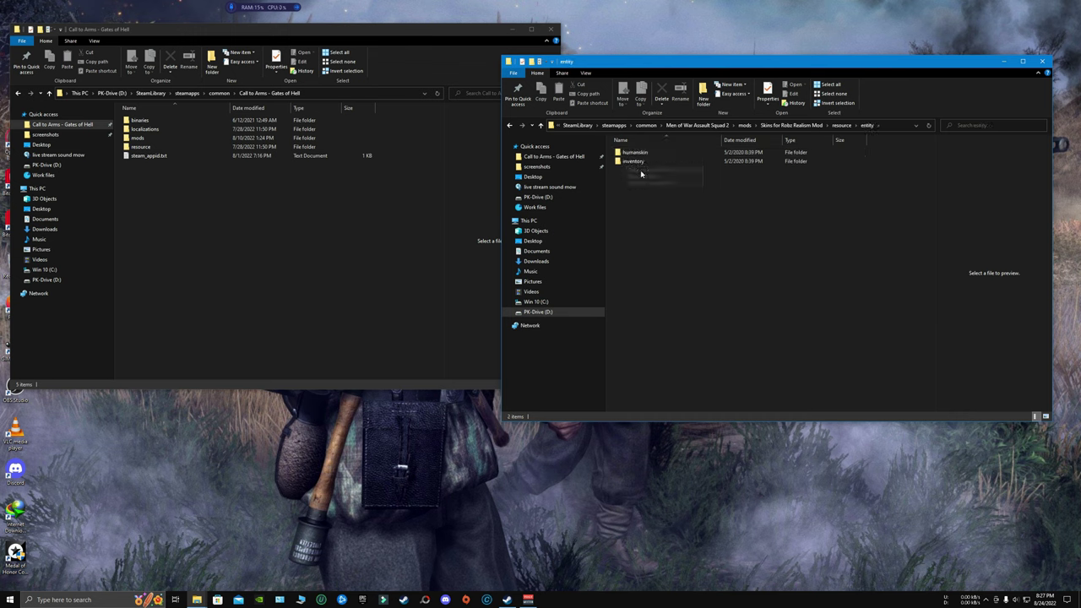
pyautogui.click(630, 162)
pyautogui.doubleClick(630, 162)
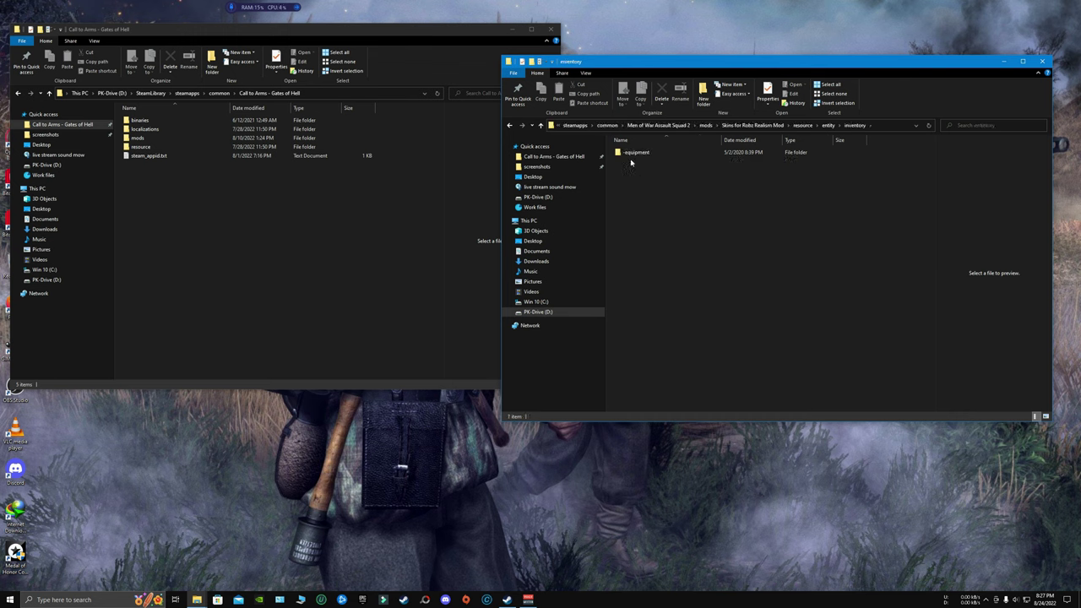
pyautogui.doubleClick(630, 160)
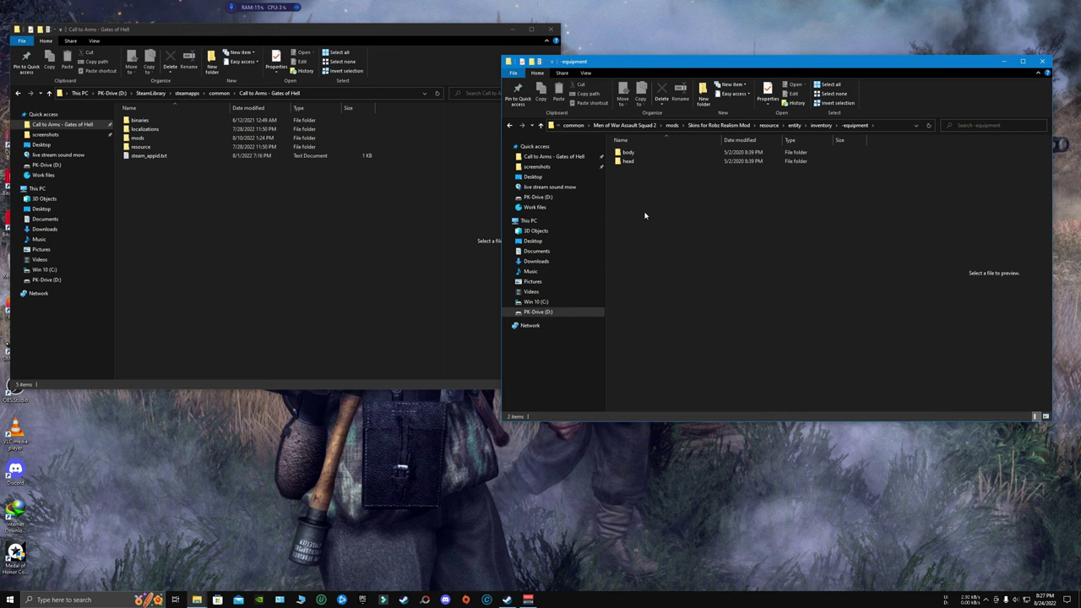
pyautogui.doubleClick(626, 160)
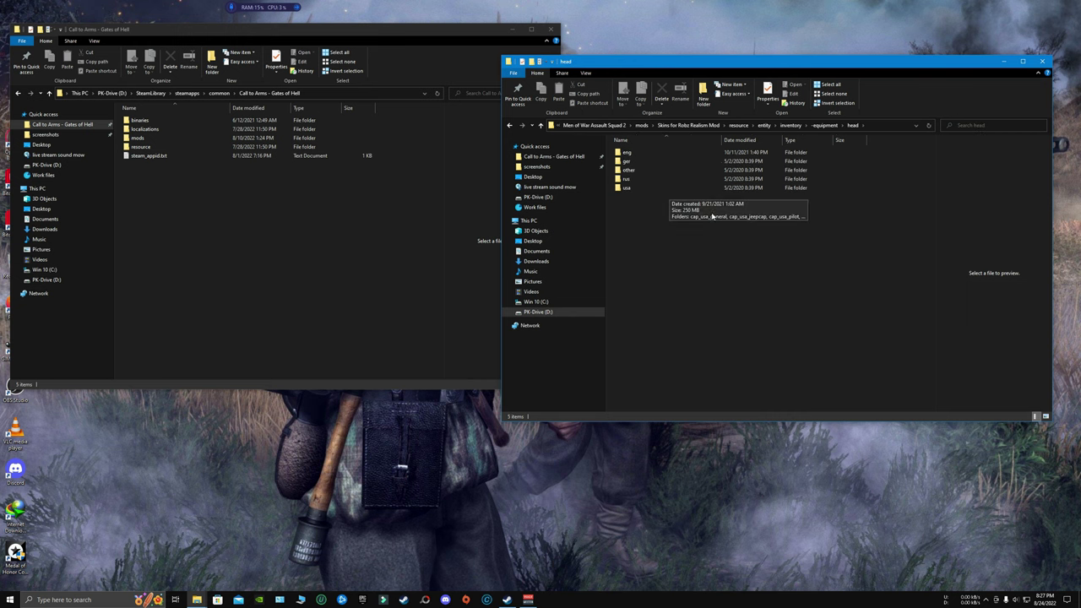
pyautogui.click(624, 189)
pyautogui.doubleClick(624, 191)
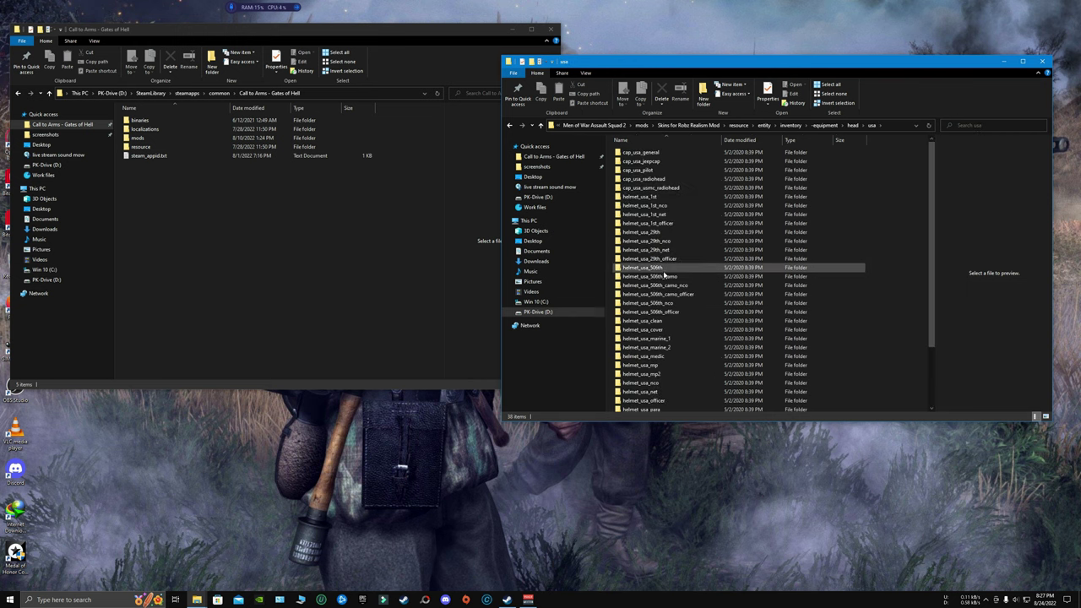
# Copy the helmet_usa_29th folder from the skin mod's usa headgear folder
pyautogui.scroll(-3, 673, 276)
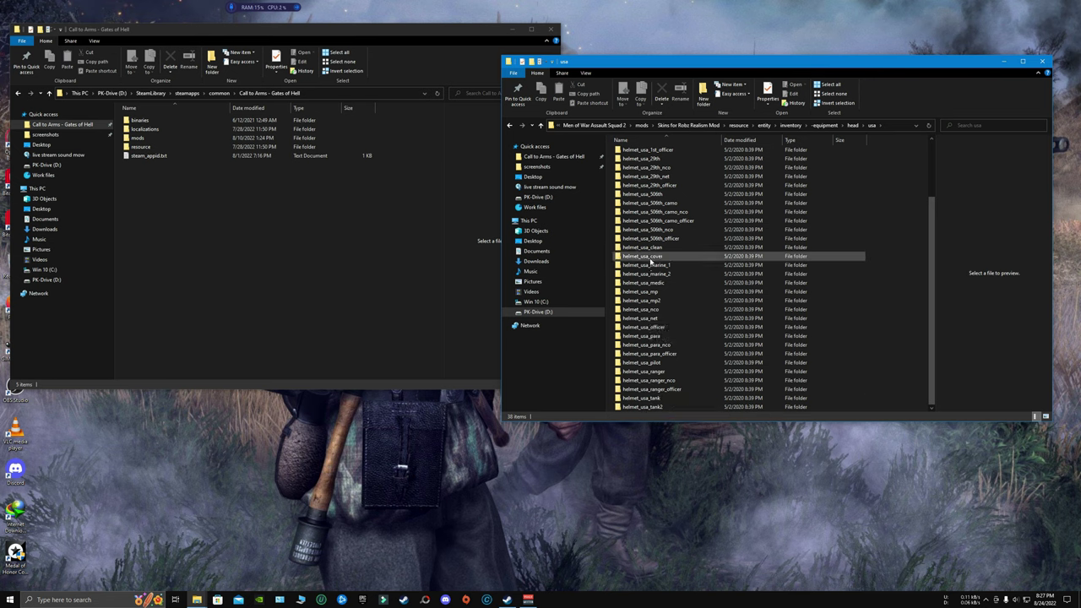
pyautogui.scroll(3, 654, 253)
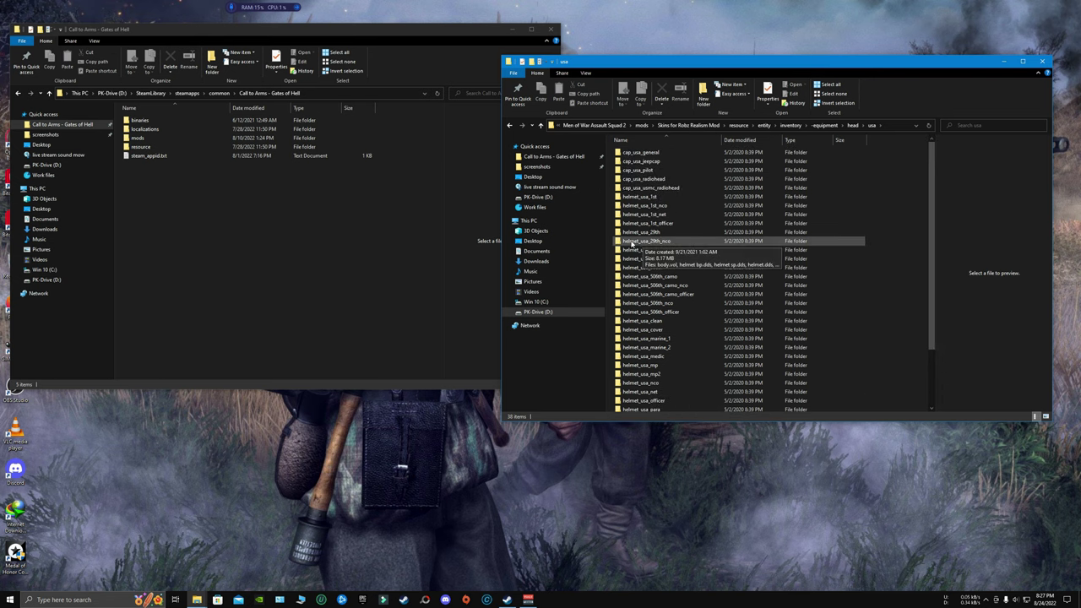
pyautogui.click(629, 232)
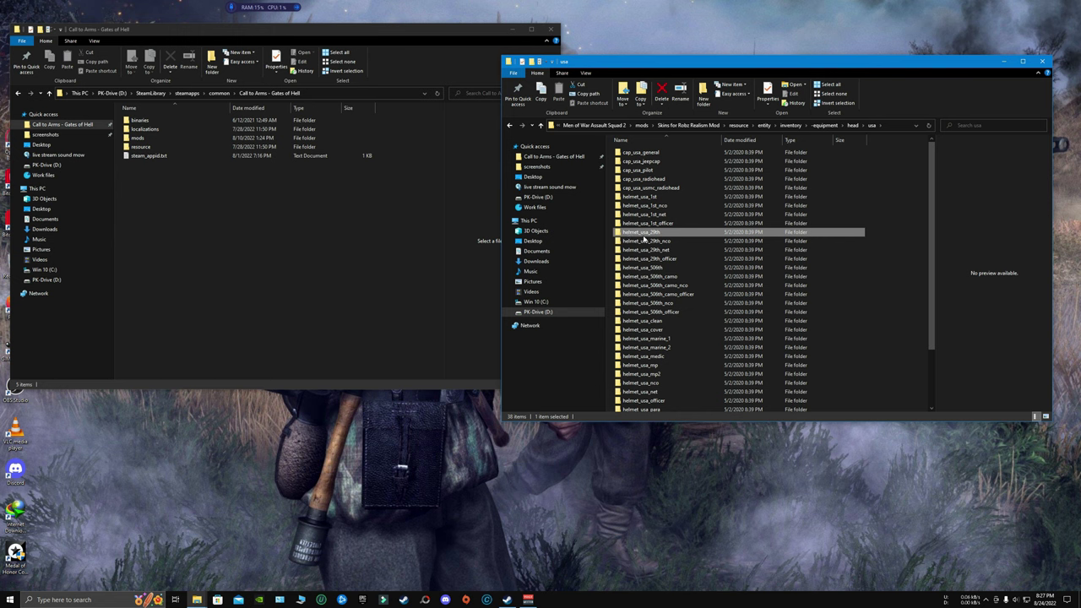
pyautogui.rightClick(650, 233)
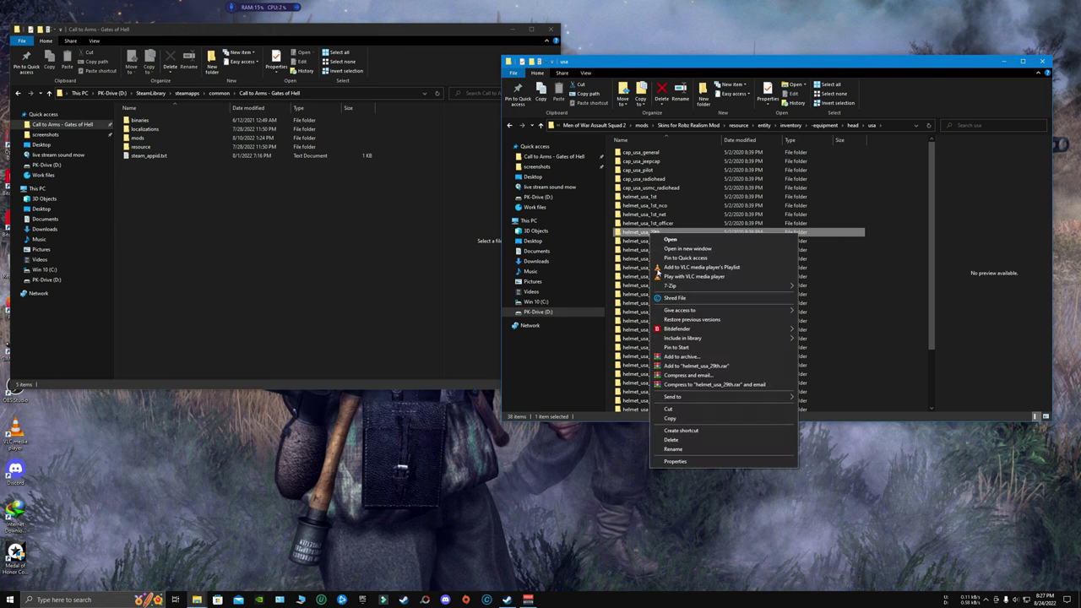
pyautogui.click(672, 418)
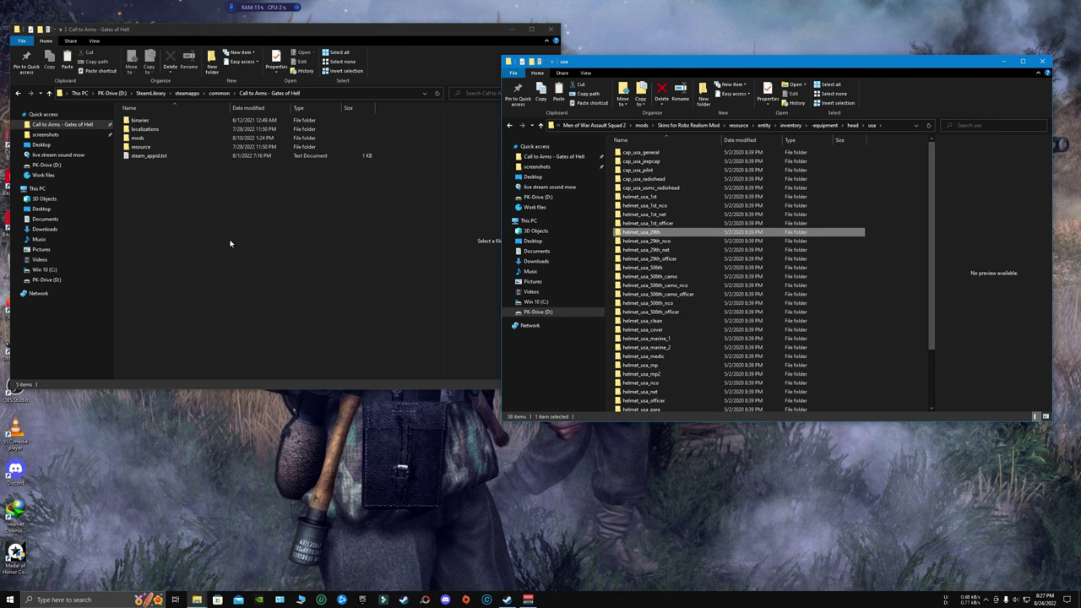
# In the Call to Arms - Gates of Hell window, open the resource folder of mod 88884444
pyautogui.click(164, 194)
pyautogui.doubleClick(137, 137)
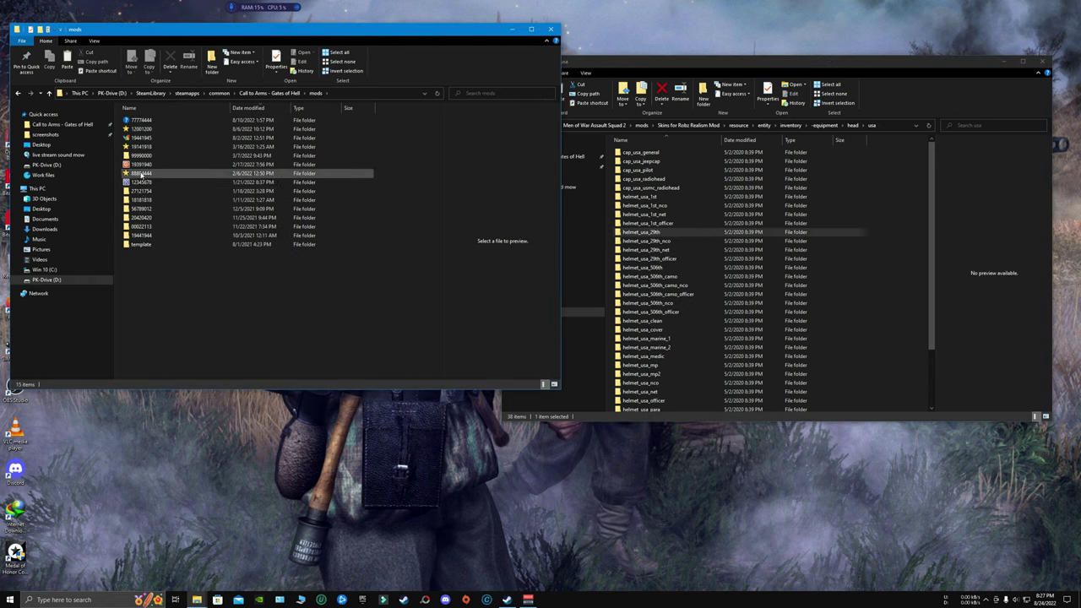
pyautogui.doubleClick(141, 173)
pyautogui.click(140, 121)
pyautogui.doubleClick(141, 122)
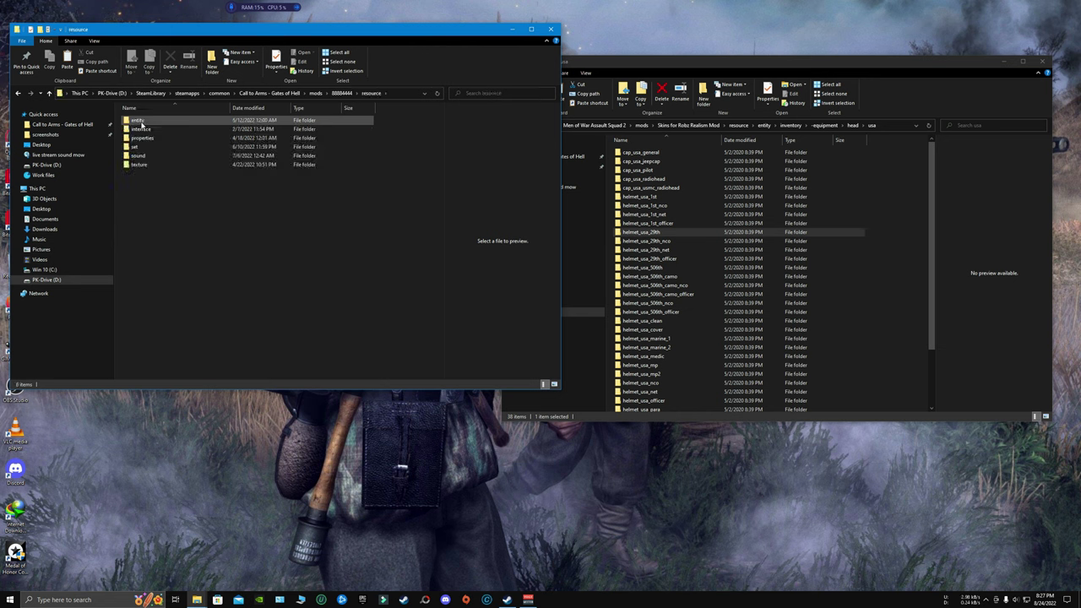
# Open entity\inventory\-equipment\head inside the 88884444 mod's resource folder
pyautogui.doubleClick(135, 122)
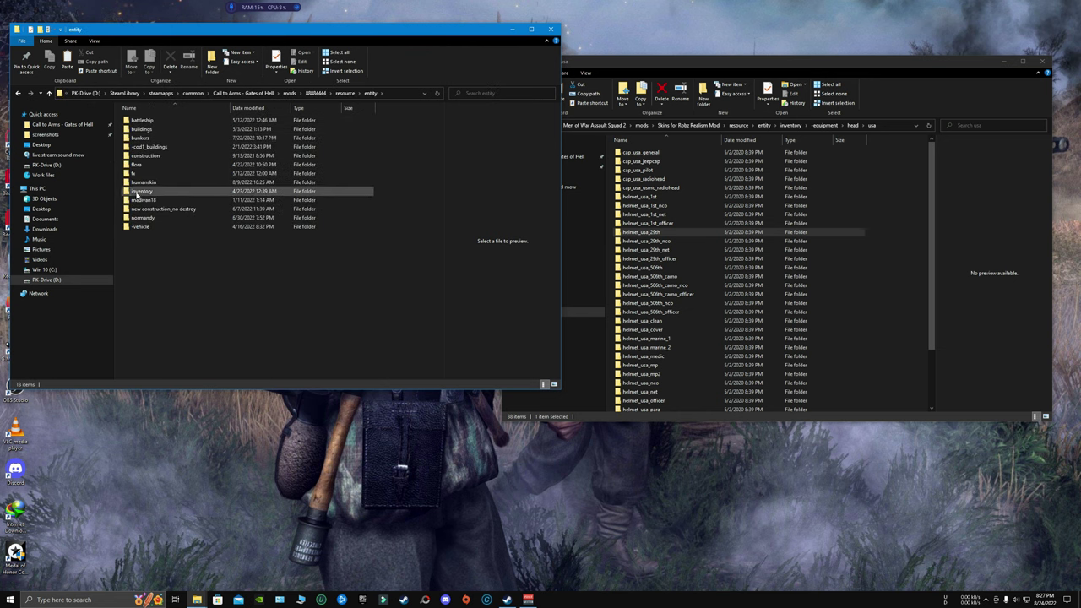
pyautogui.doubleClick(136, 190)
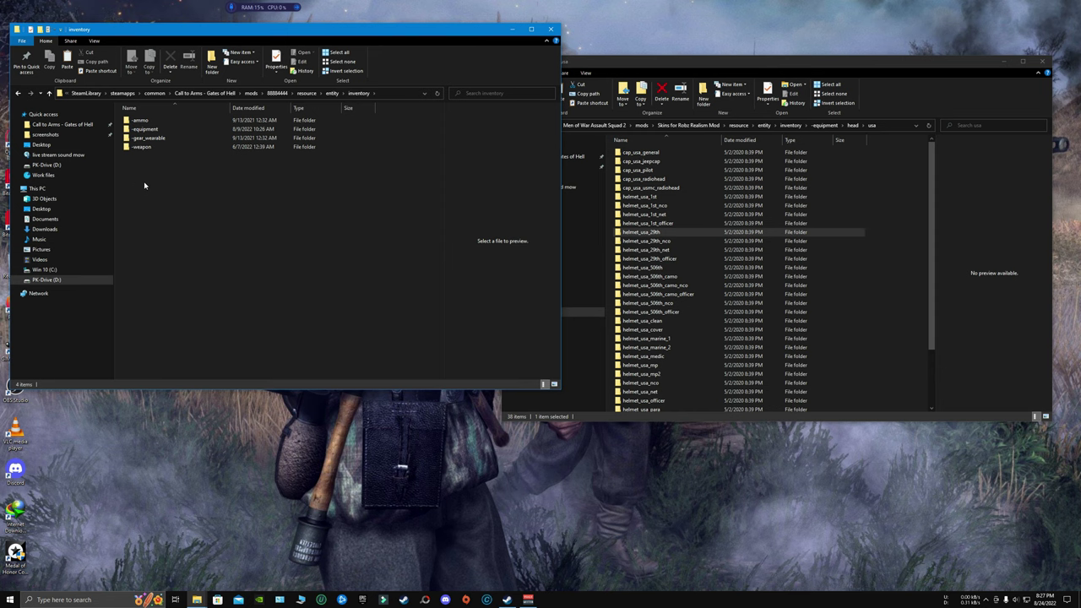
pyautogui.click(139, 131)
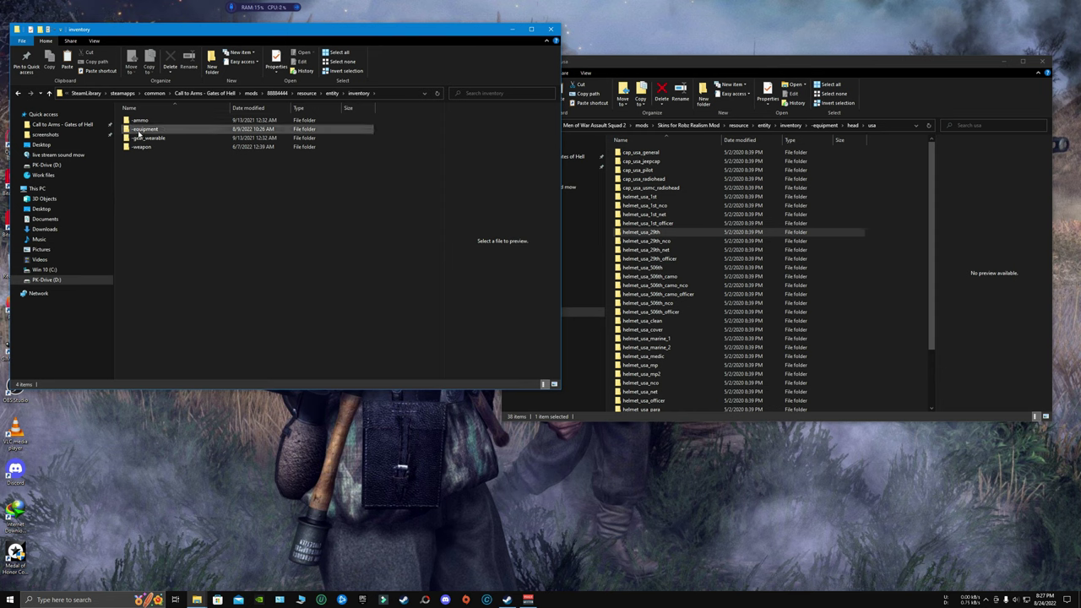
pyautogui.doubleClick(139, 132)
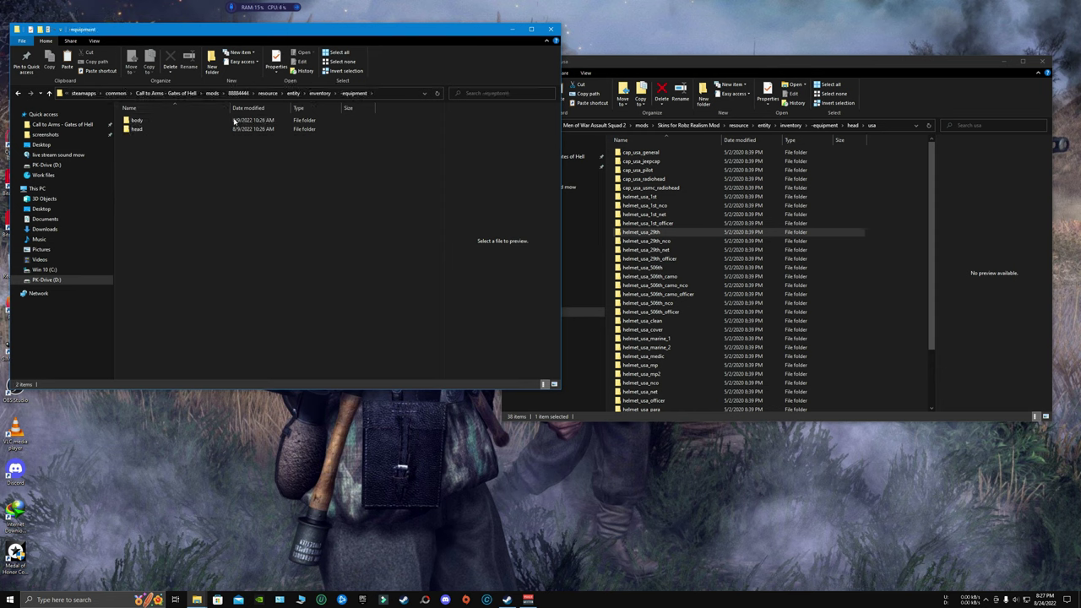
pyautogui.doubleClick(153, 130)
# Paste the helmet_usa_29th folder into the 88884444 mod's head folder and select the pasted copy
pyautogui.scroll(-5, 373, 157)
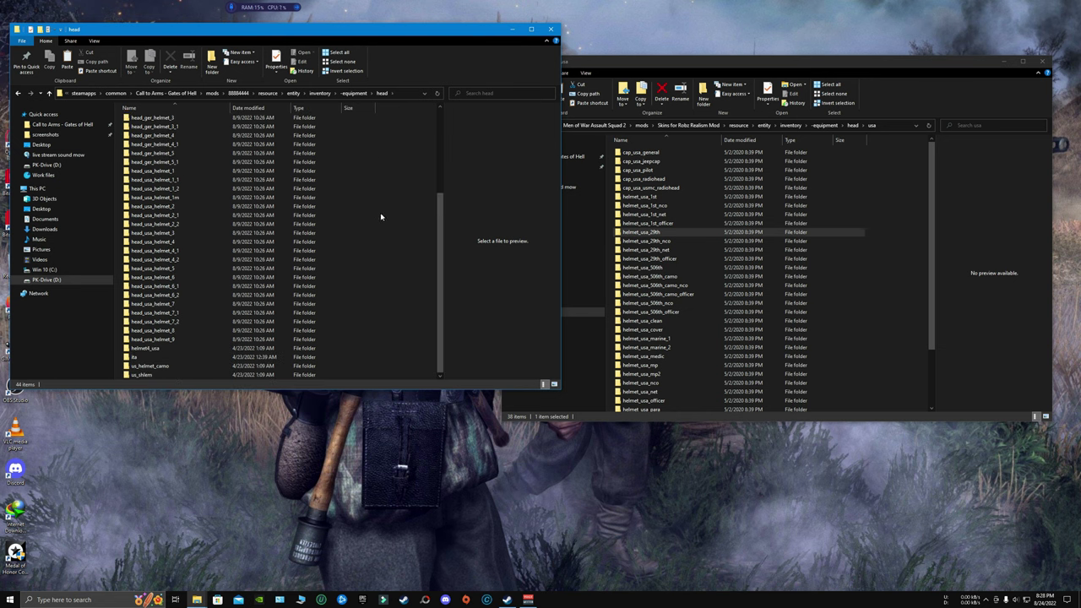
pyautogui.scroll(4, 376, 217)
pyautogui.scroll(-4, 376, 217)
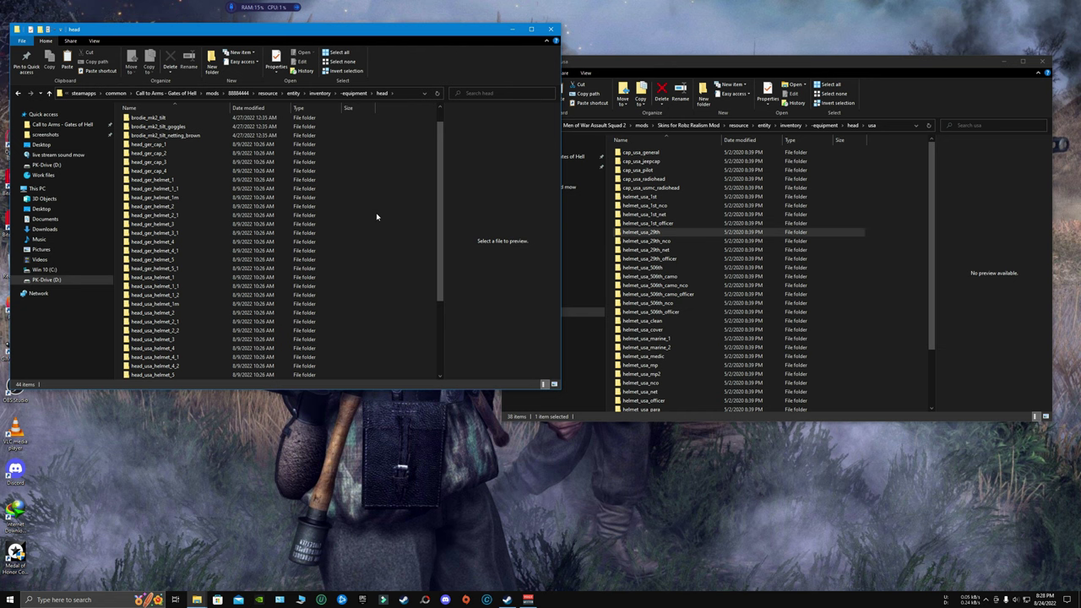
pyautogui.rightClick(375, 217)
pyautogui.click(393, 270)
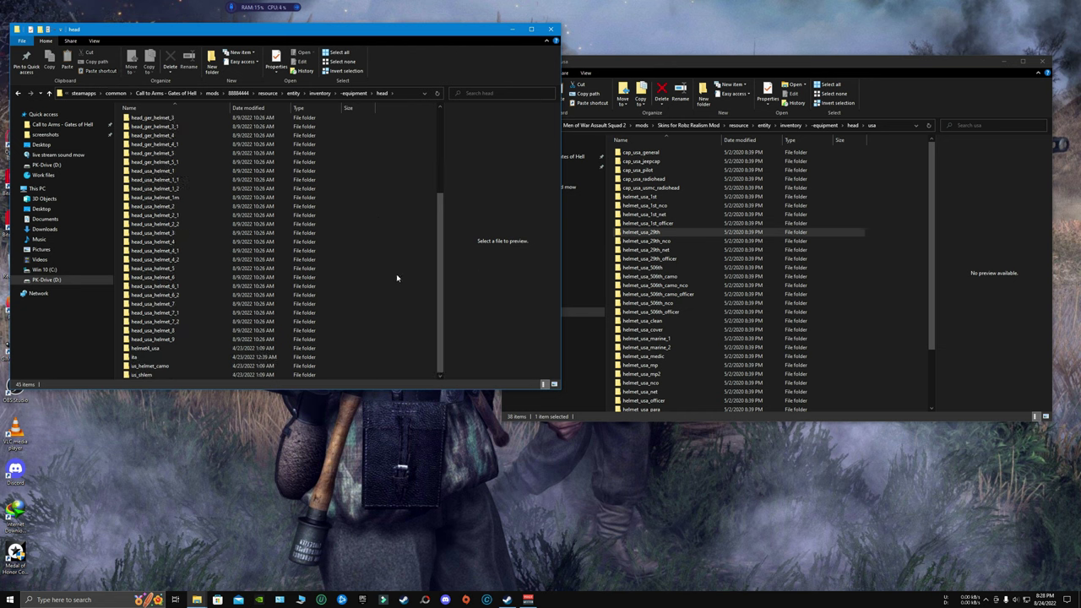
pyautogui.click(179, 349)
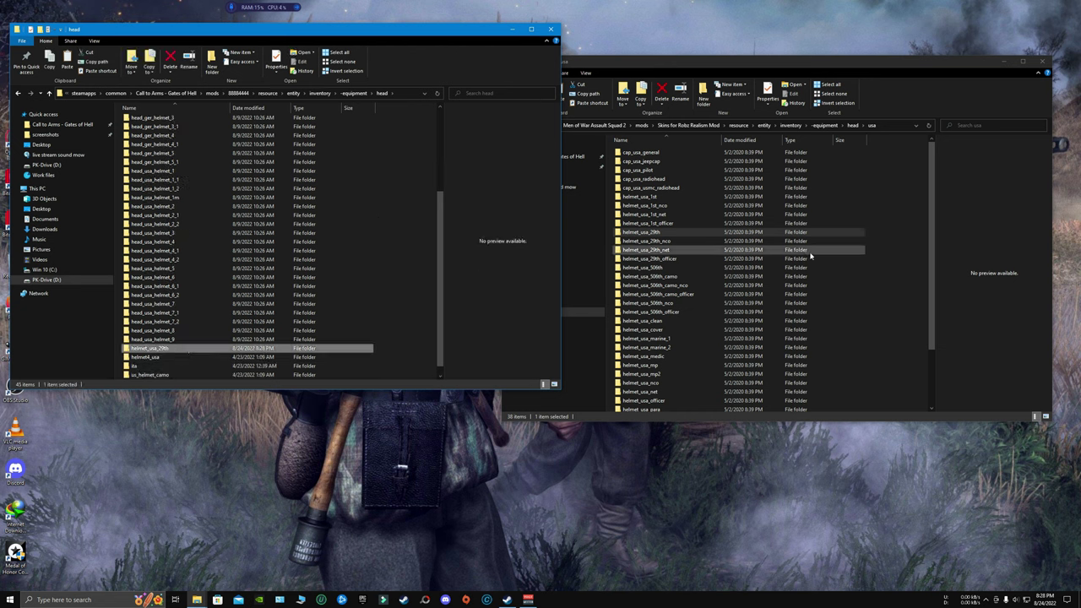
# Return the Men of War Assault Squad 2 window from the usa headgear folder up to the skin mod's resource folder
pyautogui.click(804, 68)
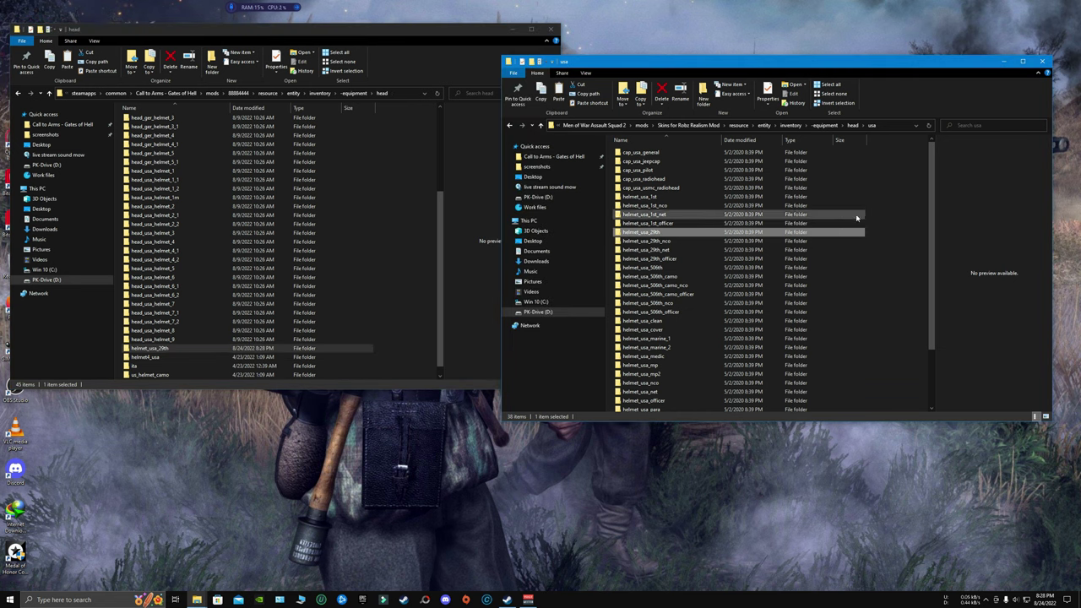
pyautogui.click(394, 203)
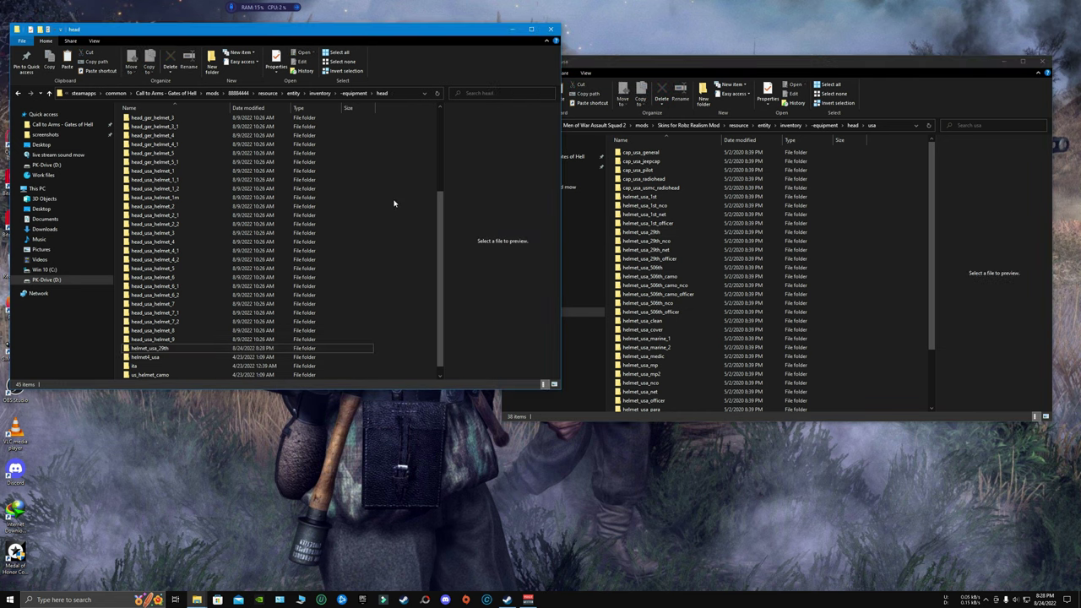
pyautogui.click(882, 223)
pyautogui.press('BackSpace')
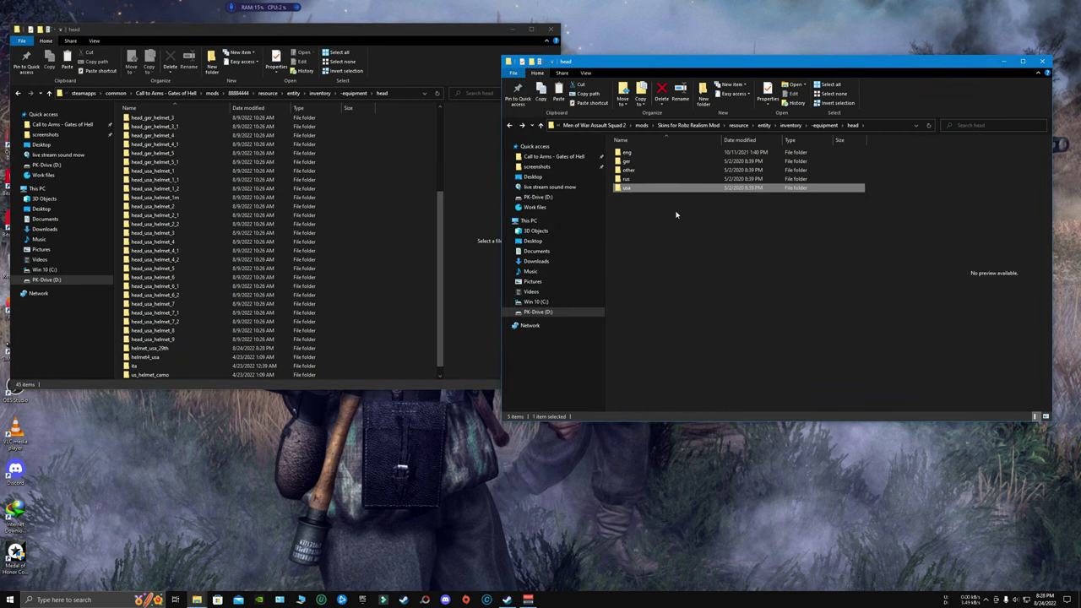
pyautogui.press('BackSpace')
pyautogui.press('BackSpace')
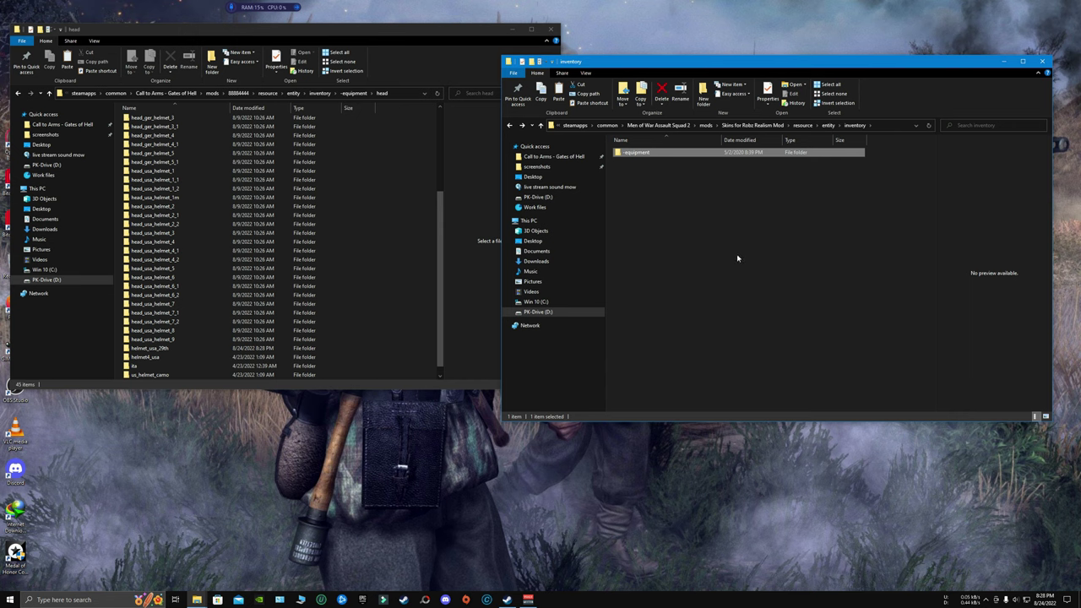
pyautogui.press('BackSpace')
pyautogui.press('BackSpace')
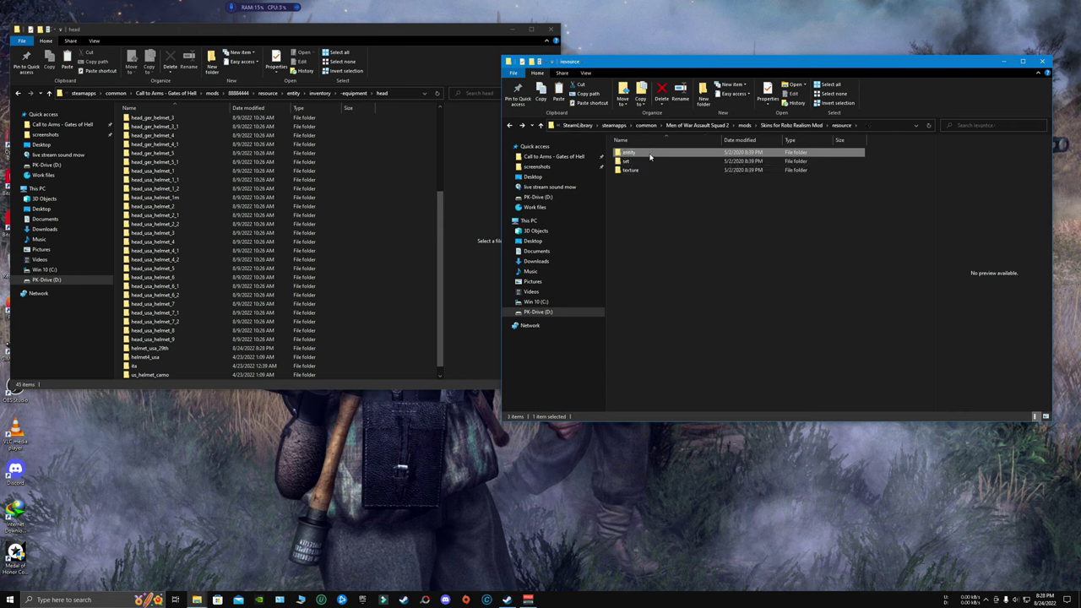
# Open set\stuff\head inside the Men of War Assault Squad 2 skin mod's resource folder
pyautogui.doubleClick(623, 163)
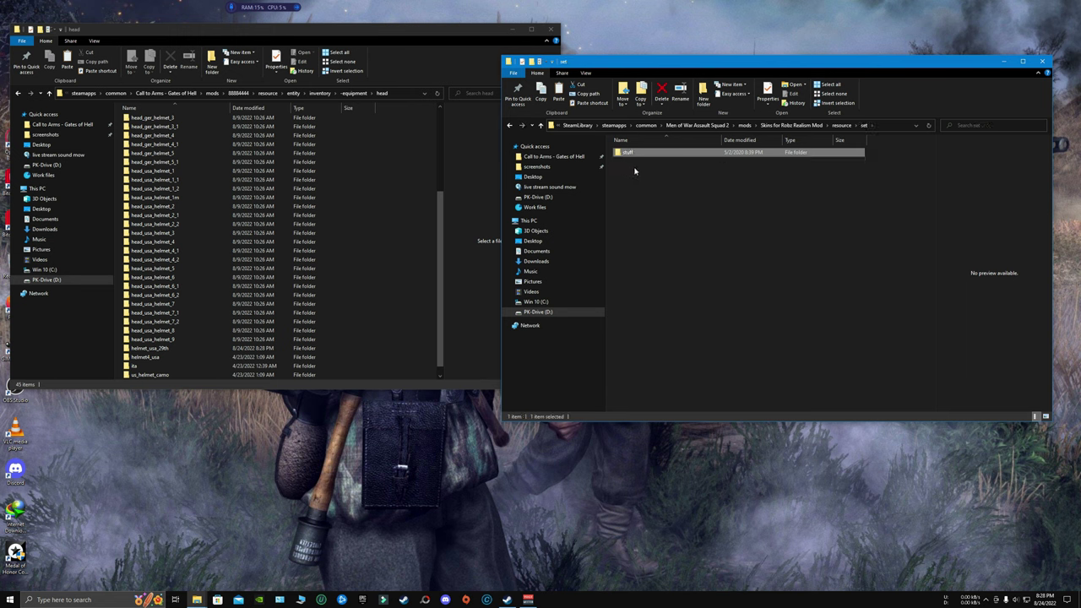
pyautogui.doubleClick(626, 153)
pyautogui.doubleClick(626, 161)
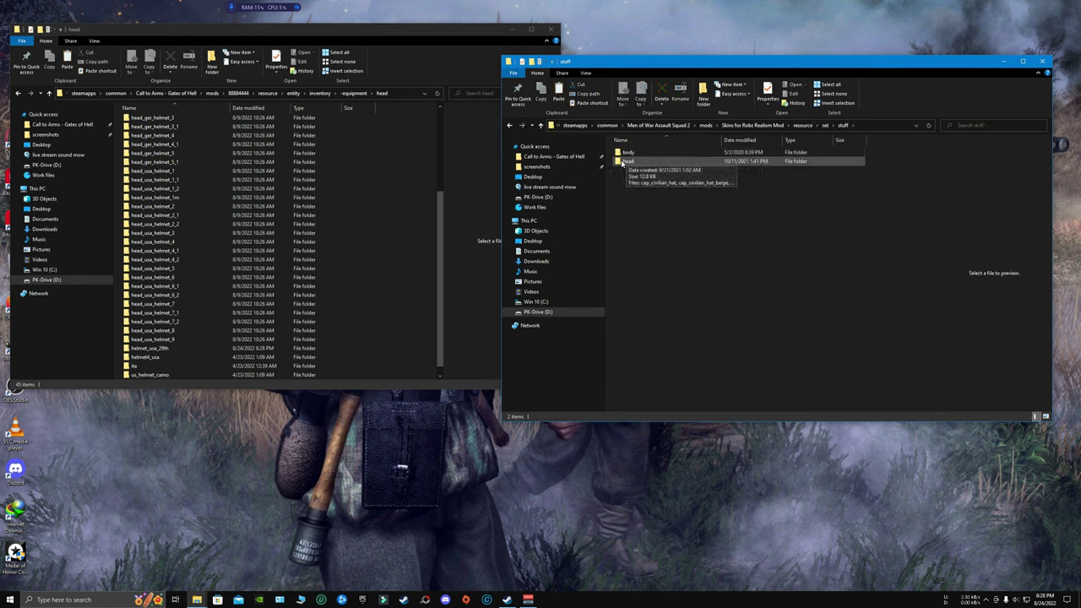
# Find the helmet_usa_29th file in the skin mod's head folder and copy it
pyautogui.scroll(-7, 668, 211)
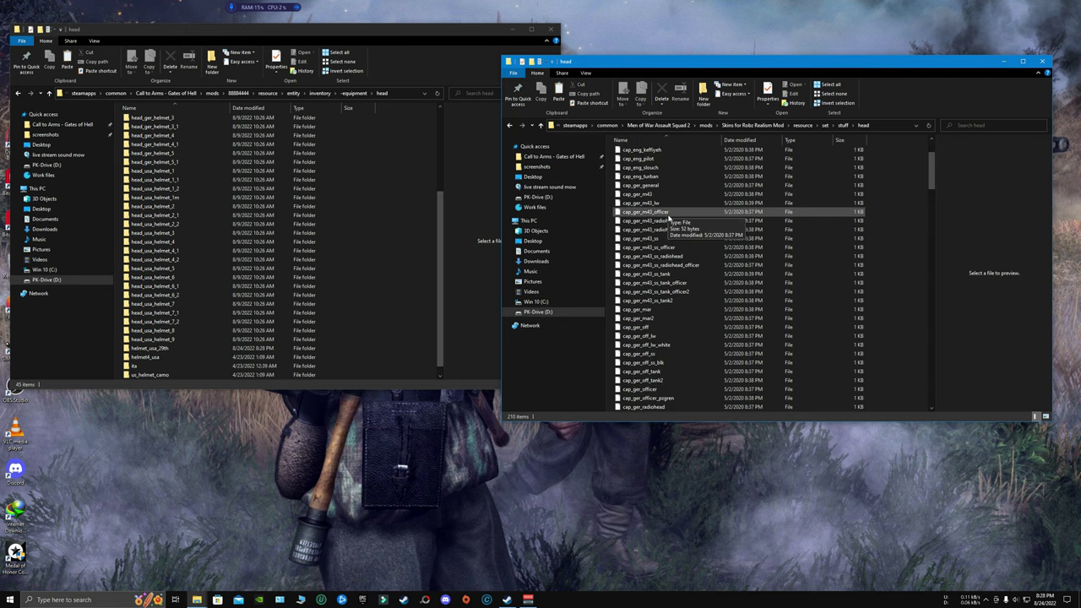
pyautogui.scroll(-20, 683, 250)
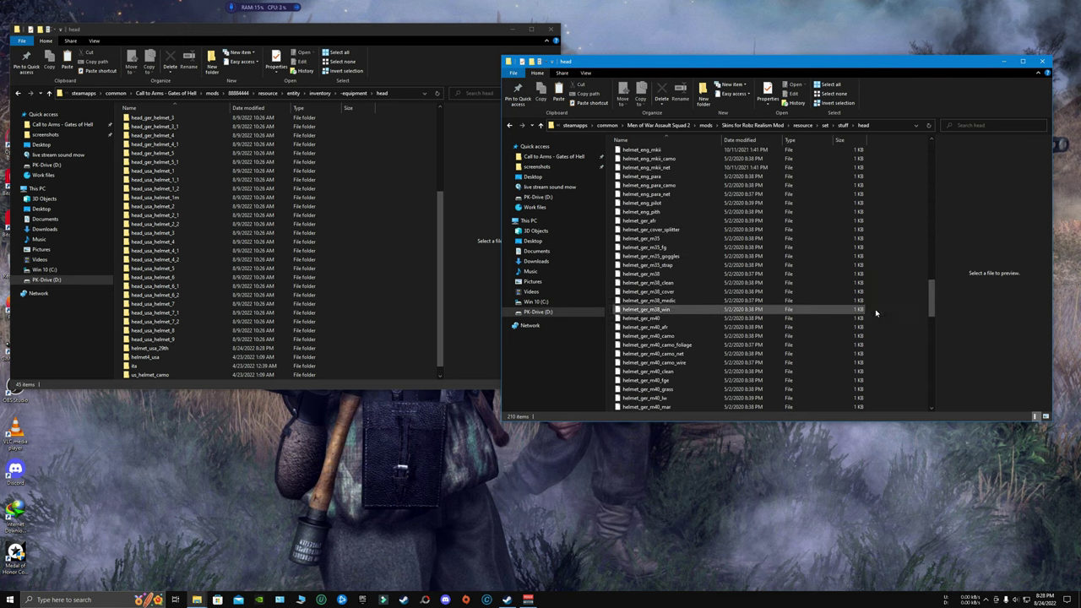
pyautogui.moveTo(932, 300); pyautogui.dragTo(932, 368)
pyautogui.click(640, 255)
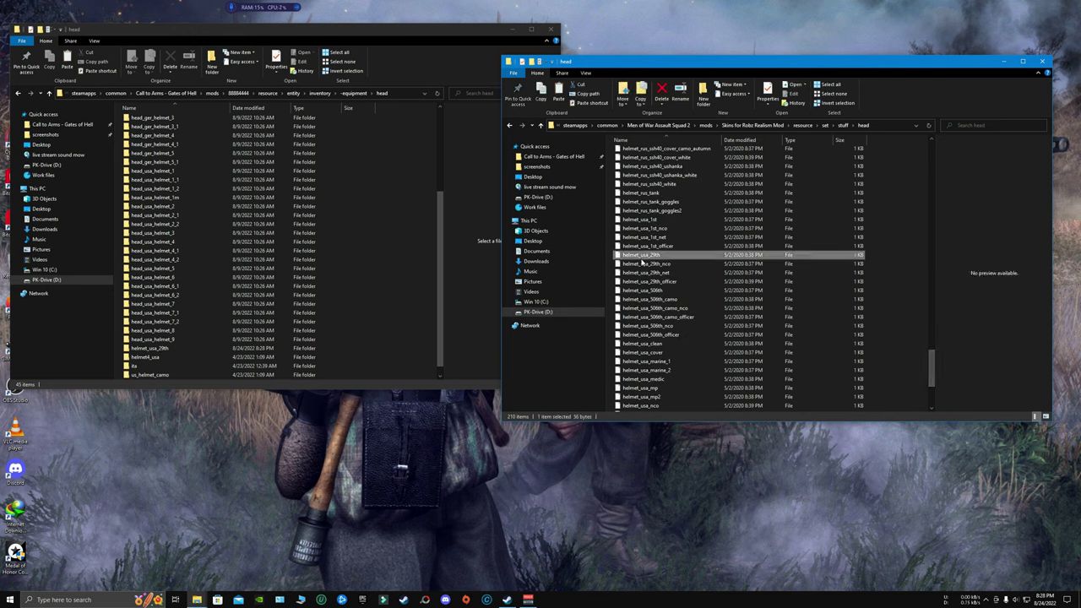
pyautogui.rightClick(650, 260)
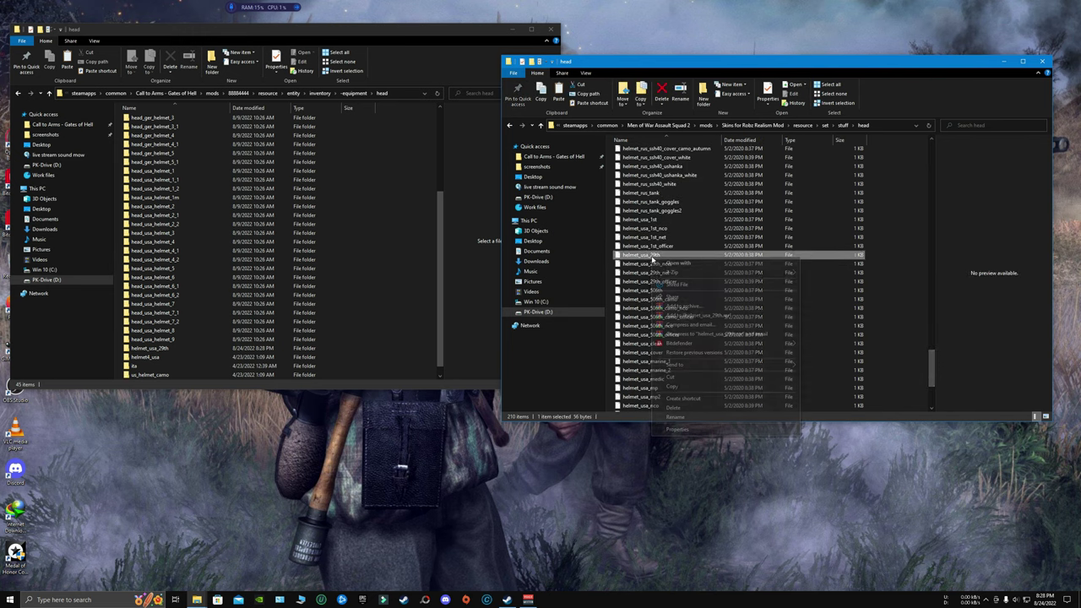
pyautogui.click(683, 387)
# Bring the Call to Arms - Gates of Hell head folder window to the front, move it clear of the desktop icons and enlarge it
pyautogui.click(426, 270)
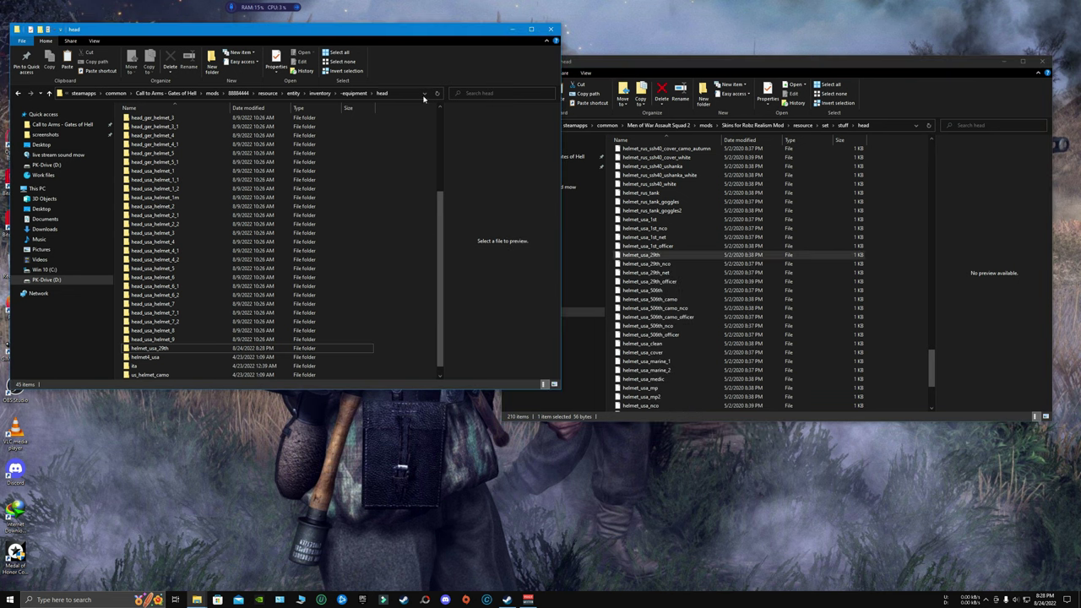
pyautogui.moveTo(428, 34); pyautogui.dragTo(576, 44)
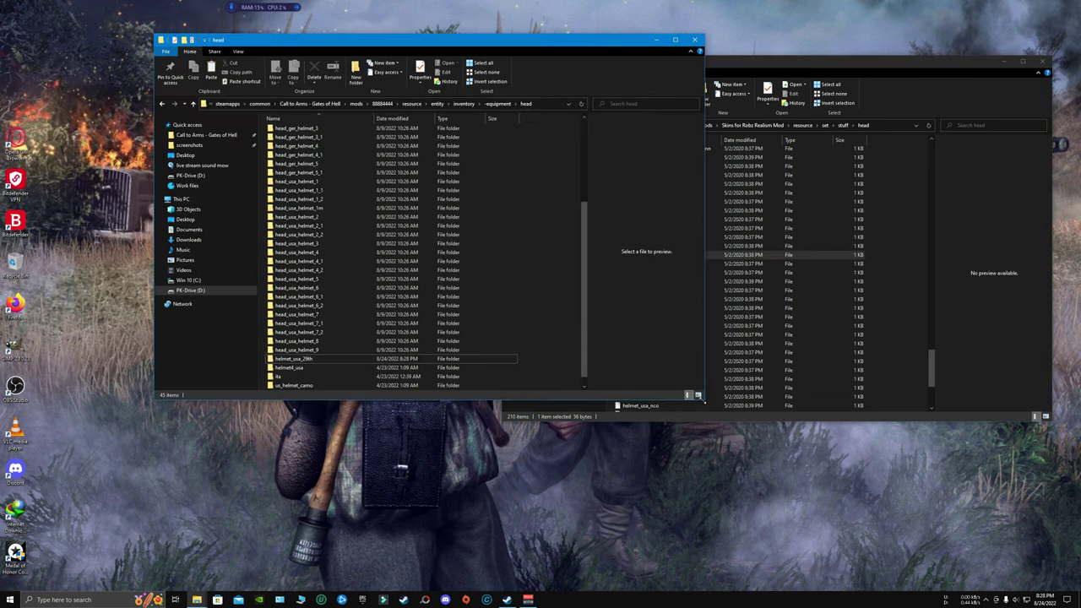
pyautogui.moveTo(697, 402); pyautogui.dragTo(906, 479)
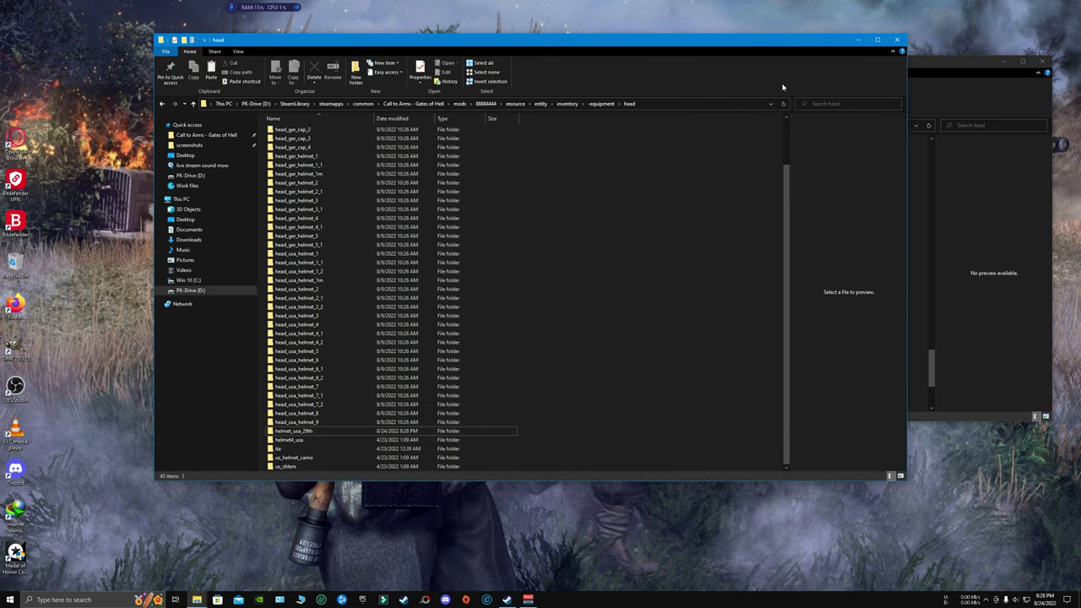
pyautogui.moveTo(781, 44); pyautogui.dragTo(795, 43)
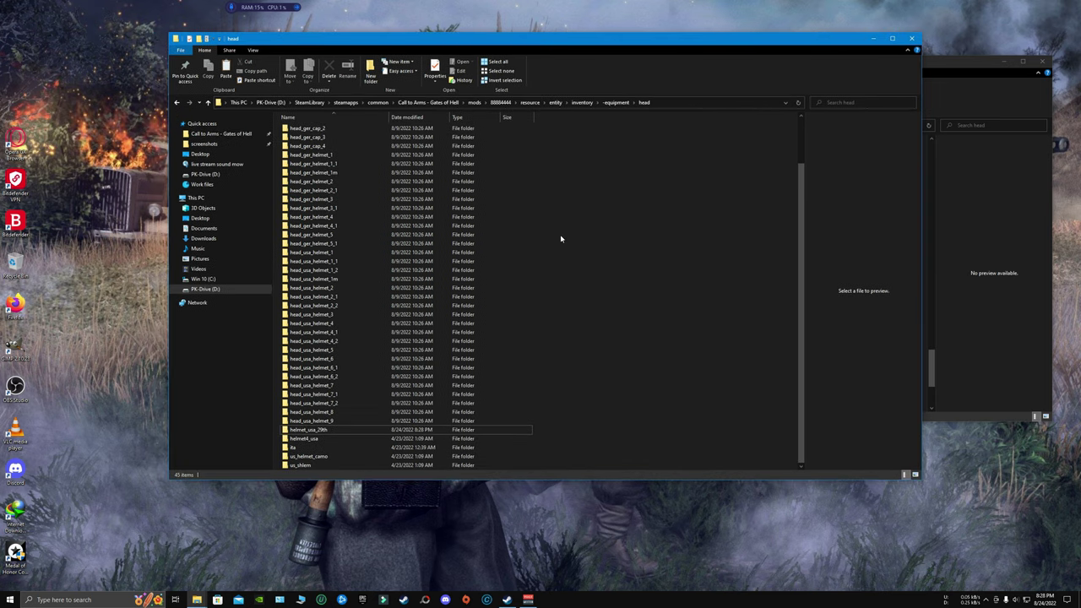
# Go back to the 88884444 mod's resource folder and open set\stuff\head
pyautogui.hotkey('alt', 'Left')
pyautogui.hotkey('alt', 'Left')
pyautogui.hotkey('alt', 'Left')
pyautogui.hotkey('alt', 'Left')
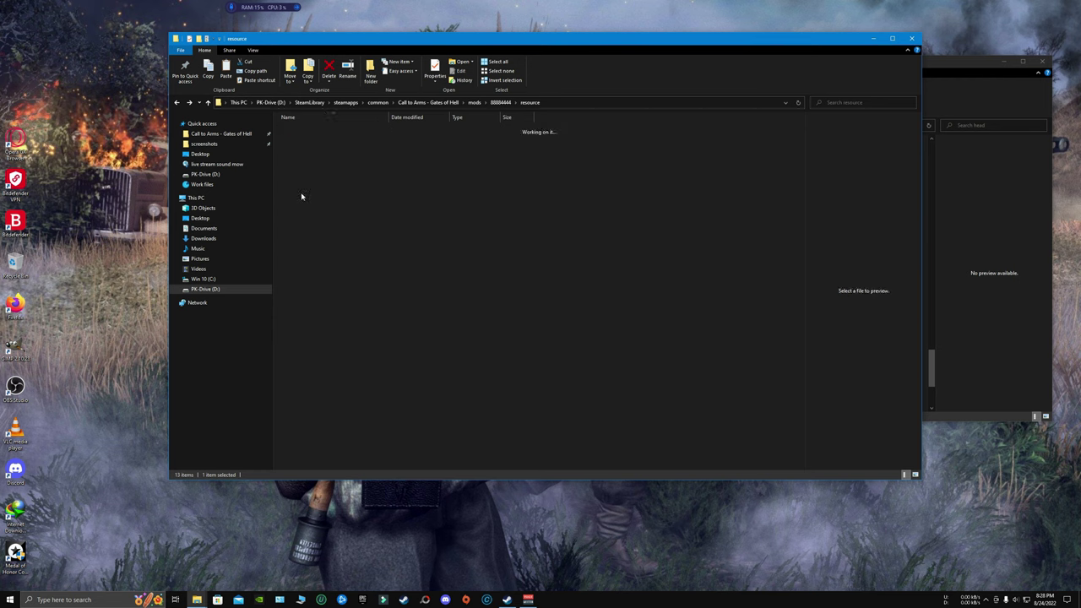
pyautogui.doubleClick(300, 157)
pyautogui.doubleClick(297, 148)
pyautogui.doubleClick(334, 148)
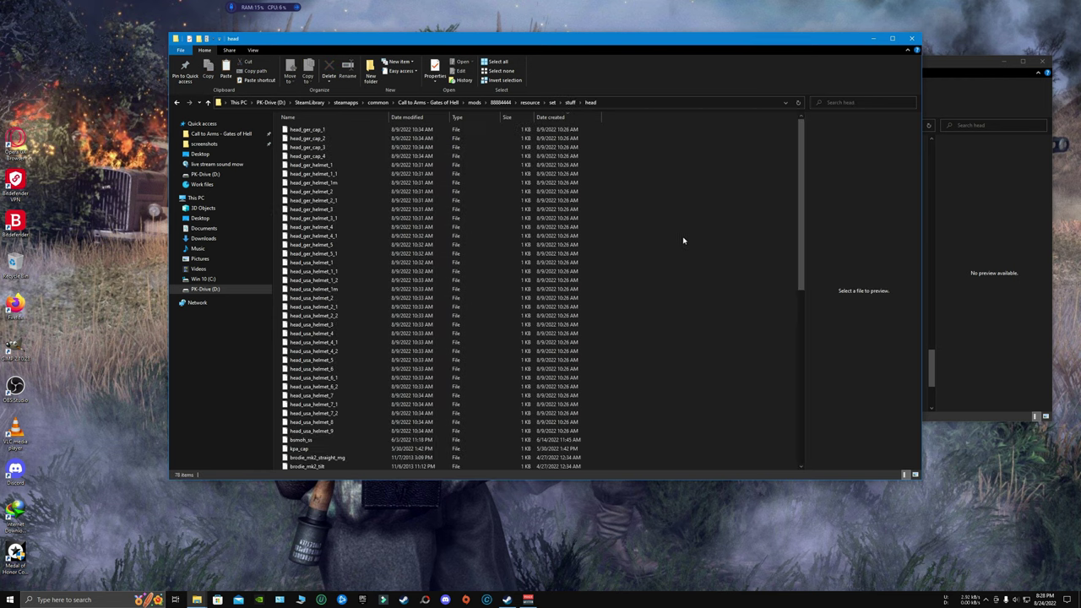
# Paste the helmet_usa_29th file into the 88884444 mod's set\stuff\head folder and select the pasted copy
pyautogui.rightClick(655, 250)
pyautogui.click(678, 307)
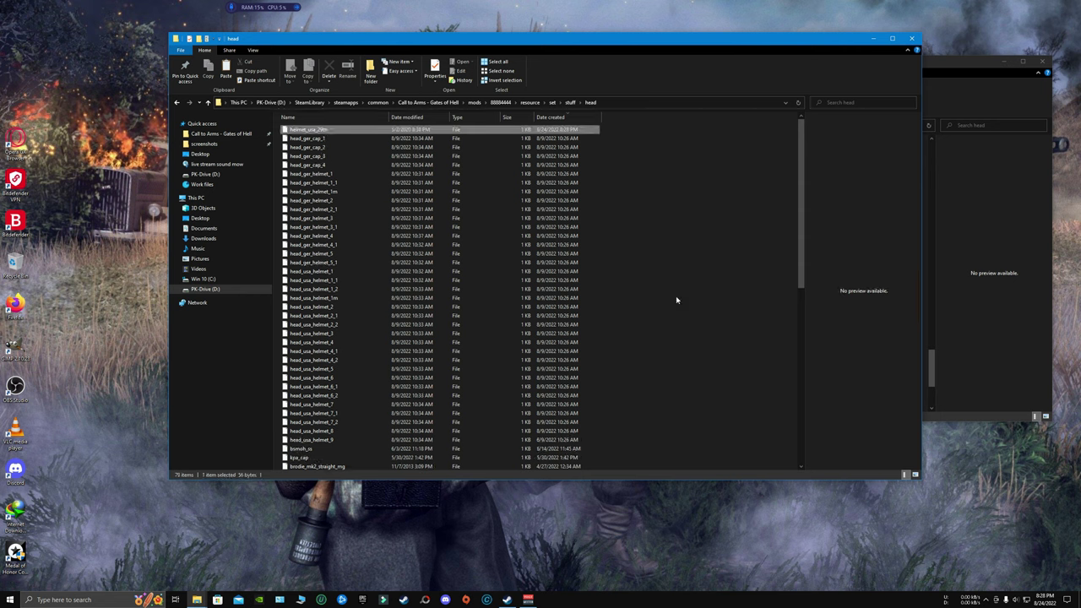
pyautogui.click(312, 132)
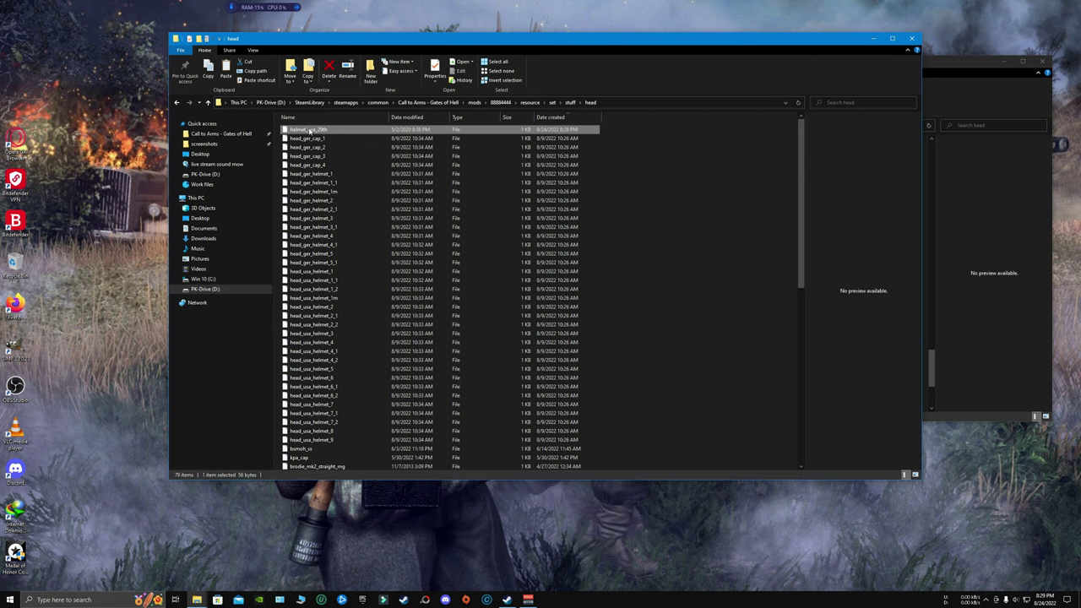
# Open the pasted helmet_usa_29th file in Notepad, examine its "from" line, and move the window off the file list
pyautogui.doubleClick(312, 132)
pyautogui.click(519, 267)
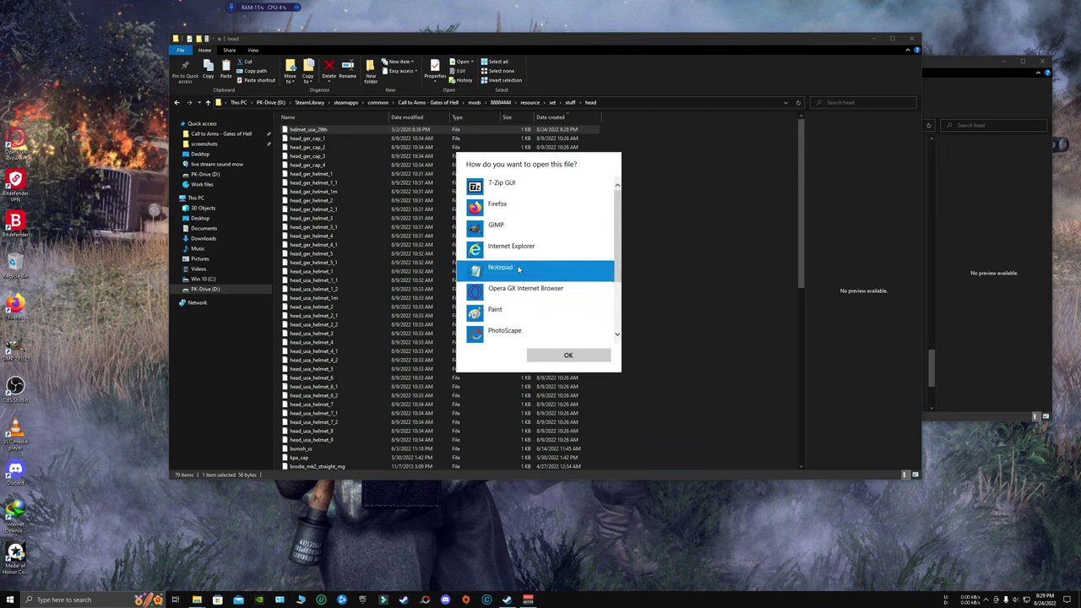
pyautogui.click(563, 355)
pyautogui.moveTo(590, 94); pyautogui.dragTo(590, 103)
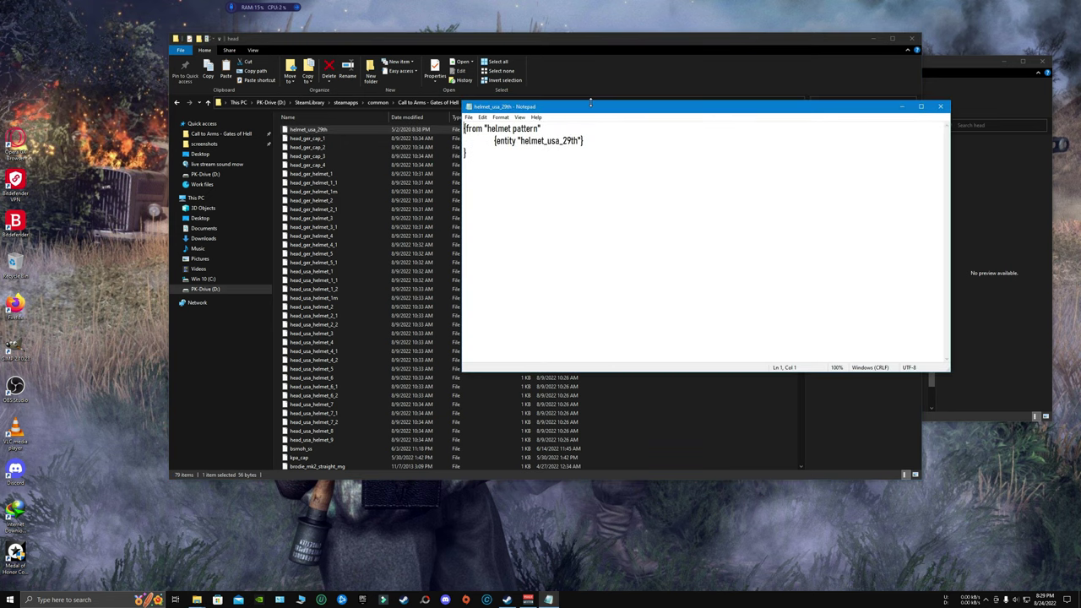
pyautogui.moveTo(464, 129); pyautogui.dragTo(541, 121)
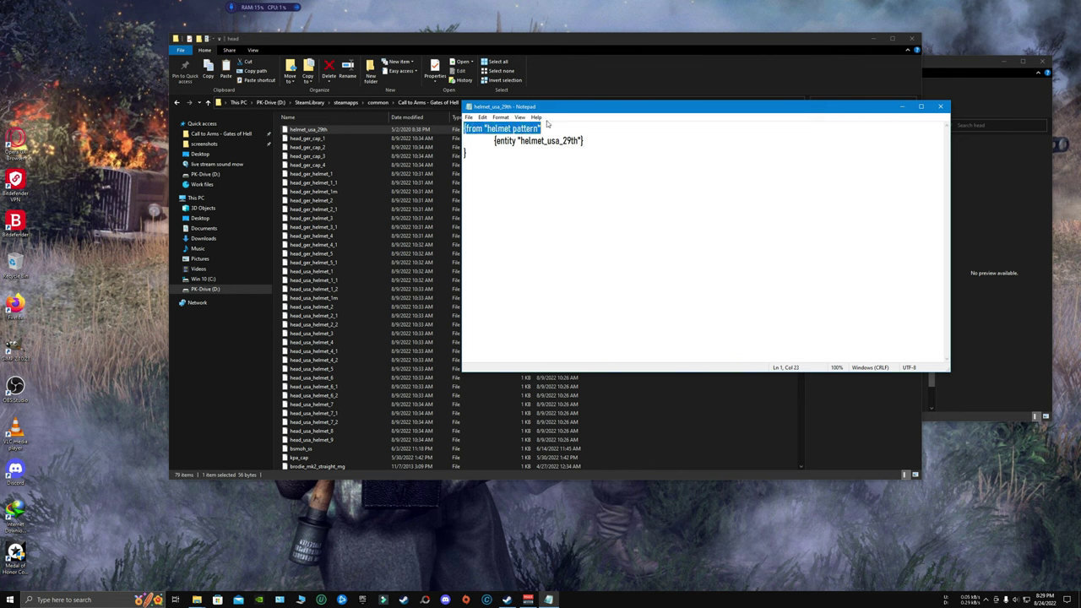
pyautogui.click(548, 125)
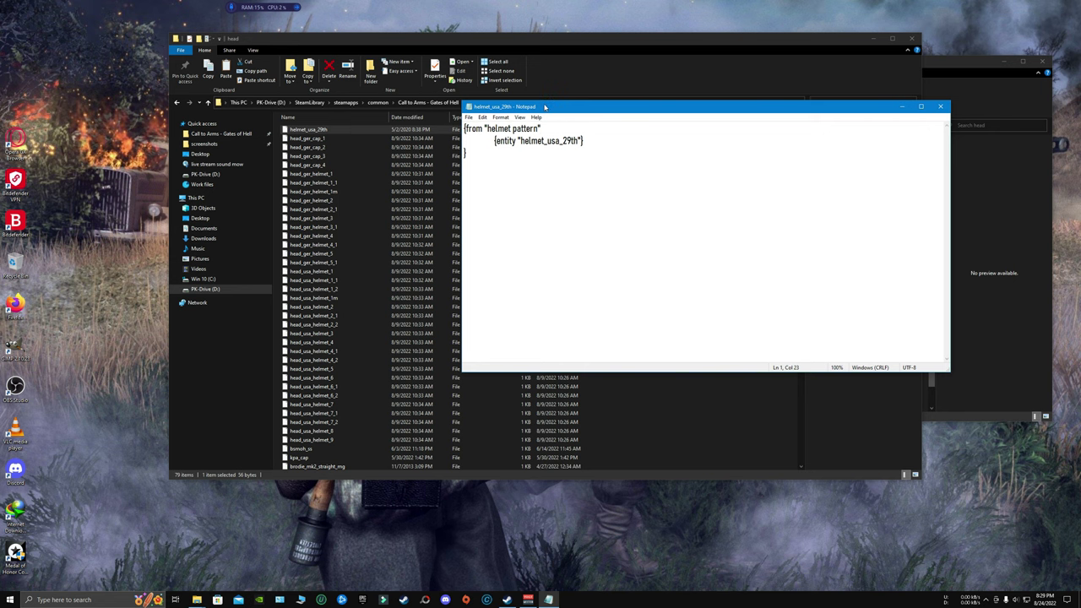
pyautogui.moveTo(544, 107); pyautogui.dragTo(493, 88)
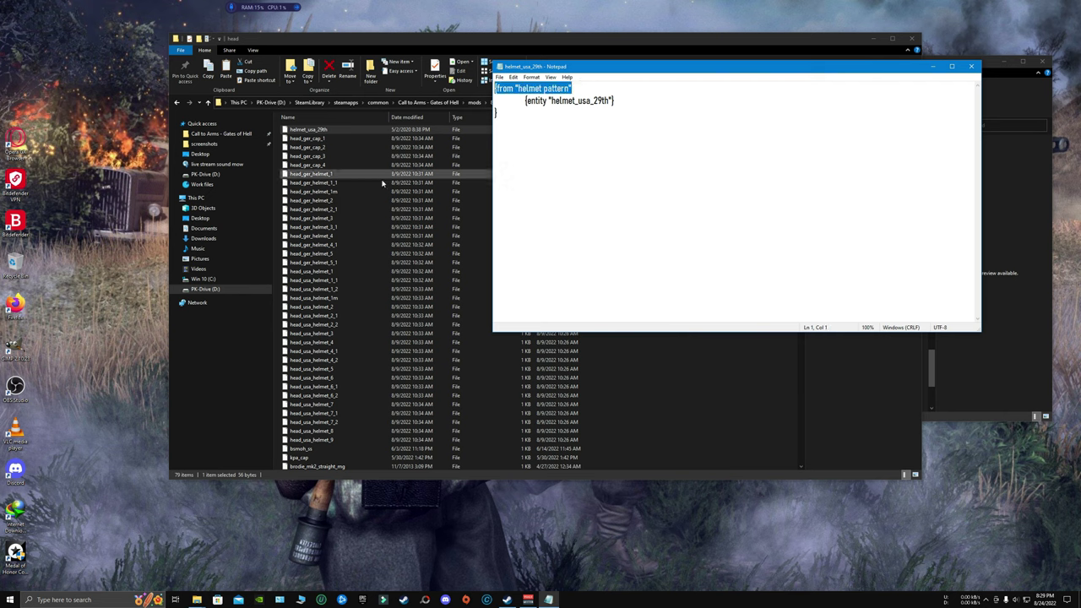
# Open head_ger_helmet_1 in Notepad as a reference and arrange its window beside the helmet_usa_29th file
pyautogui.doubleClick(311, 173)
pyautogui.click(489, 269)
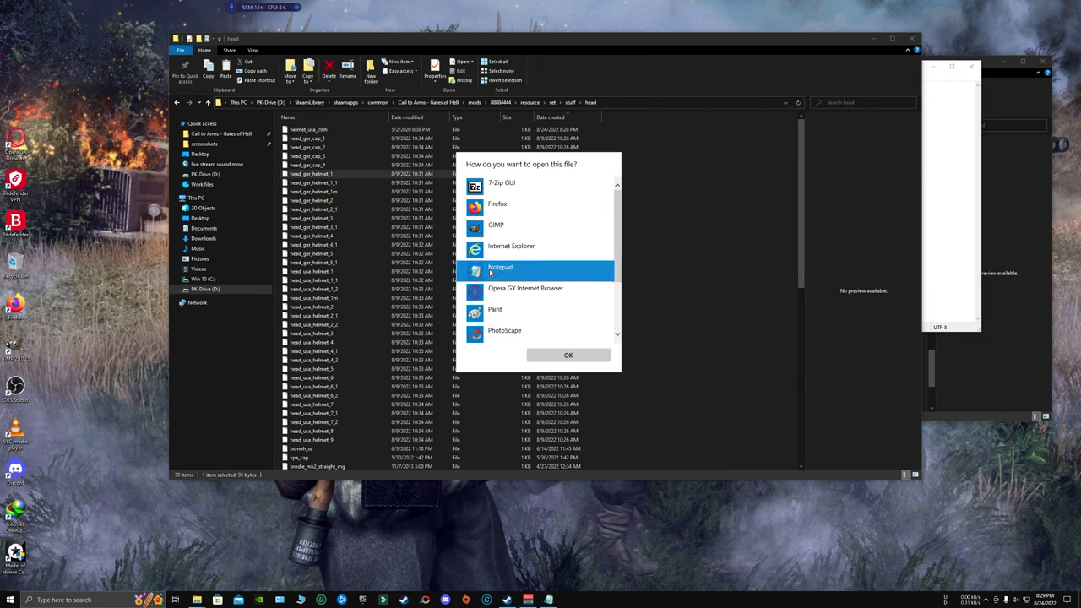
pyautogui.doubleClick(490, 272)
pyautogui.moveTo(533, 105); pyautogui.dragTo(261, 126)
pyautogui.click(951, 117)
pyautogui.moveTo(667, 71); pyautogui.dragTo(728, 78)
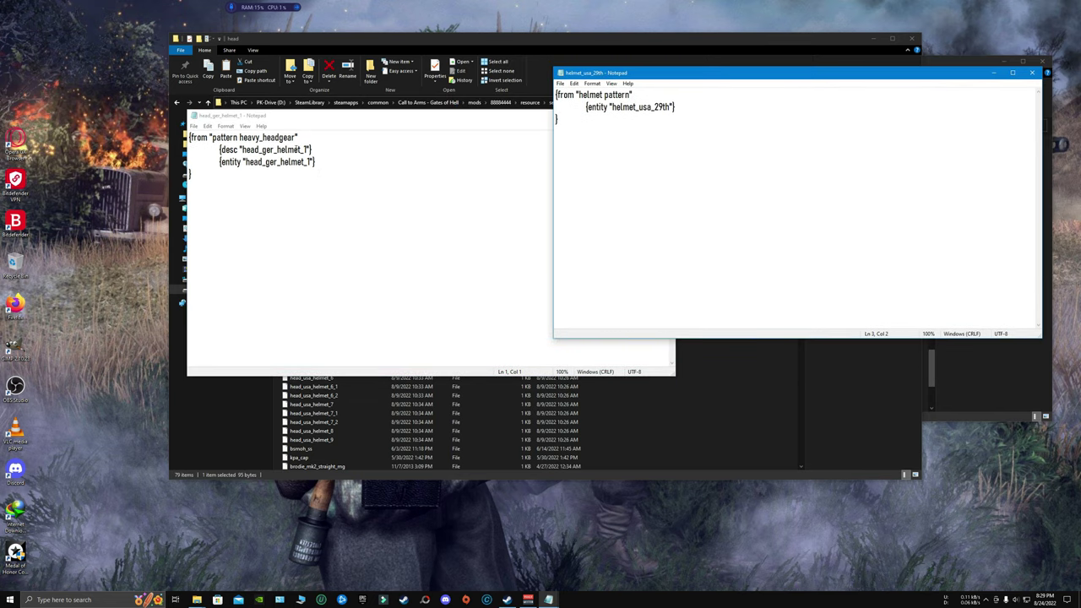
# Replace the first line of helmet_usa_29th with {from "pattern heavy_headgear" copied from head_ger_helmet_1
pyautogui.moveTo(299, 138); pyautogui.dragTo(190, 138)
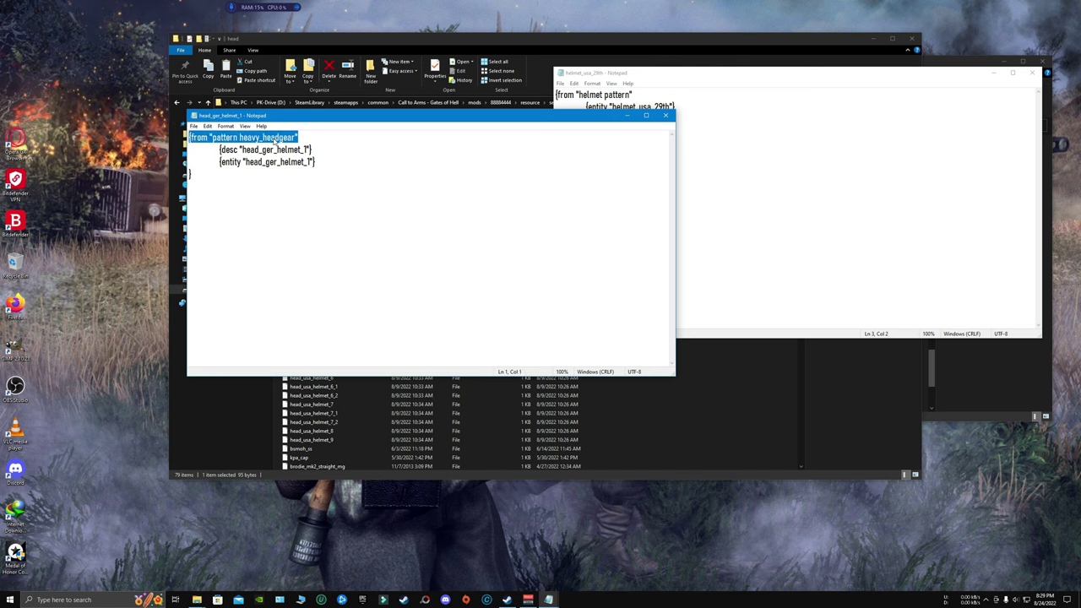
pyautogui.rightClick(274, 139)
pyautogui.click(297, 167)
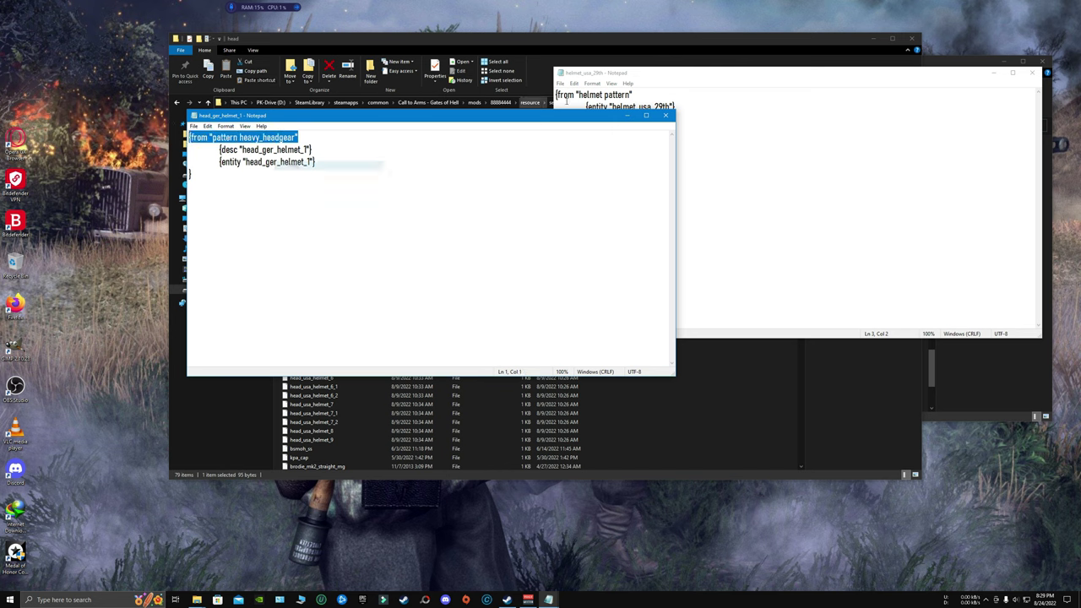
pyautogui.click(689, 90)
pyautogui.moveTo(632, 94); pyautogui.dragTo(549, 97)
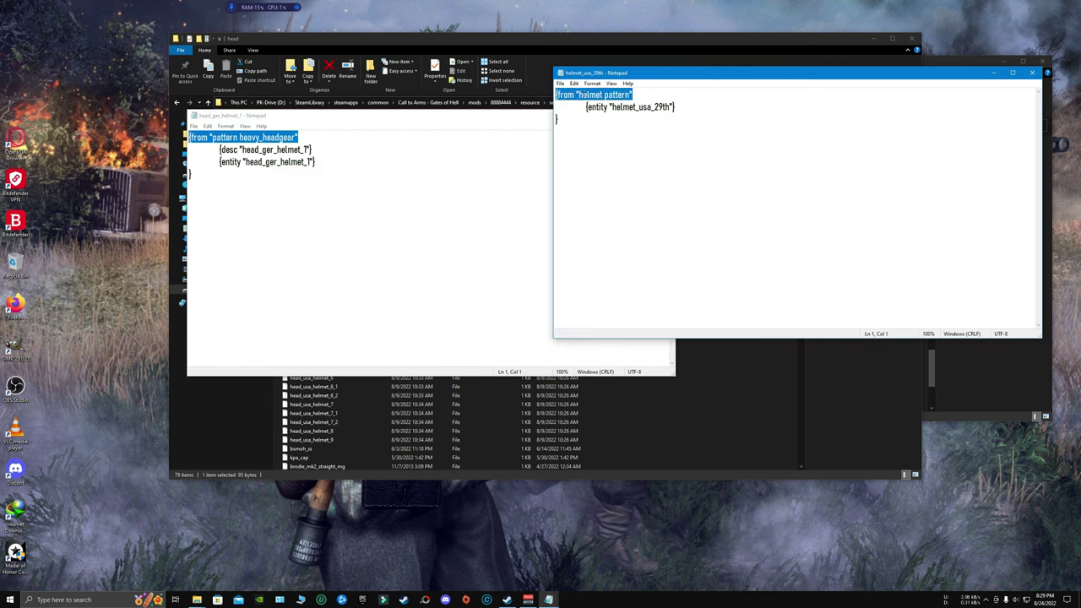
pyautogui.rightClick(584, 94)
pyautogui.click(612, 127)
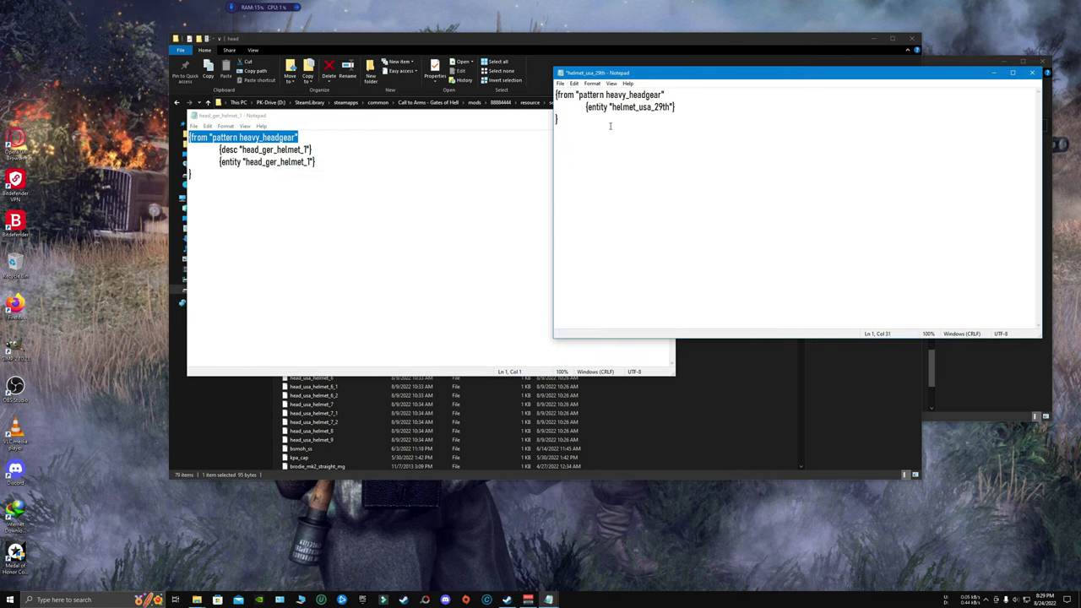
# Check the new pattern line, close helmet_usa_29th with its changes saved, and close the head_ger_helmet_1 reference file
pyautogui.moveTo(668, 93); pyautogui.dragTo(548, 93)
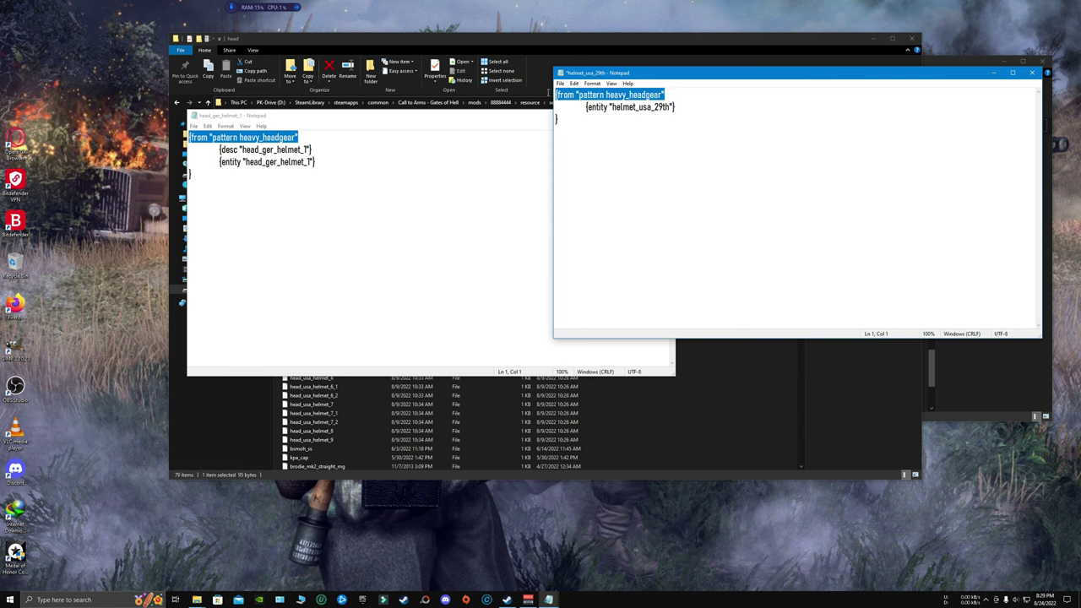
pyautogui.click(695, 139)
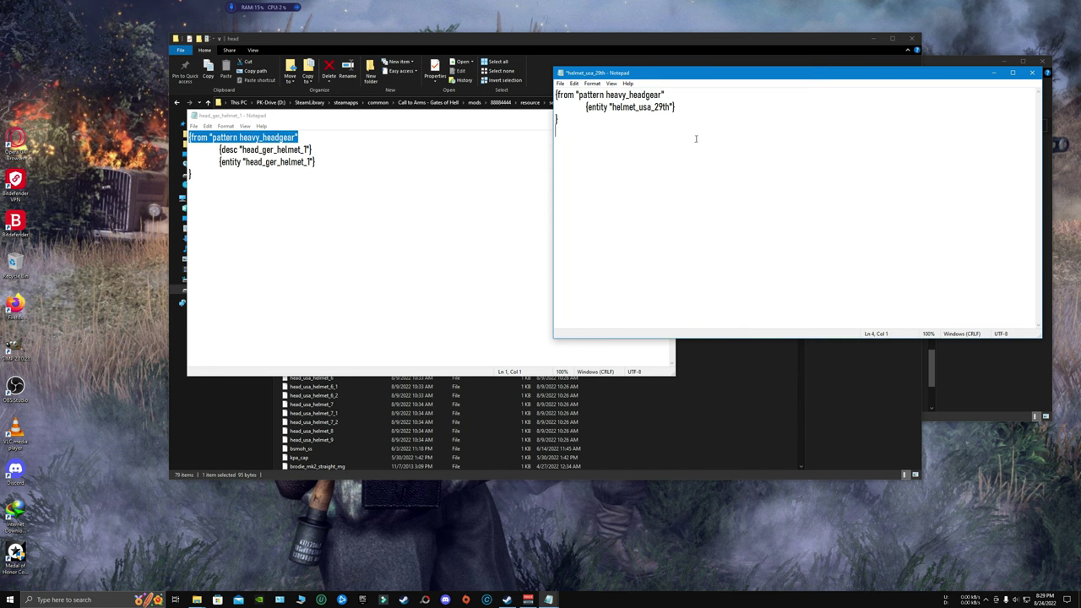
pyautogui.click(1032, 73)
pyautogui.click(522, 312)
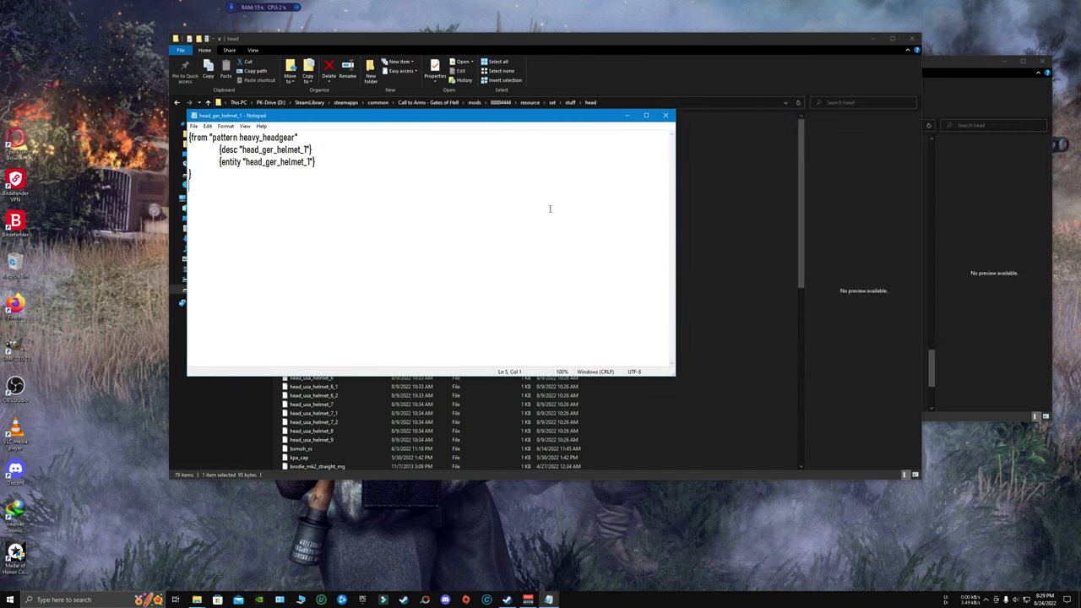
pyautogui.click(666, 115)
pyautogui.click(318, 175)
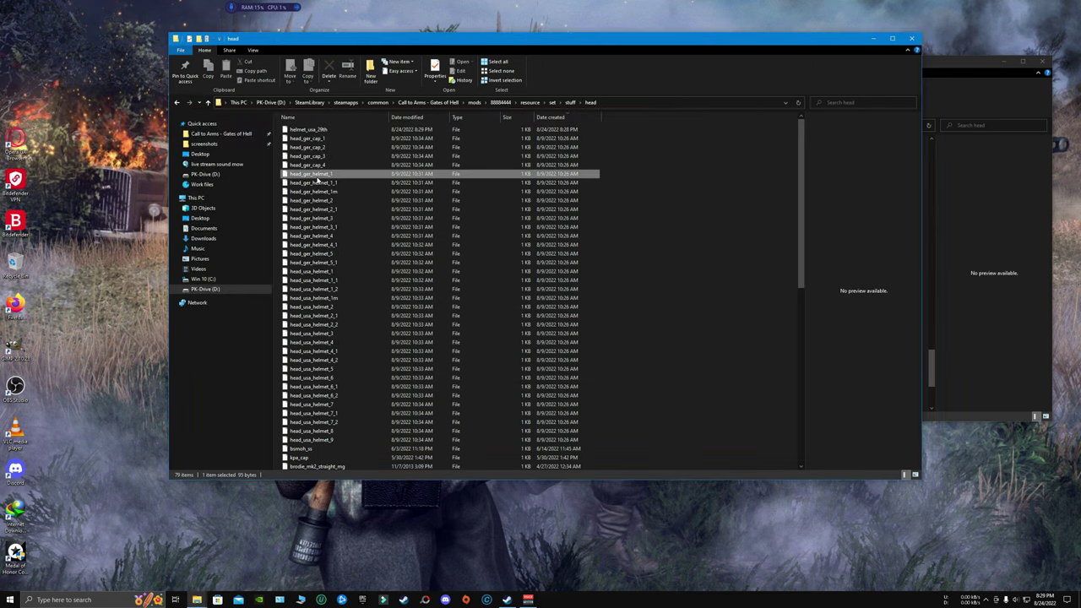
# Open head_ger_cap_1 in Notepad, enlarge its text, and examine the headgear type in its pattern line
pyautogui.moveTo(412, 41); pyautogui.dragTo(421, 37)
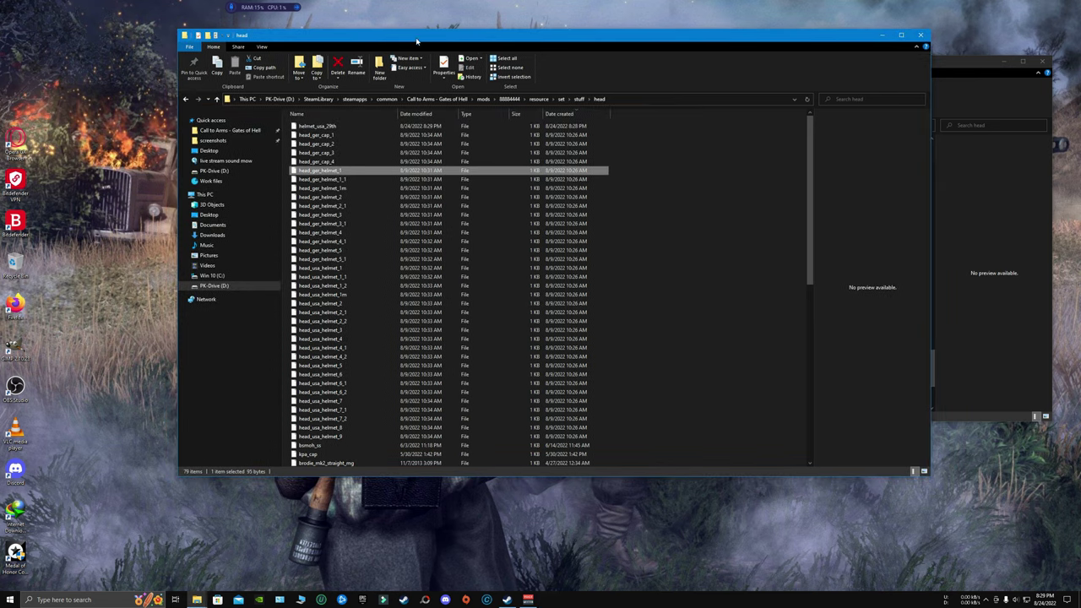
pyautogui.click(319, 136)
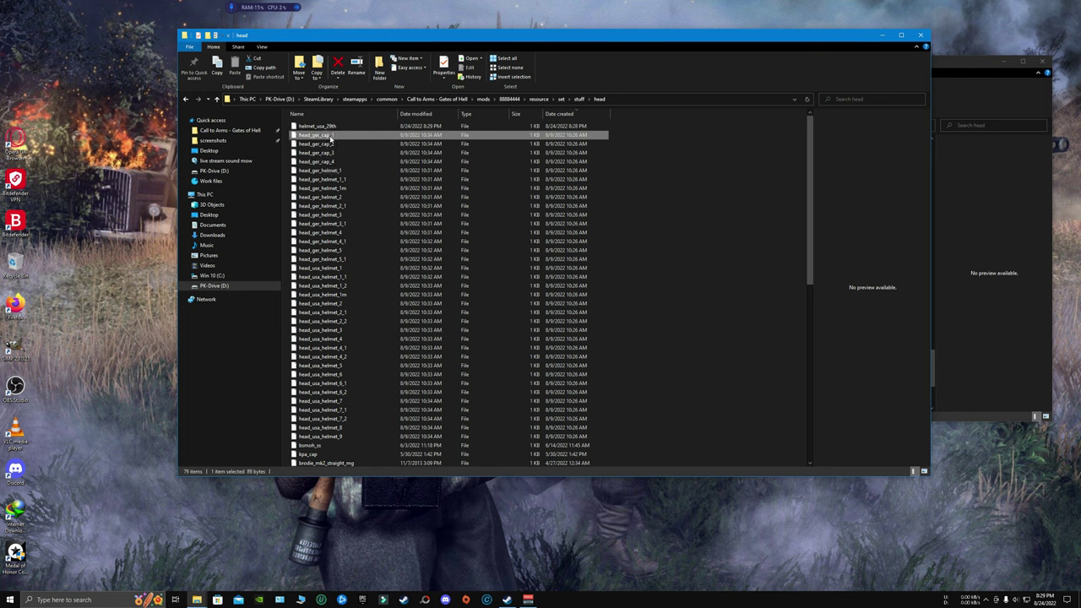
pyautogui.doubleClick(330, 137)
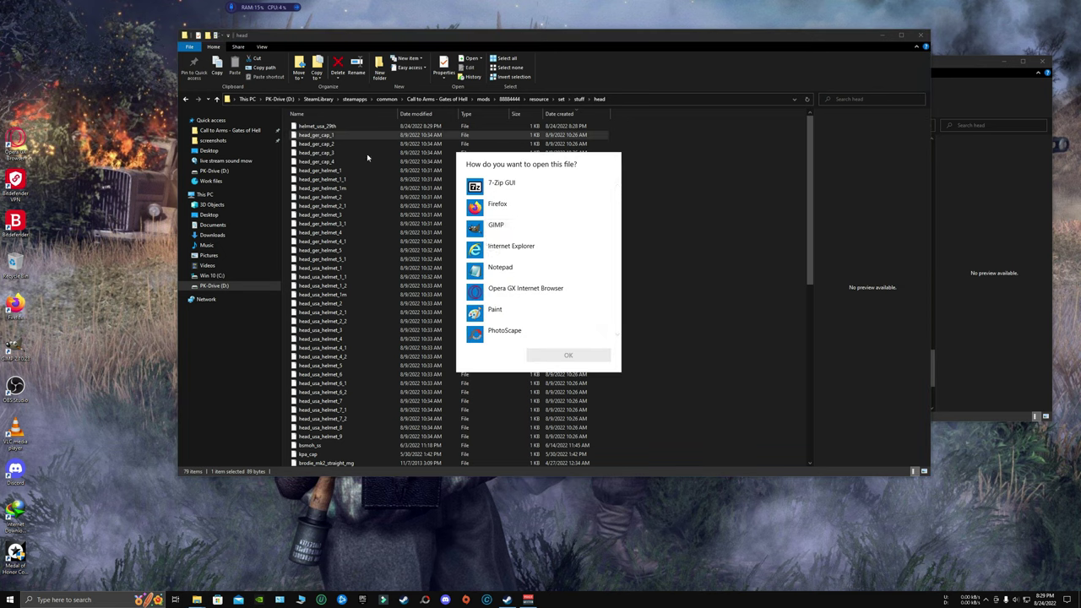
pyautogui.doubleClick(505, 270)
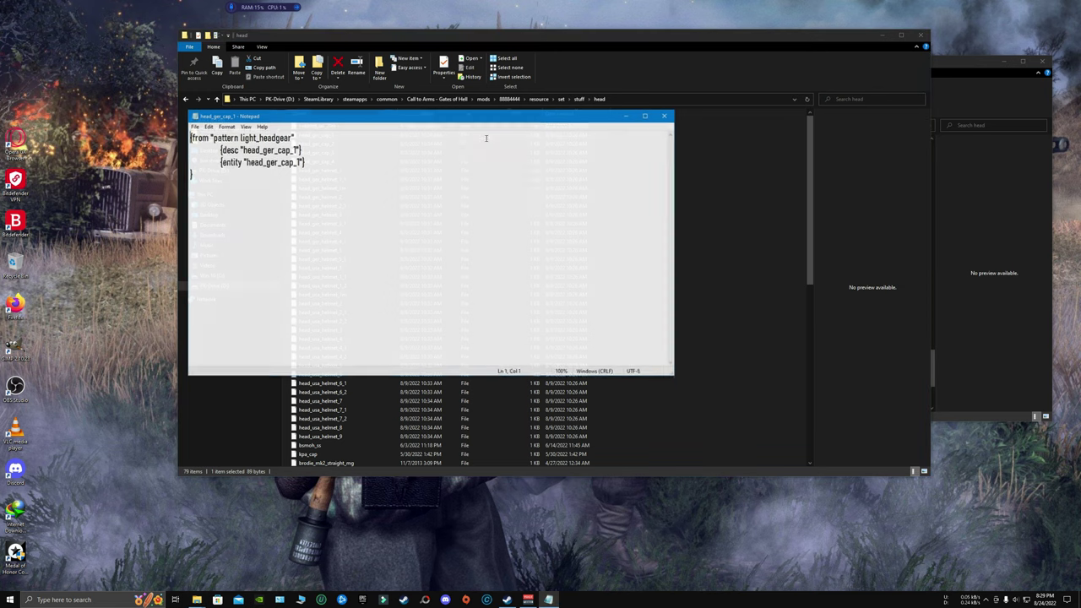
pyautogui.moveTo(400, 122); pyautogui.dragTo(379, 150)
pyautogui.keyDown('ctrl'); pyautogui.scroll(5, 509, 180); pyautogui.keyUp('ctrl')
pyautogui.click(576, 156)
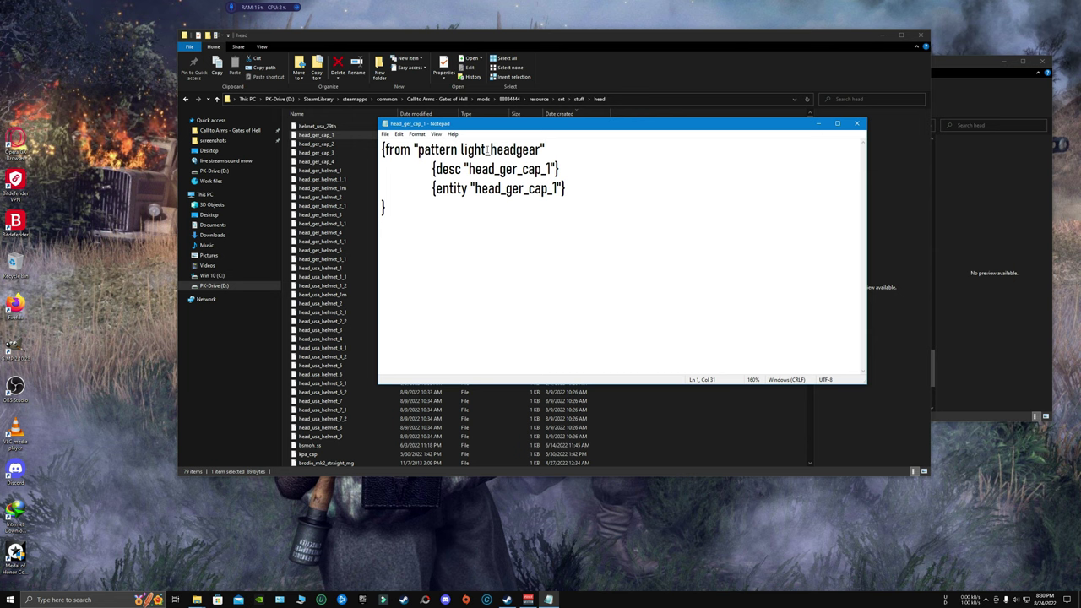
pyautogui.moveTo(487, 150); pyautogui.dragTo(460, 150)
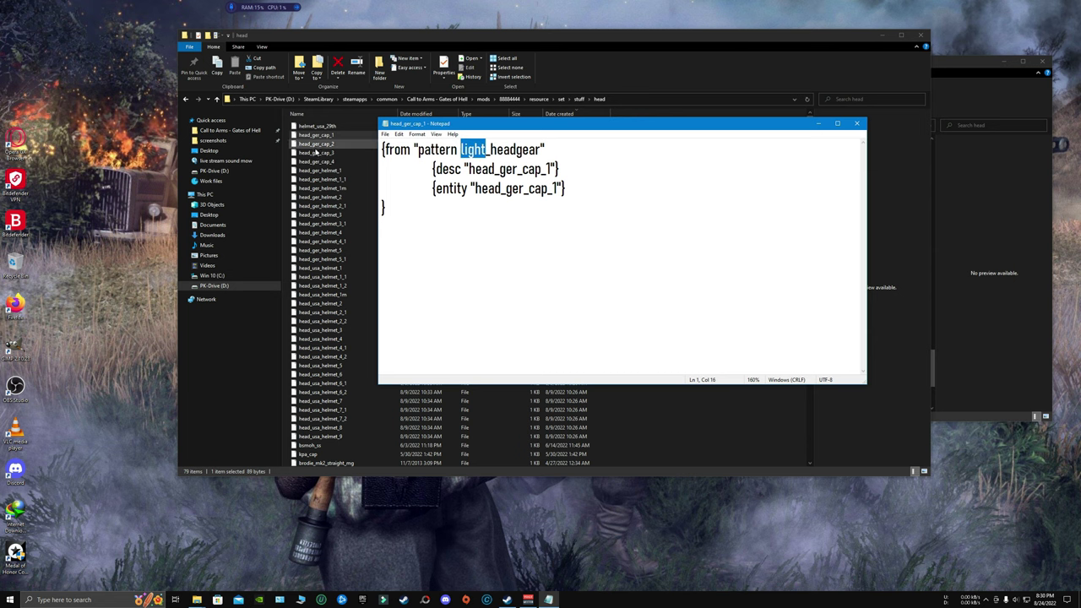
# Open head_ger_helmet_1 in Notepad and arrange its window beside head_ger_cap_1 so both definitions can be read
pyautogui.doubleClick(321, 170)
pyautogui.doubleClick(507, 267)
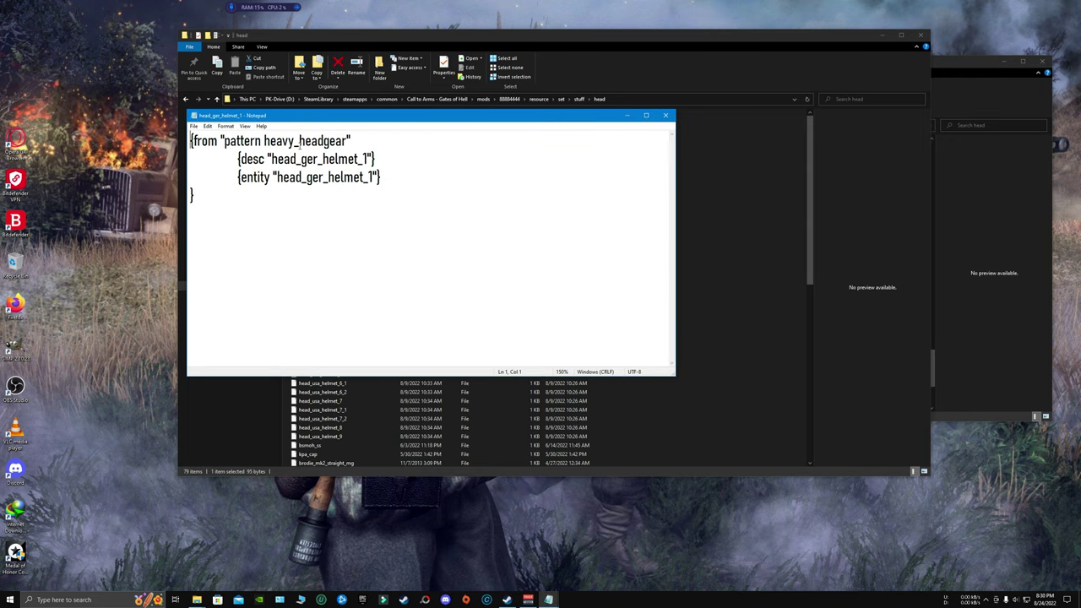
pyautogui.moveTo(406, 116); pyautogui.dragTo(514, 137)
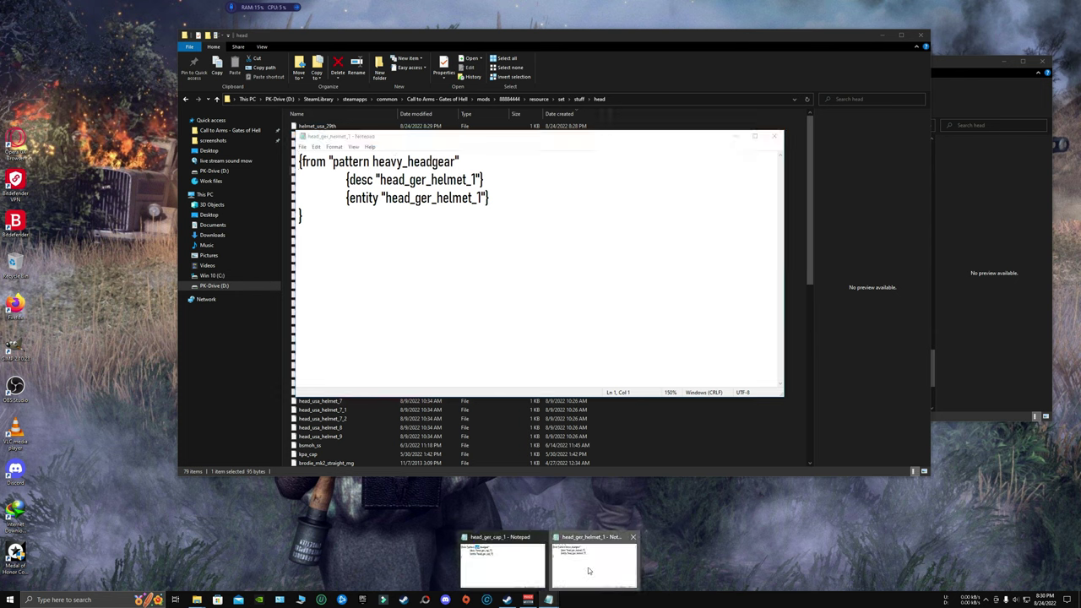
pyautogui.click(537, 541)
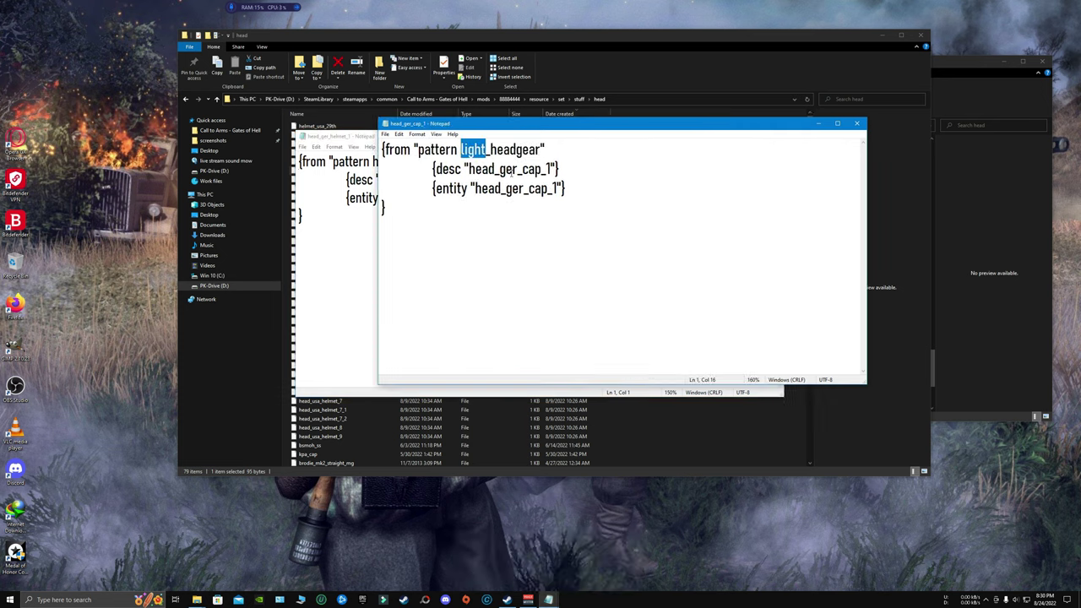
pyautogui.moveTo(567, 128); pyautogui.dragTo(724, 203)
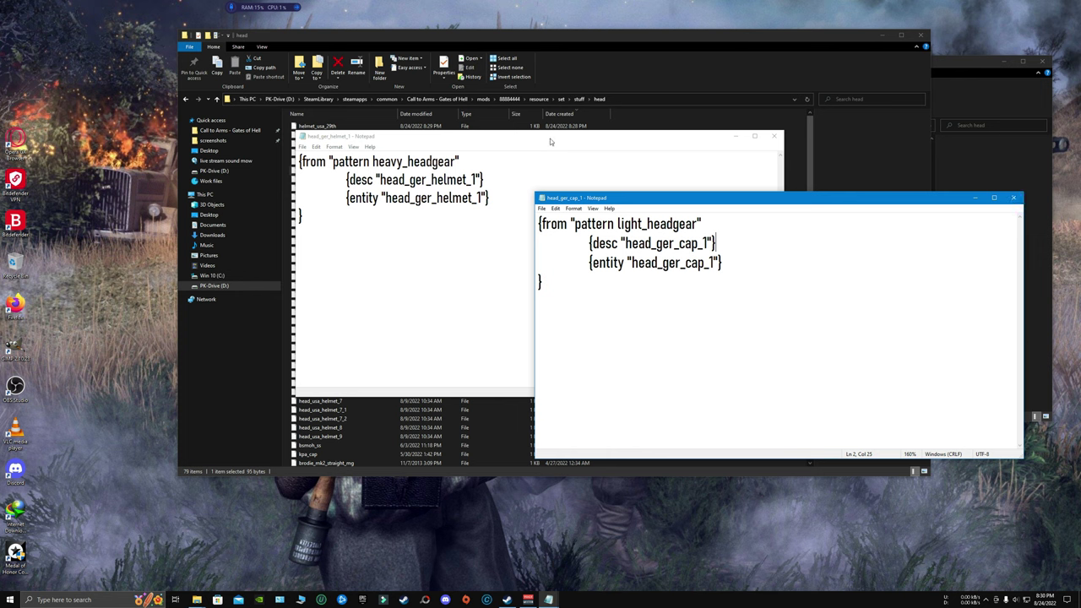
# Compare the pattern lines of head_ger_helmet_1 and head_ger_cap_1, and close both files without changes
pyautogui.click(324, 217)
pyautogui.hotkey('ctrl', 'a')
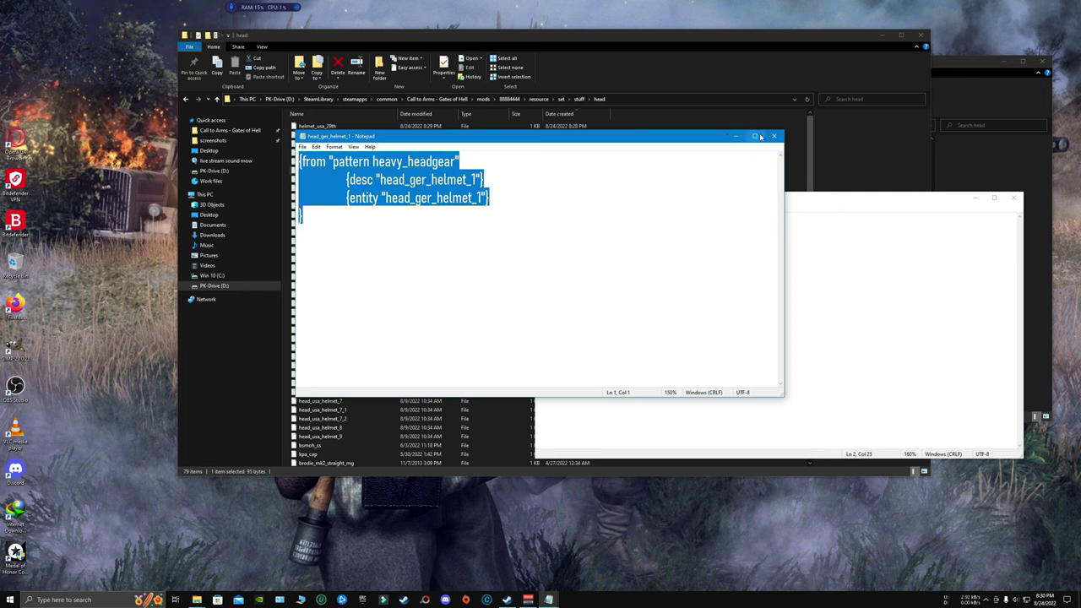
pyautogui.click(492, 159)
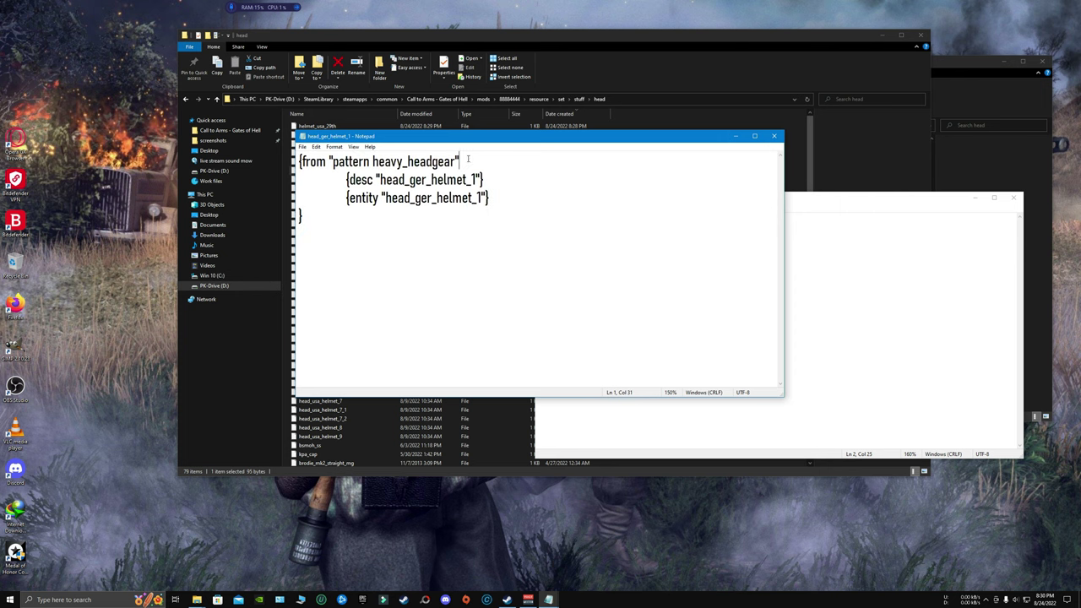
pyautogui.moveTo(467, 159); pyautogui.dragTo(297, 160)
pyautogui.click(854, 267)
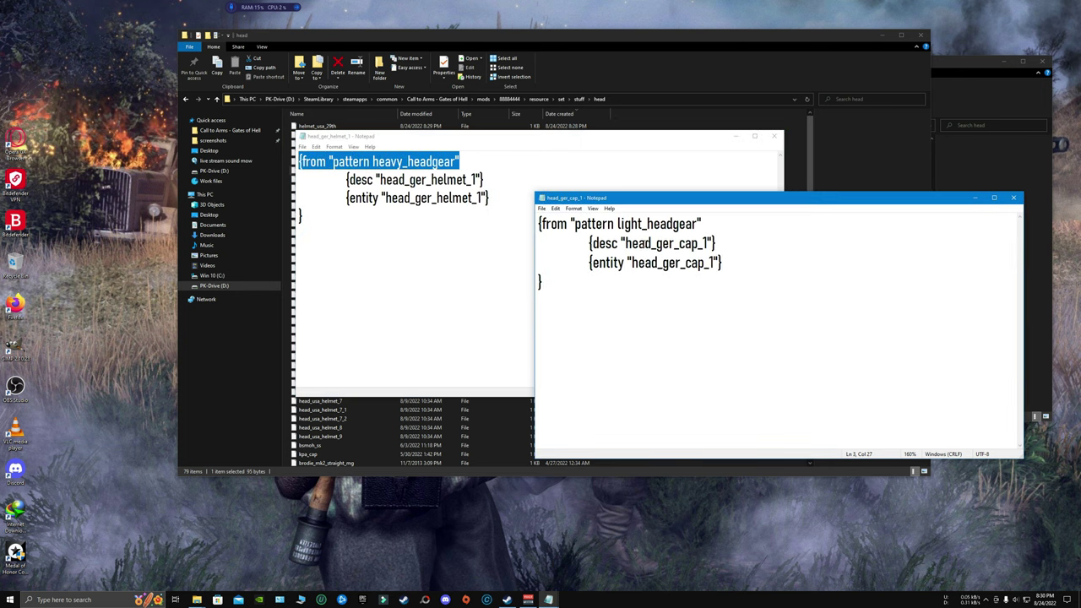
pyautogui.click(463, 161)
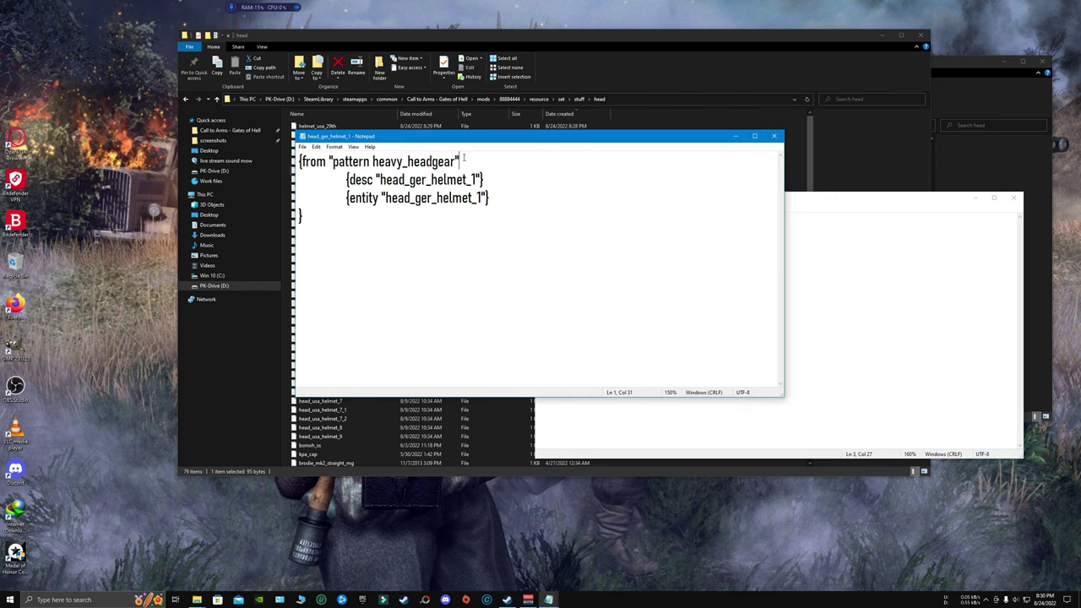
pyautogui.click(825, 297)
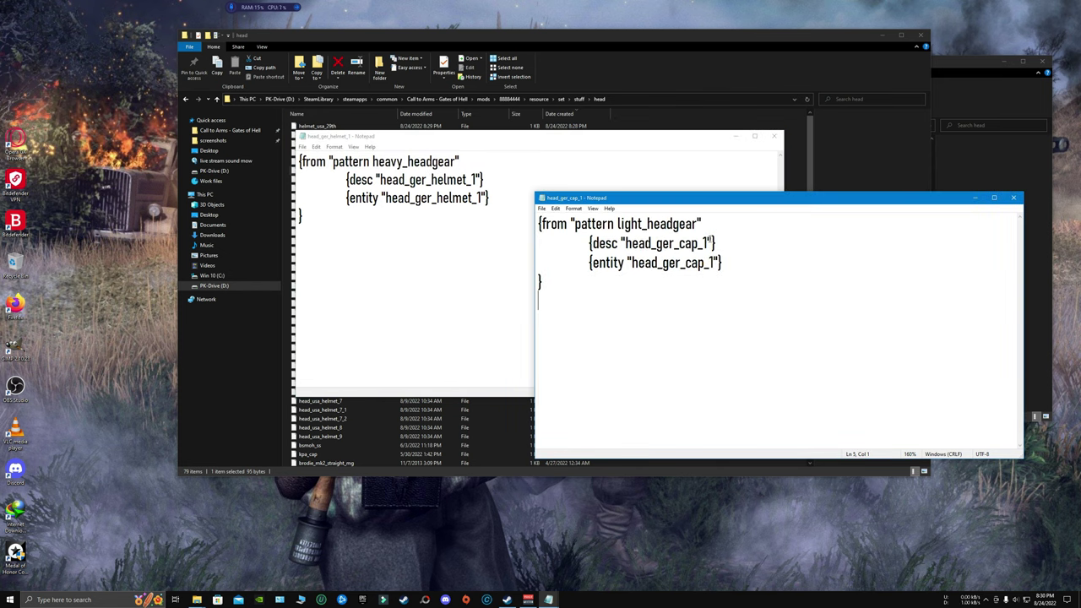
pyautogui.click(1013, 197)
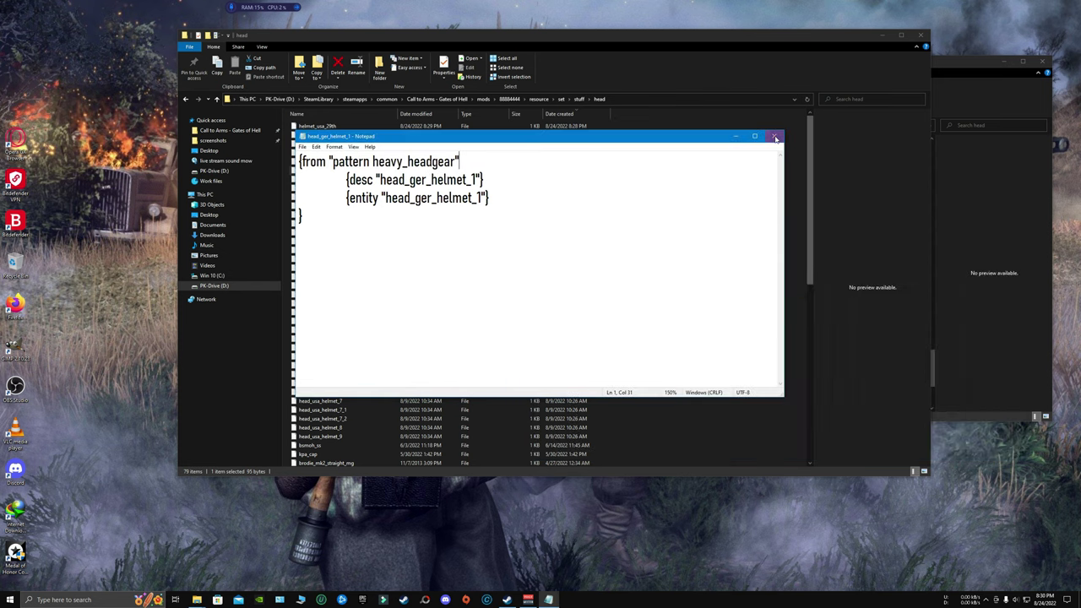
pyautogui.click(773, 136)
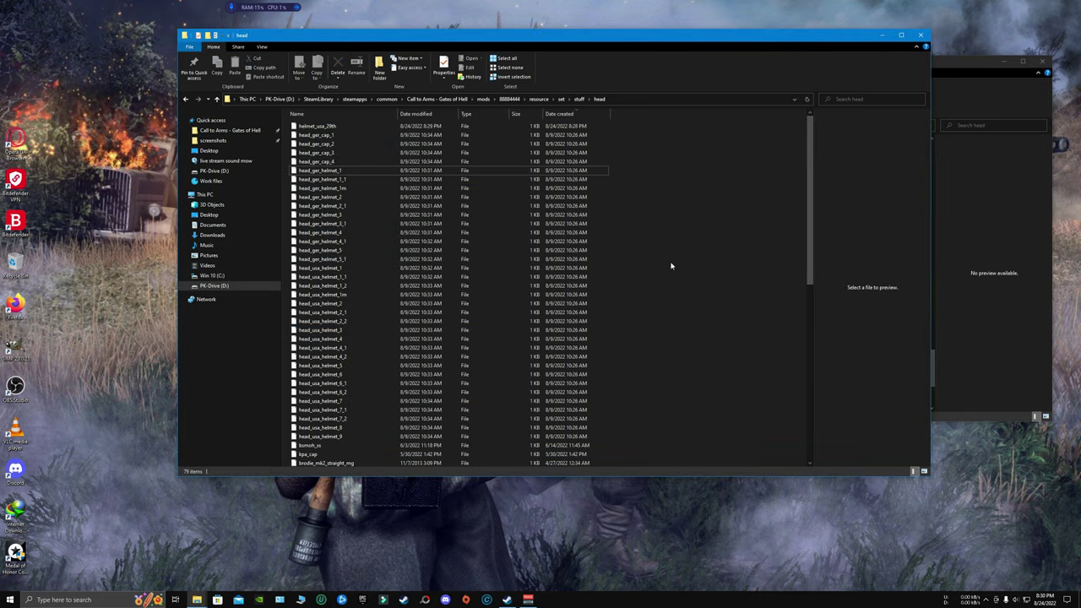
# Go up to the stuff folder of mod 88884444 and the skin mod's resource folder, arranging both Explorer windows side by side
pyautogui.hotkey('alt', 'Up')
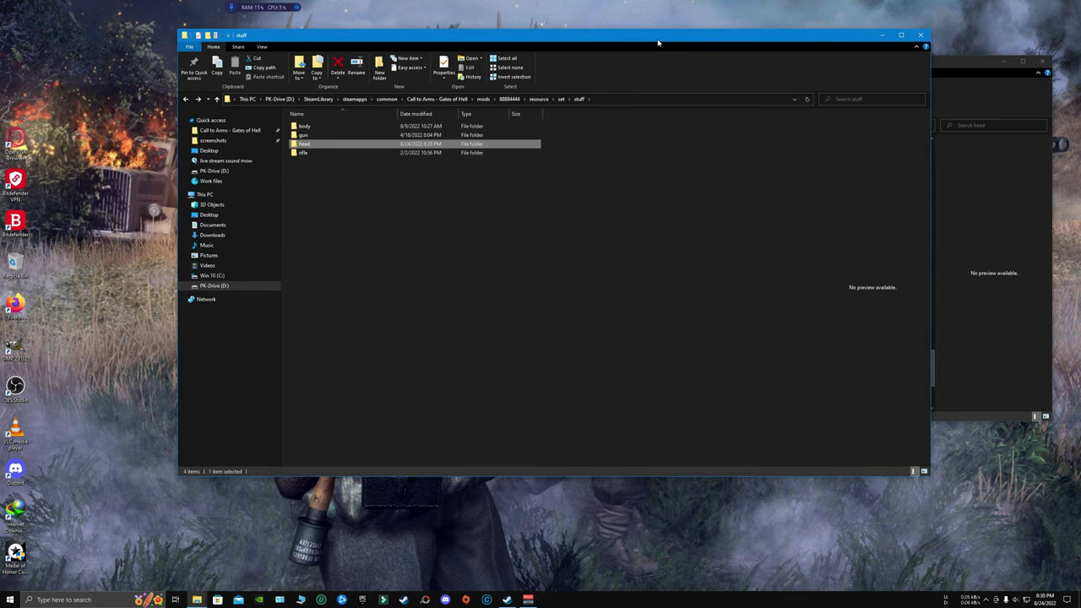
pyautogui.moveTo(658, 42); pyautogui.dragTo(424, 93)
pyautogui.click(901, 222)
pyautogui.hotkey('alt', 'Up')
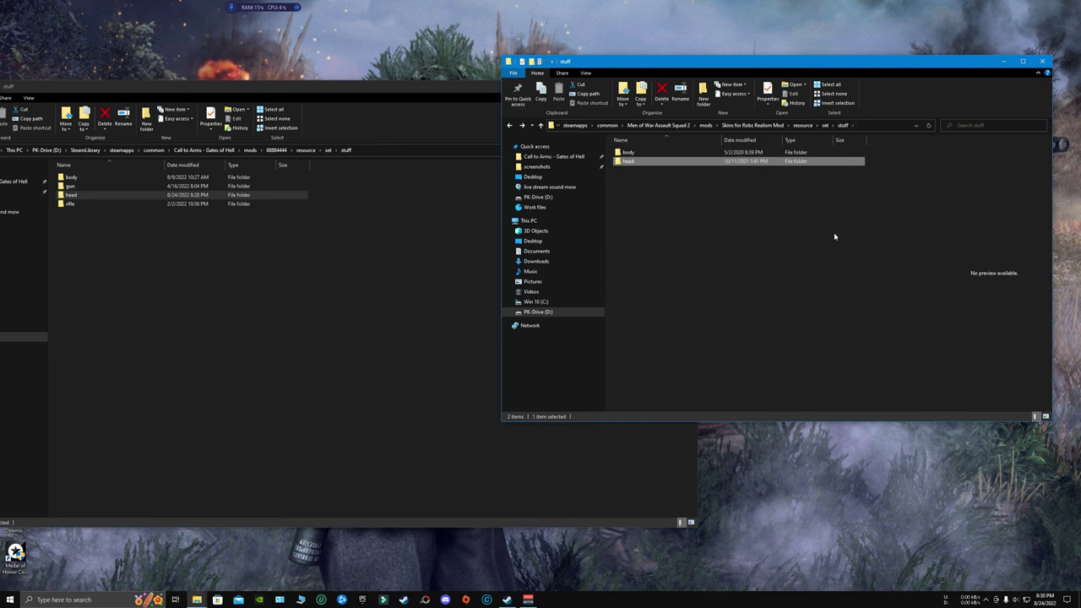
pyautogui.hotkey('alt', 'Up')
pyautogui.hotkey('alt', 'Up')
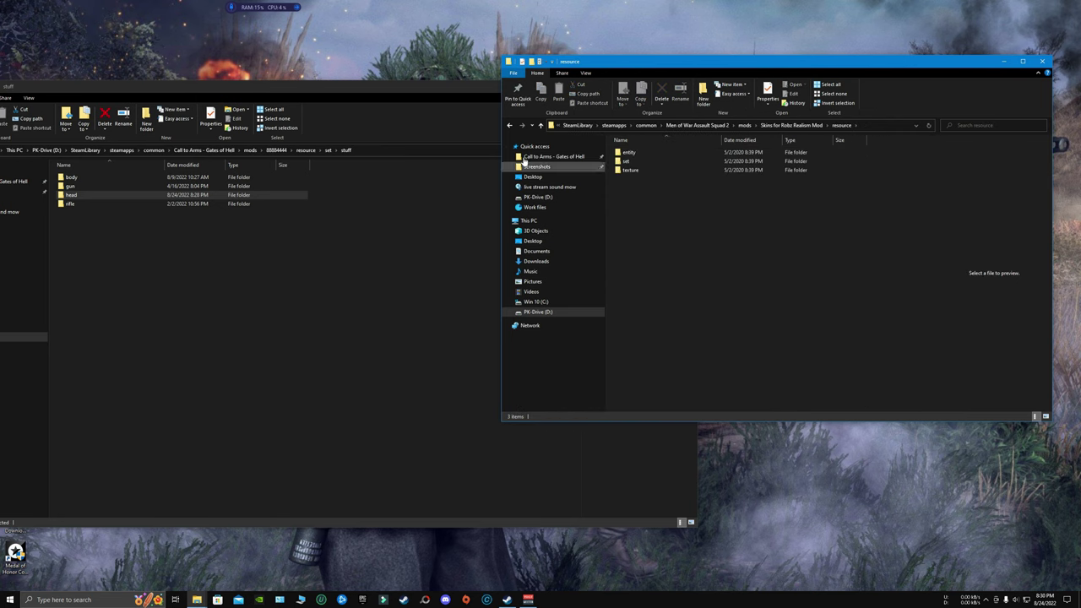
pyautogui.moveTo(400, 86); pyautogui.dragTo(527, 81)
pyautogui.click(667, 71)
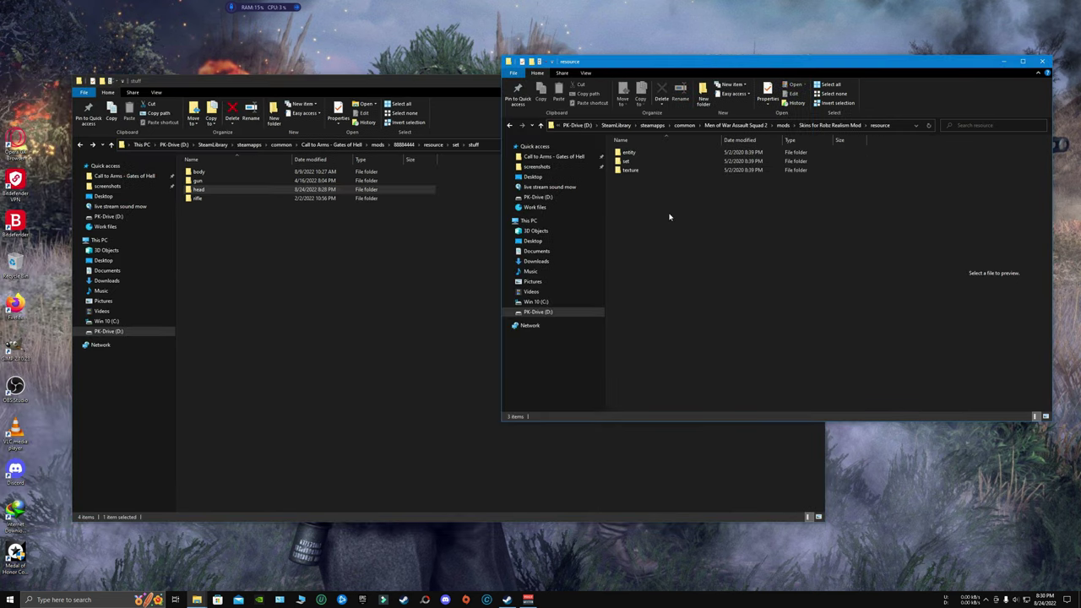
pyautogui.press('Down')
pyautogui.press('Up')
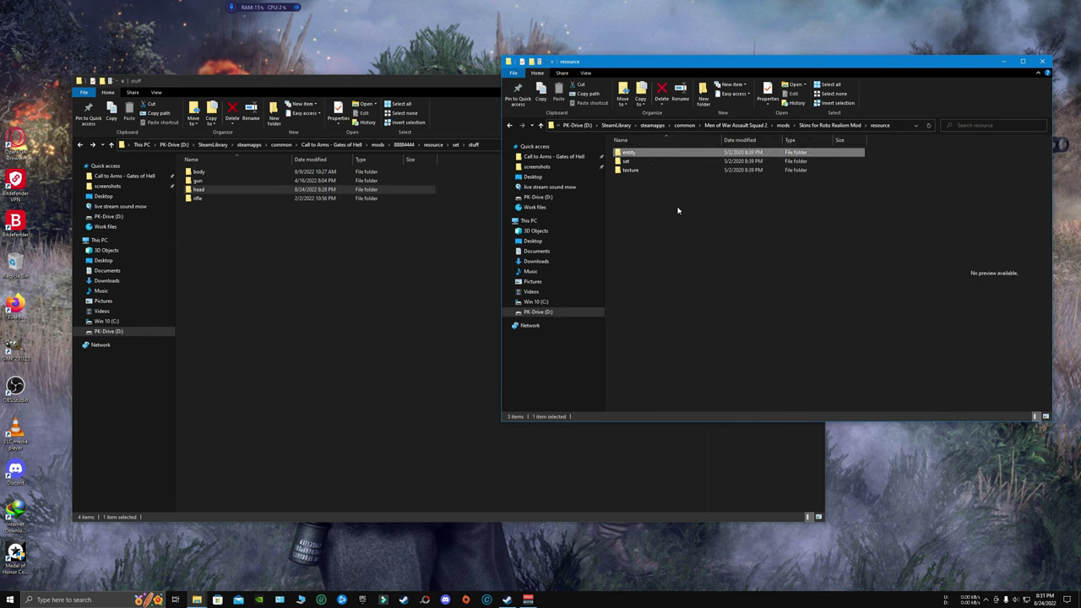
pyautogui.click(670, 202)
# Browse from the Assault Squad 2 mods folder to resource\entity\inventory inside the ufo aftermath mod
pyautogui.hotkey('alt', 'Up')
pyautogui.hotkey('alt', 'Up')
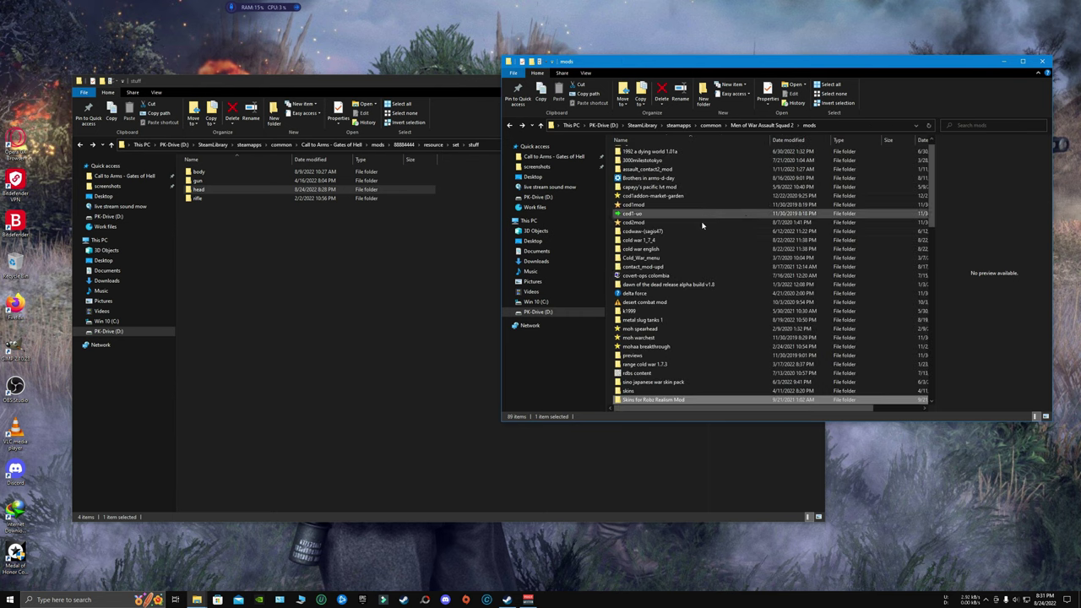
pyautogui.doubleClick(657, 284)
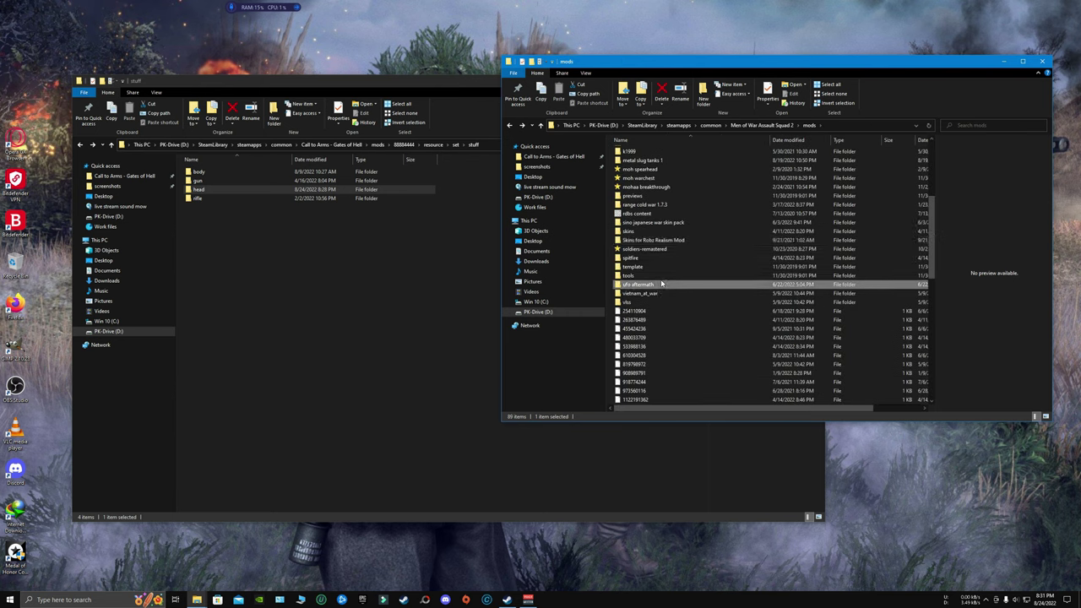
pyautogui.press('Down')
pyautogui.press('Down')
pyautogui.press('Return')
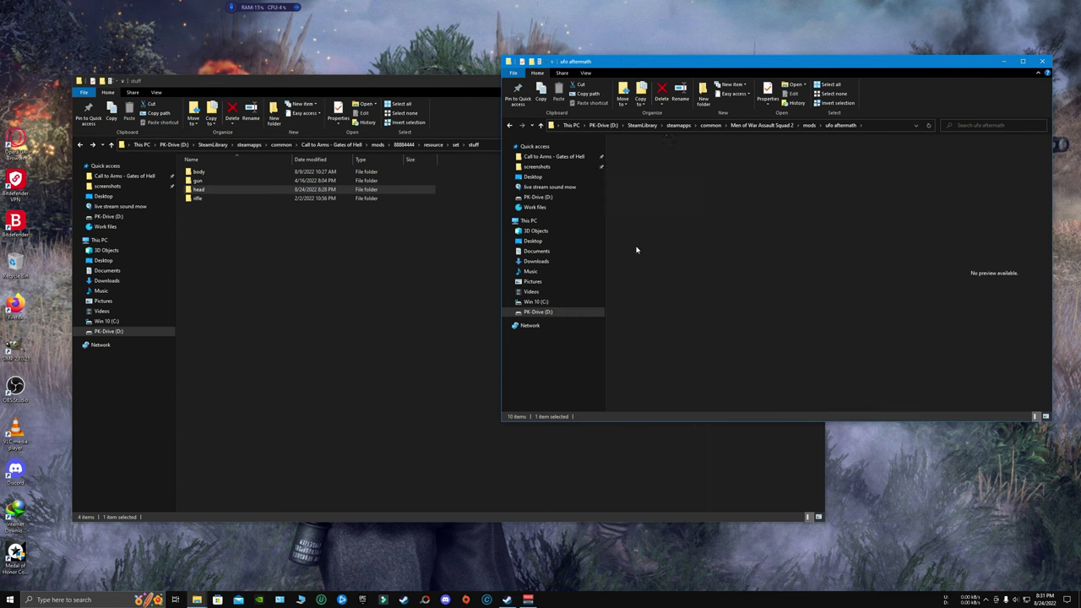
pyautogui.doubleClick(629, 152)
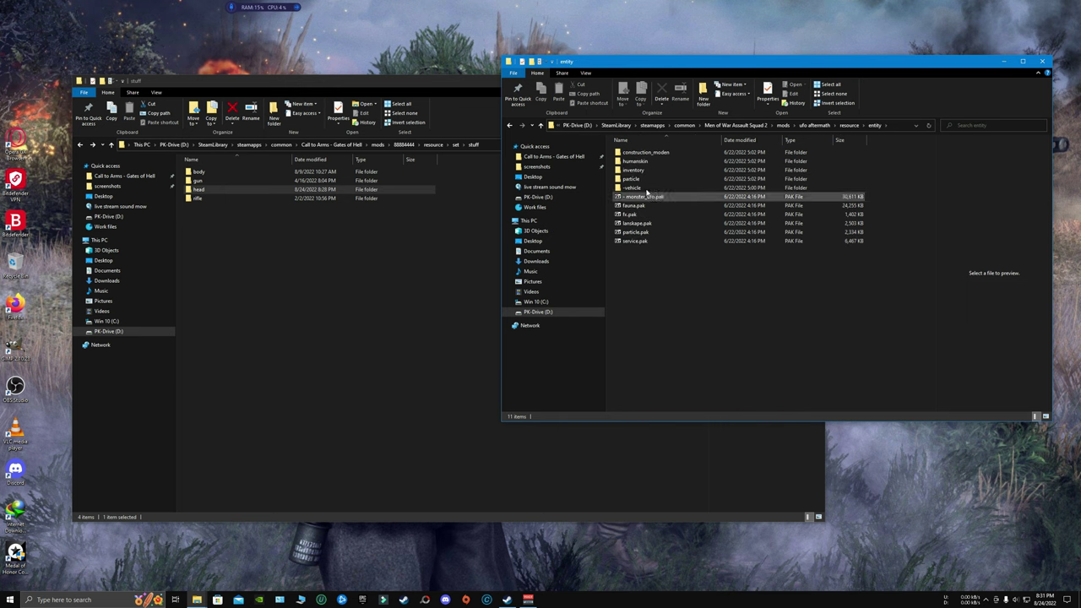
pyautogui.doubleClick(643, 171)
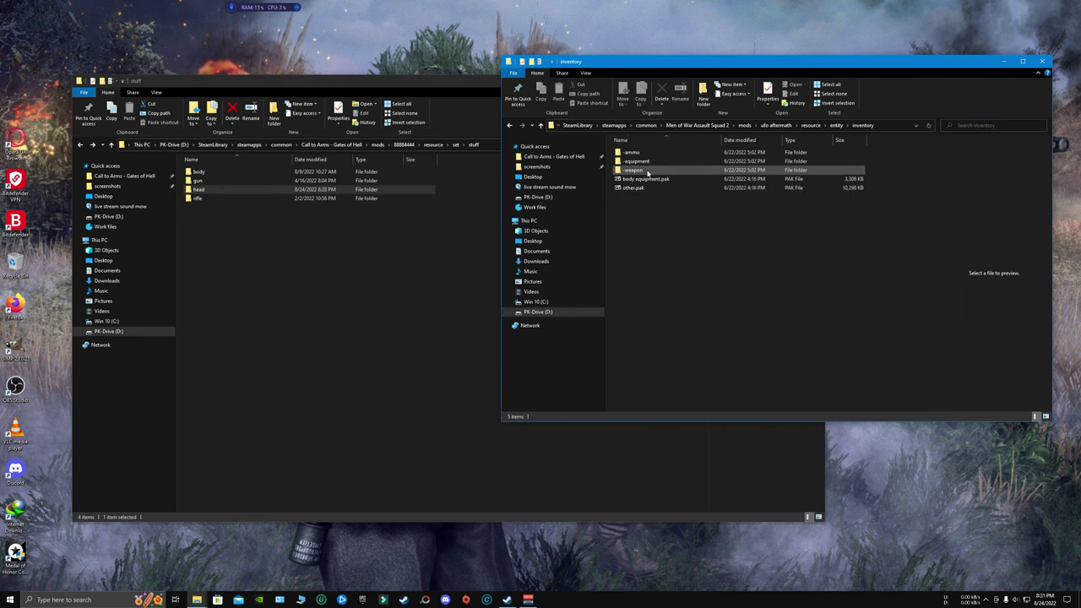
# Open the body.pak archive from the -equipment\body folder with 7-Zip and look through its usa folder
pyautogui.click(636, 162)
pyautogui.doubleClick(637, 163)
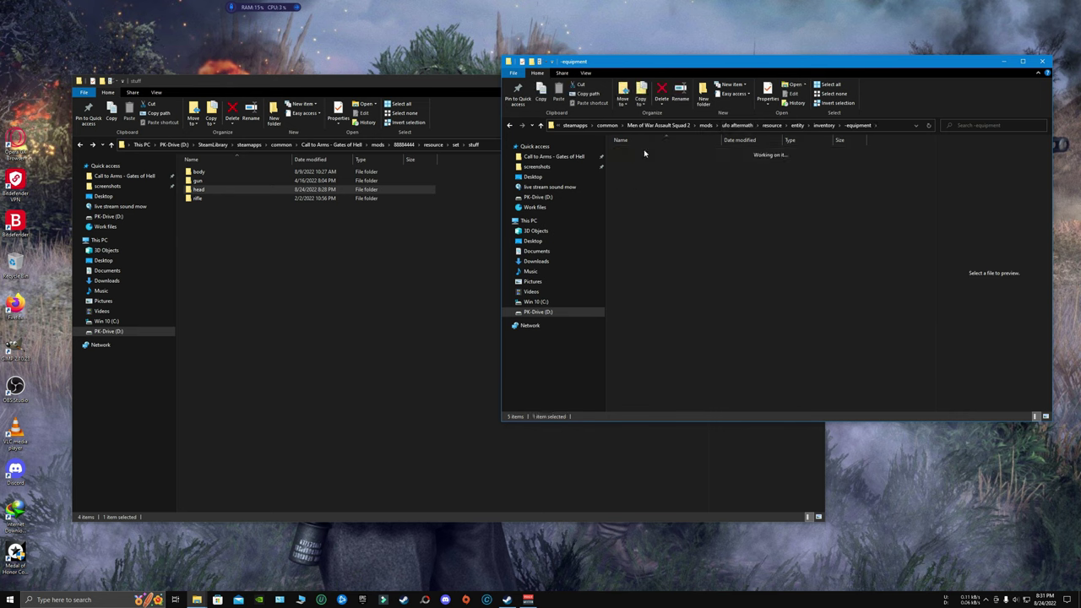
pyautogui.doubleClick(631, 154)
pyautogui.rightClick(631, 154)
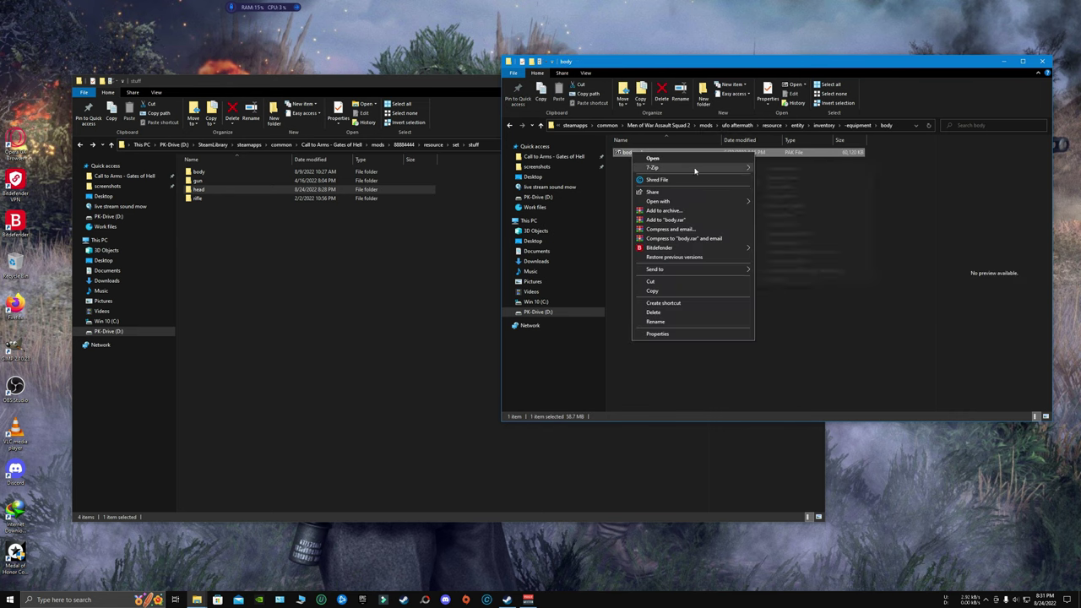
pyautogui.click(786, 168)
pyautogui.click(490, 122)
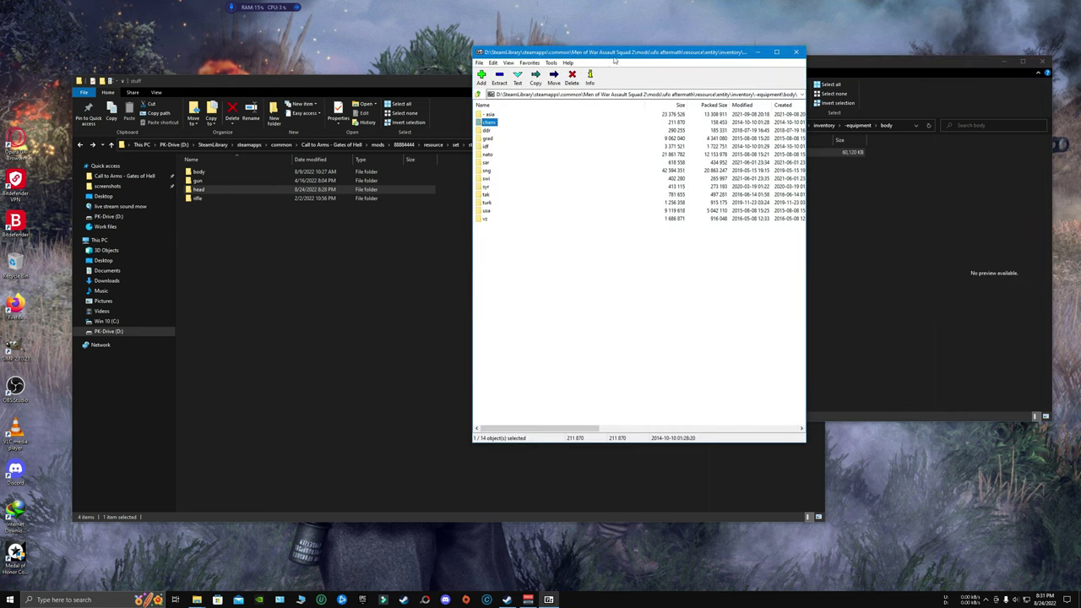
pyautogui.moveTo(615, 56); pyautogui.dragTo(710, 57)
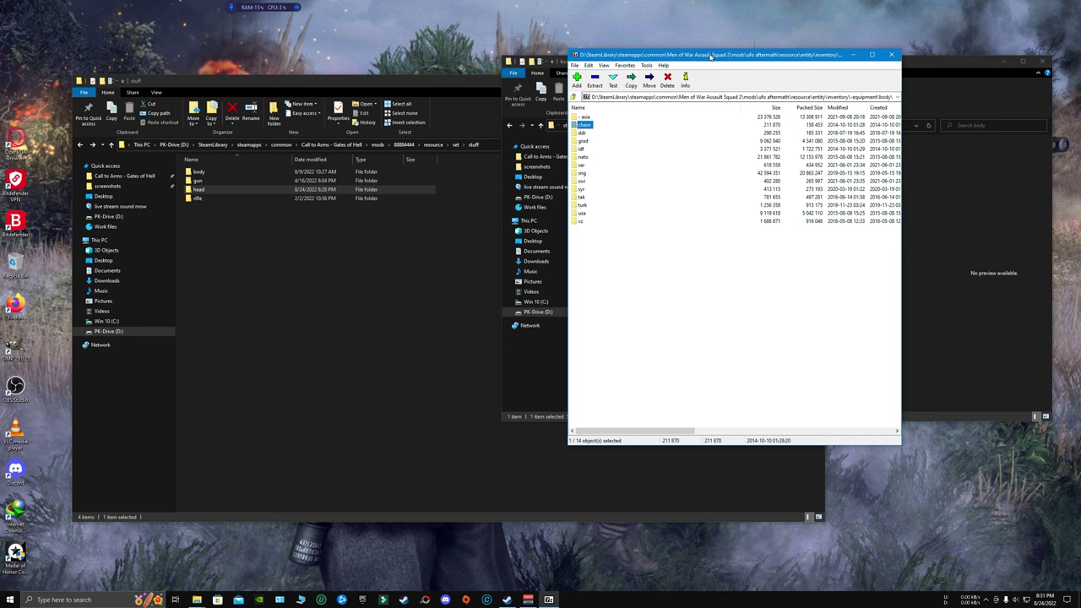
pyautogui.doubleClick(581, 214)
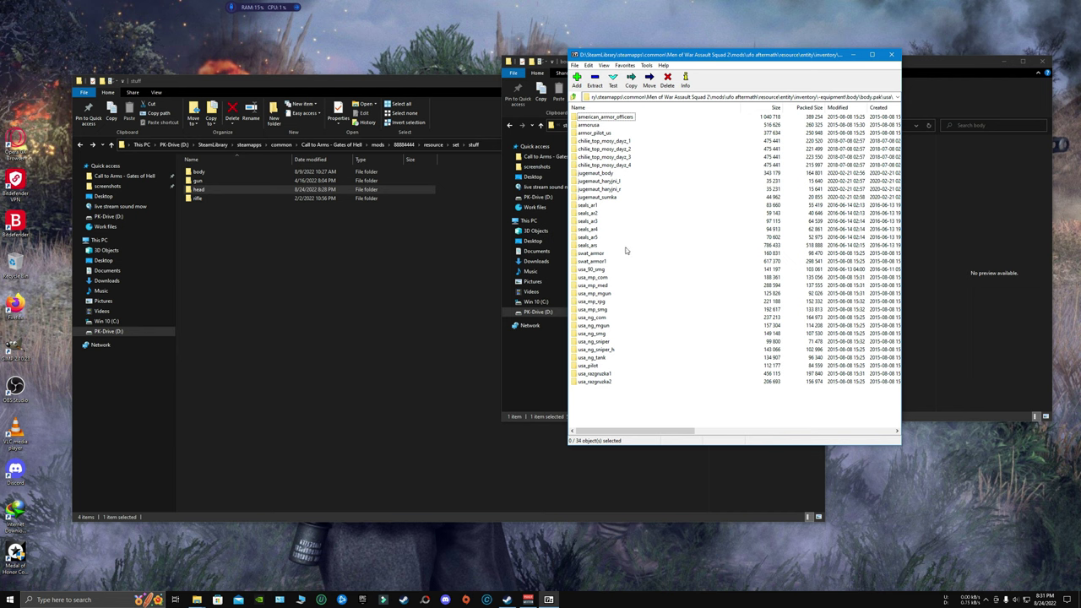
# Close the body.pak archive and return to the Men of War Assault Squad 2 mods folder
pyautogui.click(891, 54)
pyautogui.hotkey('alt', 'Left')
pyautogui.hotkey('alt', 'Left')
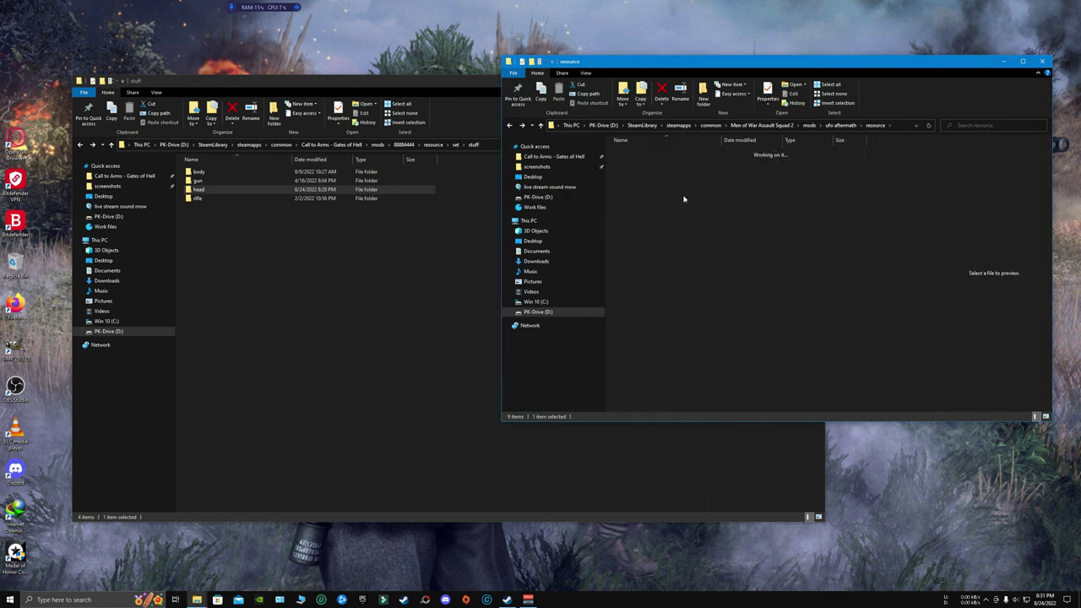
pyautogui.hotkey('alt', 'Left')
pyautogui.hotkey('alt', 'Left')
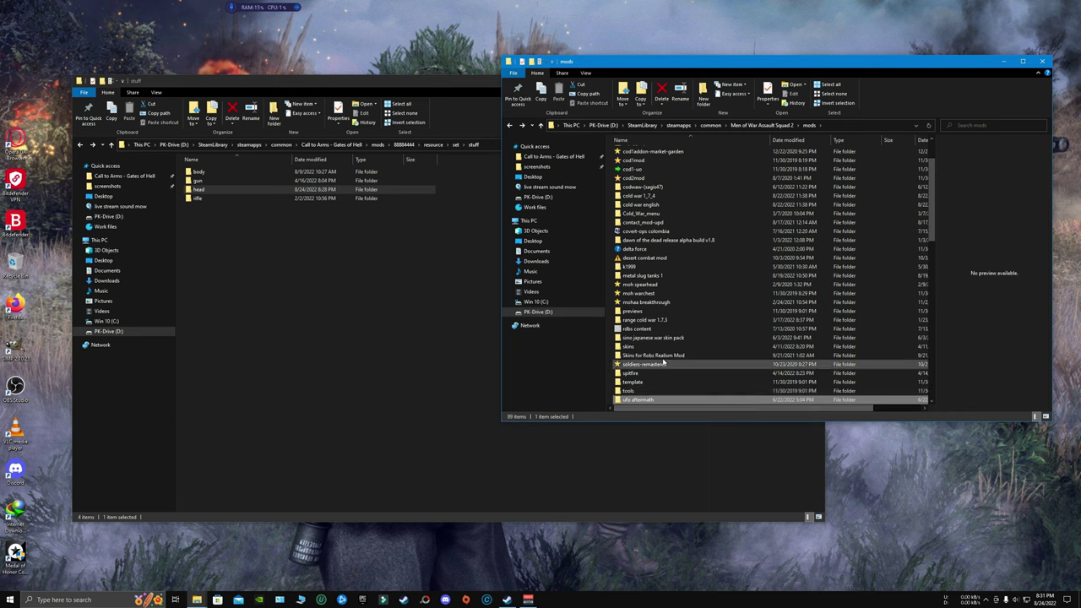
# Open resource\entity\inventory\-equipment\body\usa inside the Skins for Robz Realism Mod folder
pyautogui.doubleClick(667, 355)
pyautogui.press('Up')
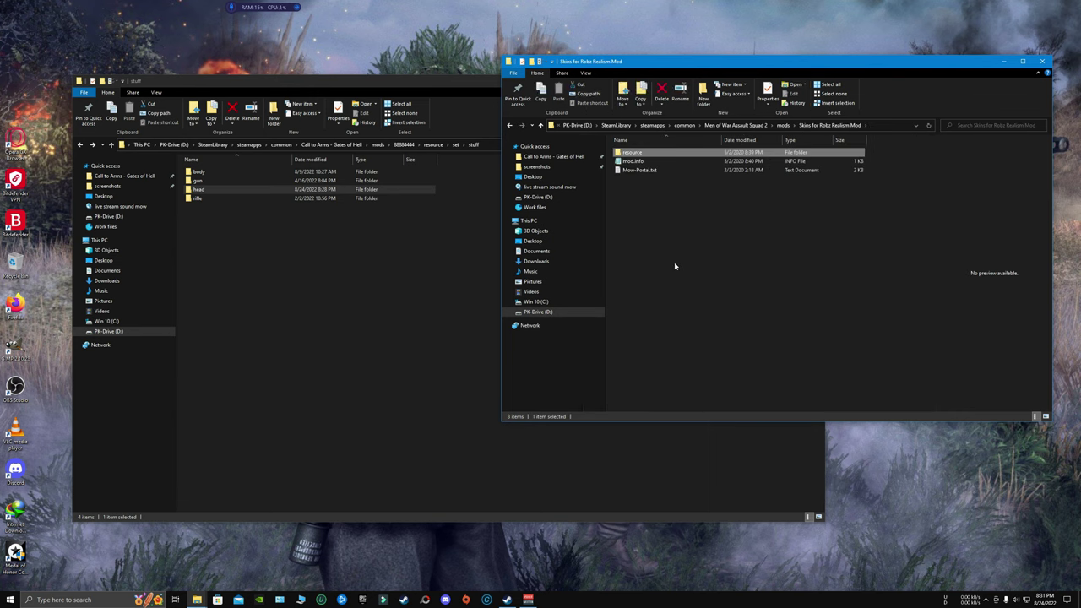
pyautogui.press('Return')
pyautogui.press('Return')
pyautogui.press('Down')
pyautogui.press('Return')
pyautogui.press('Down')
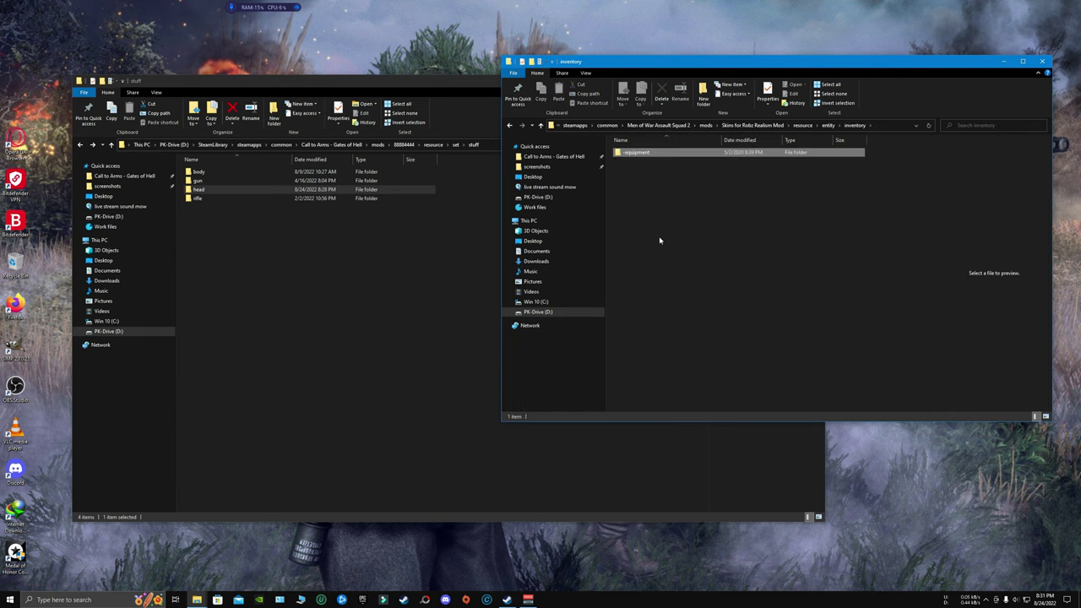
pyautogui.press('Return')
pyautogui.press('Down')
pyautogui.doubleClick(629, 153)
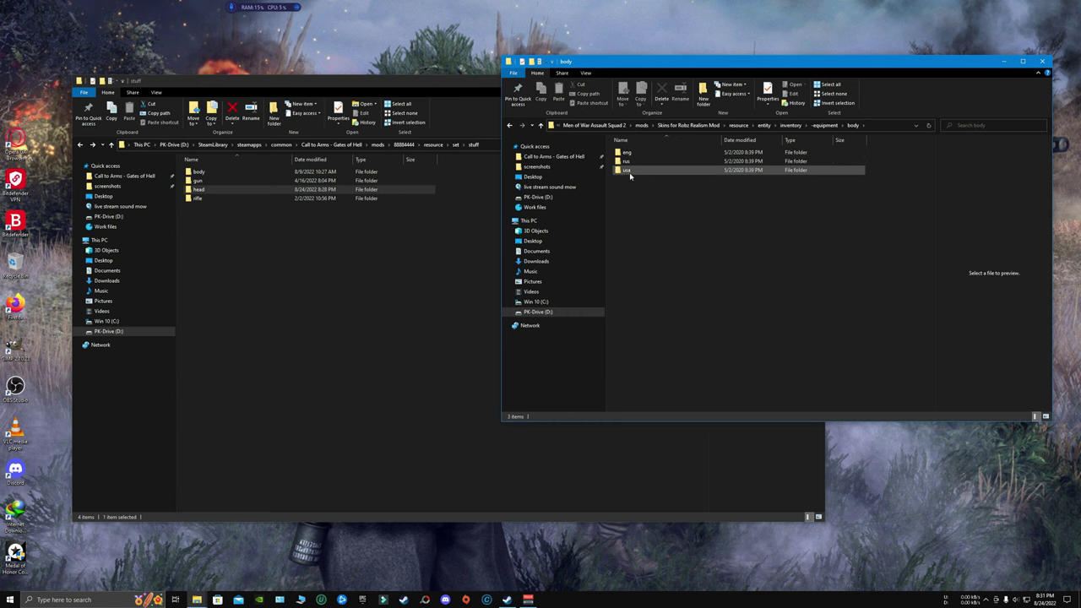
pyautogui.doubleClick(629, 172)
# Copy the us_haversack_shovel folder from the usa body equipment folder of the Skins for Robz Realism Mod
pyautogui.click(635, 181)
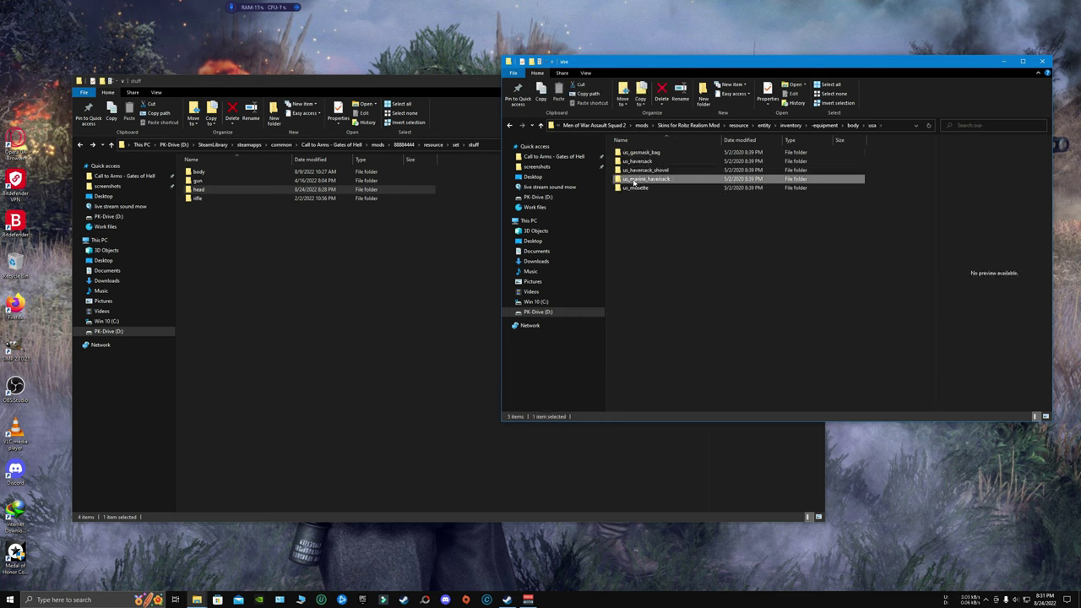
pyautogui.click(638, 172)
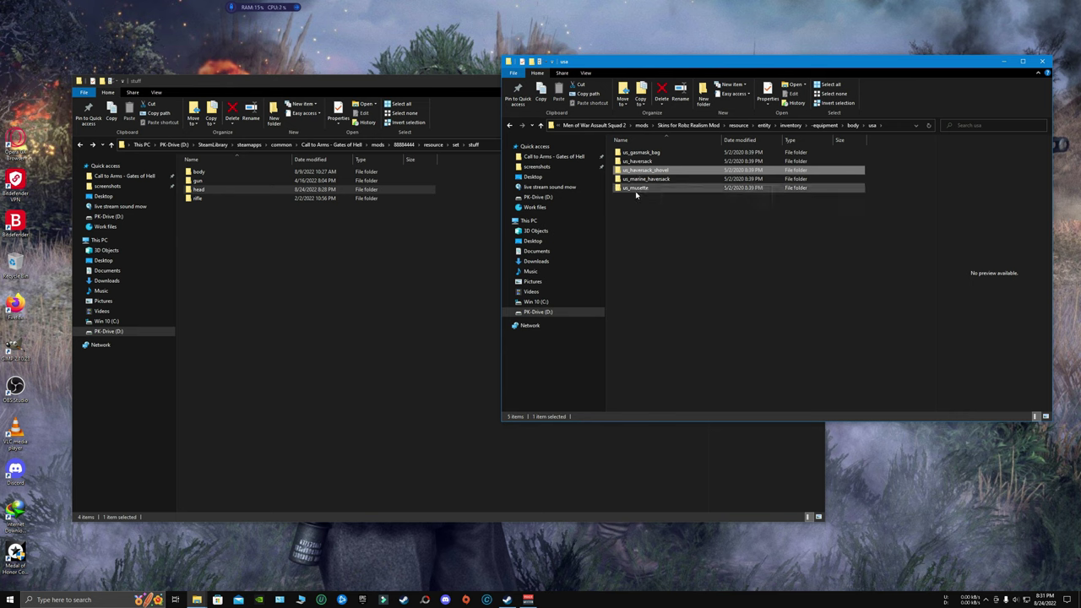
pyautogui.rightClick(636, 173)
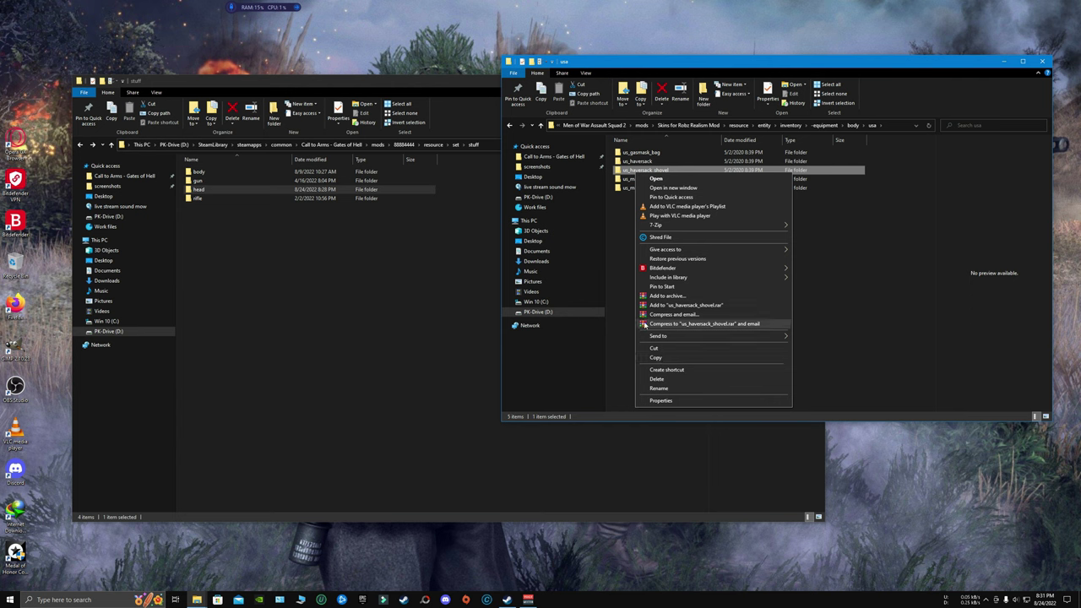
pyautogui.click(630, 234)
pyautogui.rightClick(653, 170)
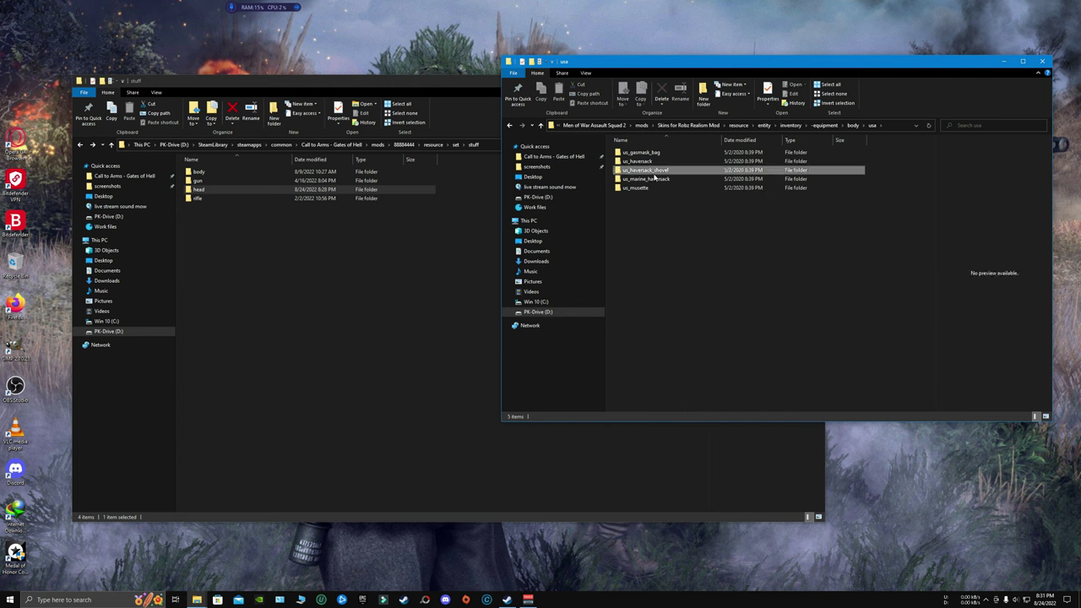
pyautogui.click(678, 361)
pyautogui.click(652, 259)
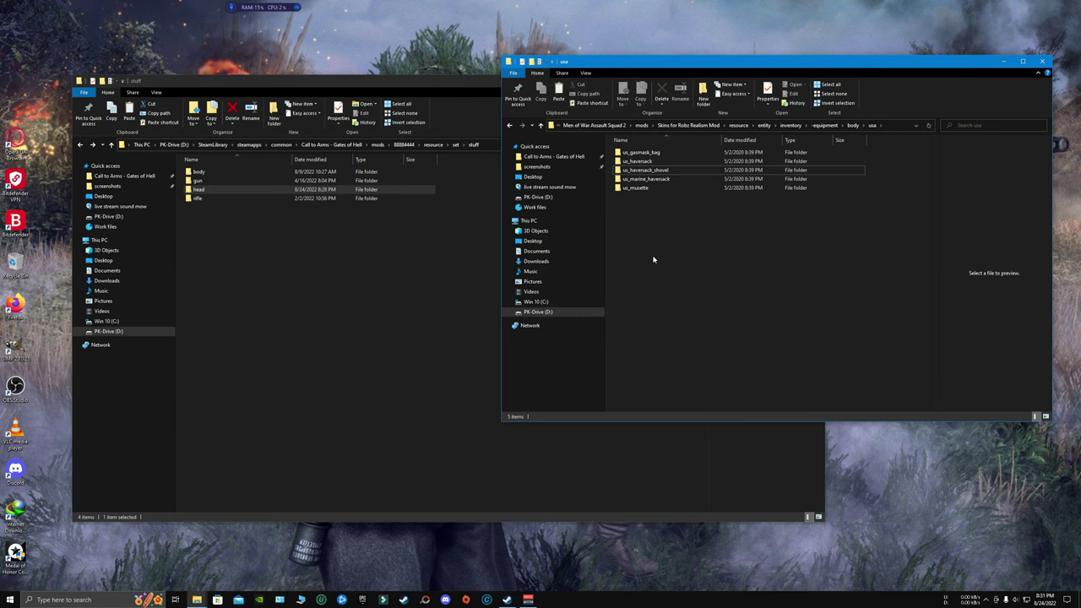
# Go to resource\entity\inventory\-equipment\body inside the Gates of Hell mod folder 88884444
pyautogui.click(241, 262)
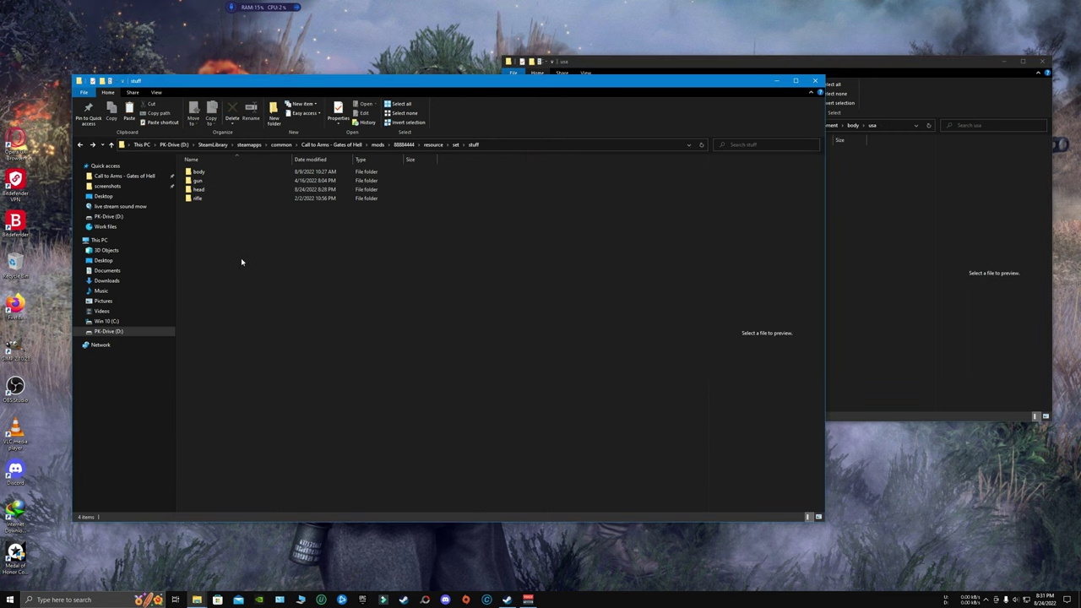
pyautogui.hotkey('alt', 'Left')
pyautogui.hotkey('alt', 'Left')
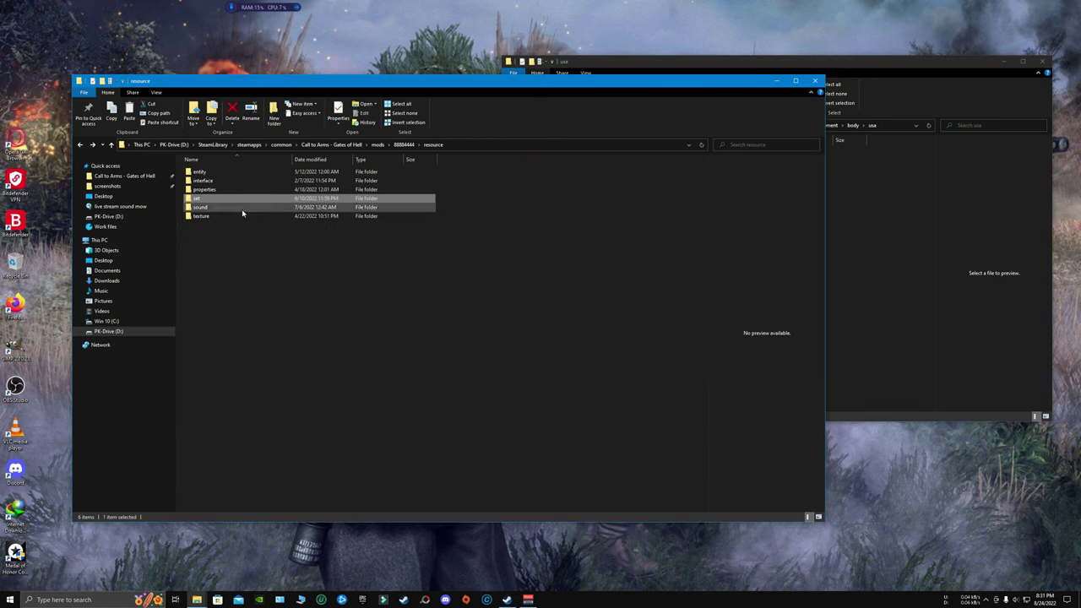
pyautogui.click(241, 181)
pyautogui.press('Up')
pyautogui.press('Return')
pyautogui.press('Down')
pyautogui.press('Down')
pyautogui.press('Down')
pyautogui.press('Down')
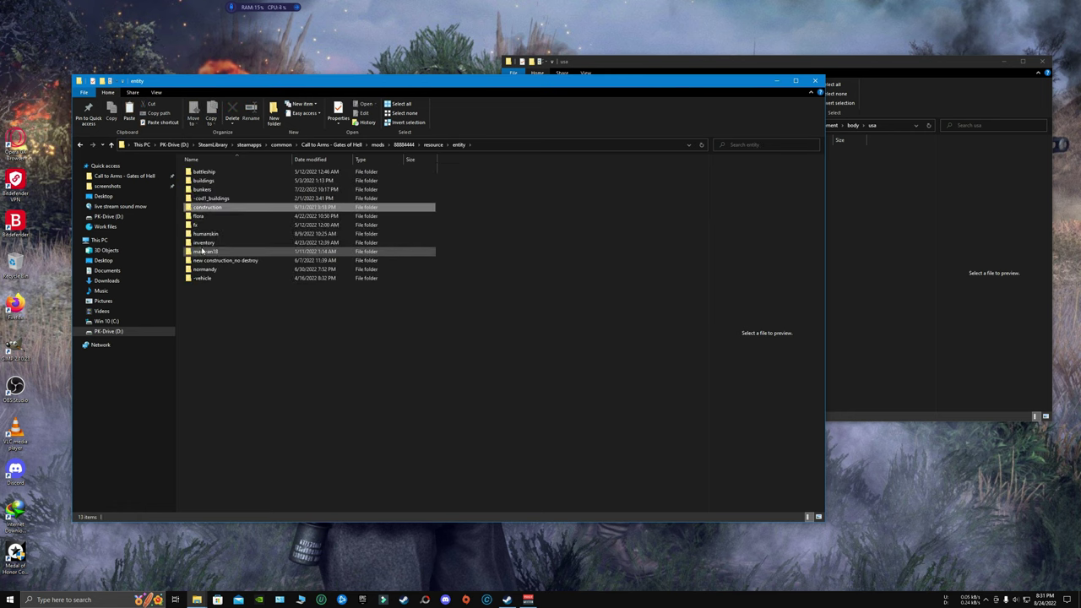
pyautogui.doubleClick(200, 243)
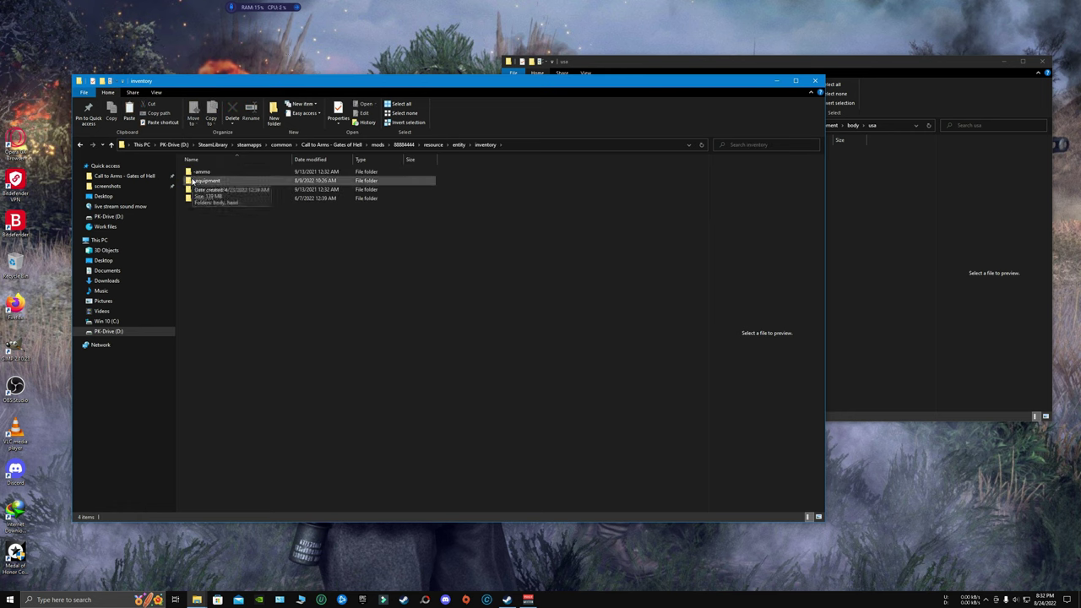
pyautogui.click(193, 180)
pyautogui.doubleClick(203, 180)
pyautogui.doubleClick(205, 172)
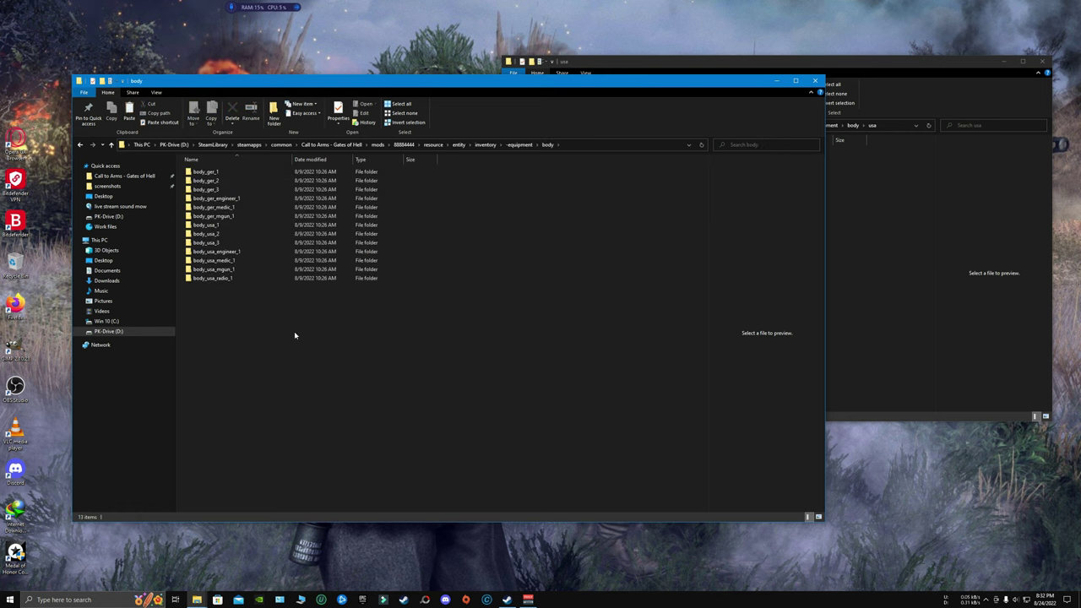
# Paste the copied us_haversack_shovel folder into the Gates of Hell mod's body folder
pyautogui.rightClick(237, 319)
pyautogui.click(252, 371)
pyautogui.click(263, 357)
pyautogui.moveTo(446, 77); pyautogui.dragTo(678, 59)
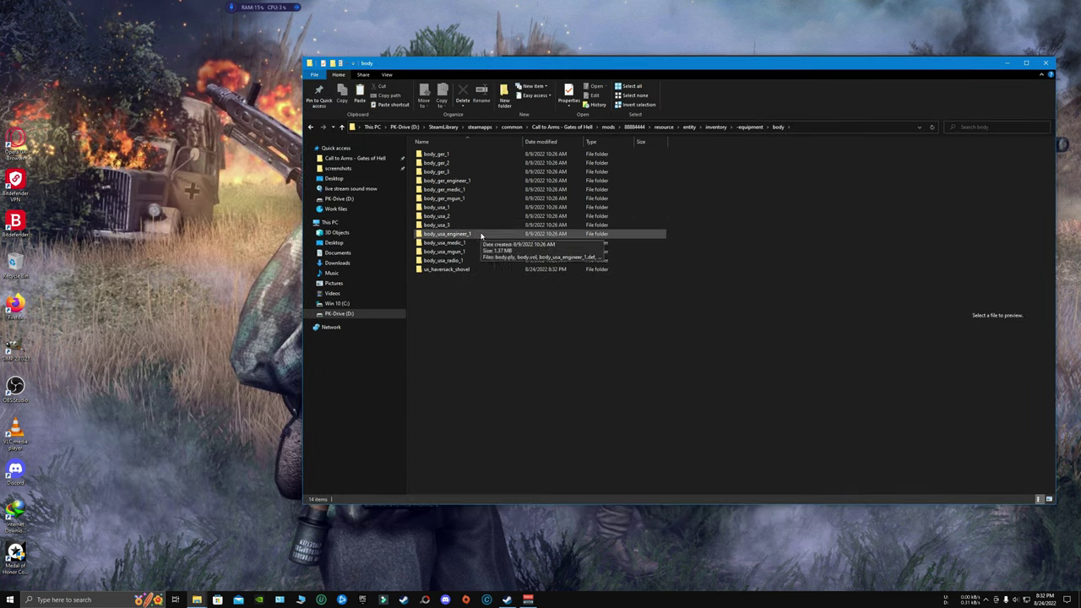
# Open us_haversack_shovel.def from the pasted us_haversack_shovel folder in Notepad
pyautogui.doubleClick(444, 268)
pyautogui.doubleClick(450, 171)
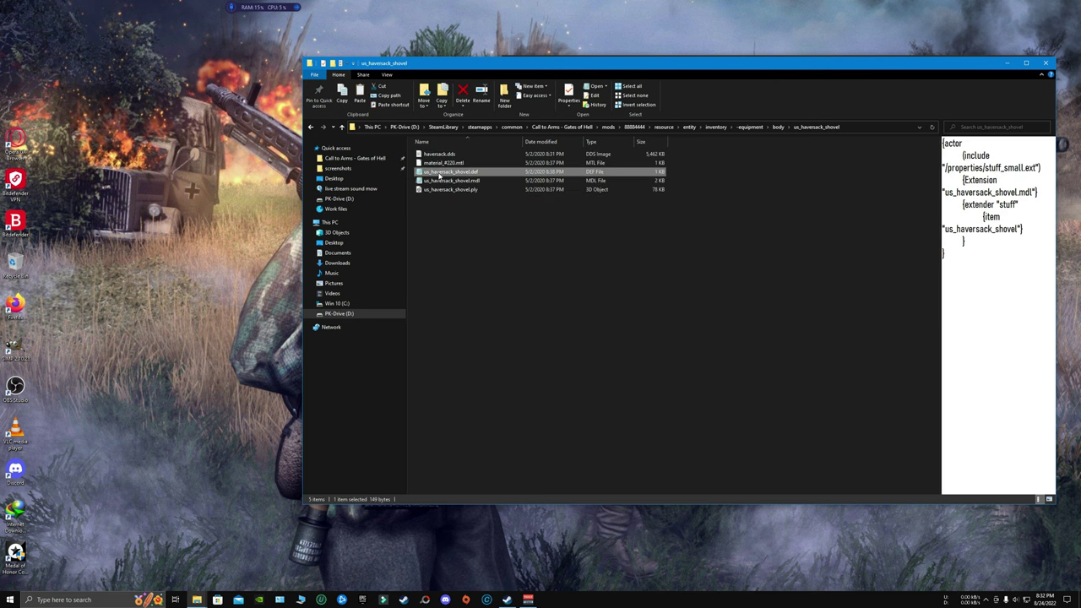
pyautogui.moveTo(468, 132); pyautogui.dragTo(617, 240)
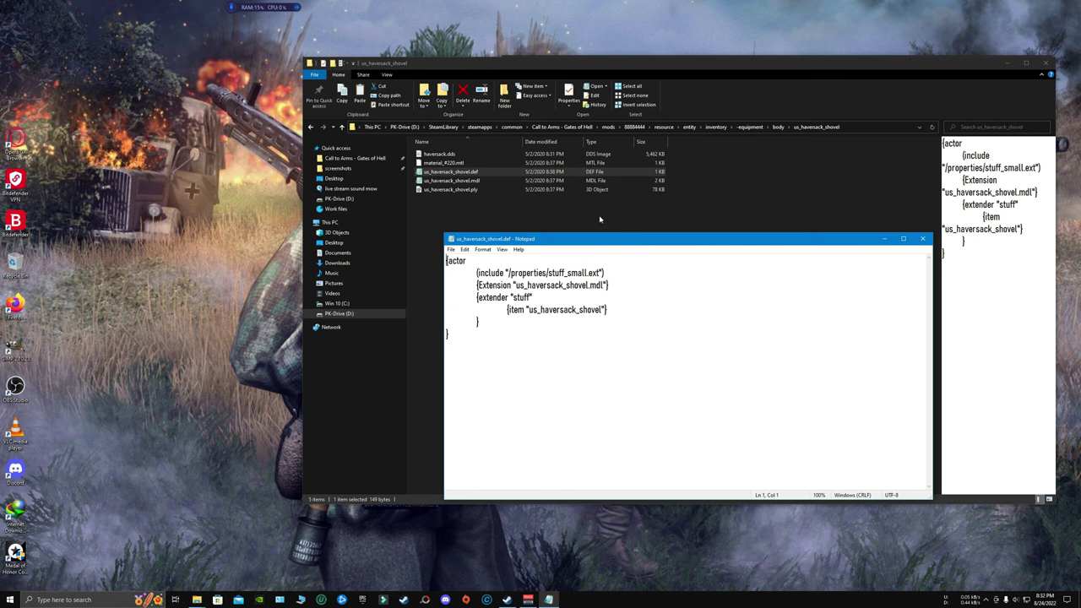
pyautogui.moveTo(538, 239); pyautogui.dragTo(498, 162)
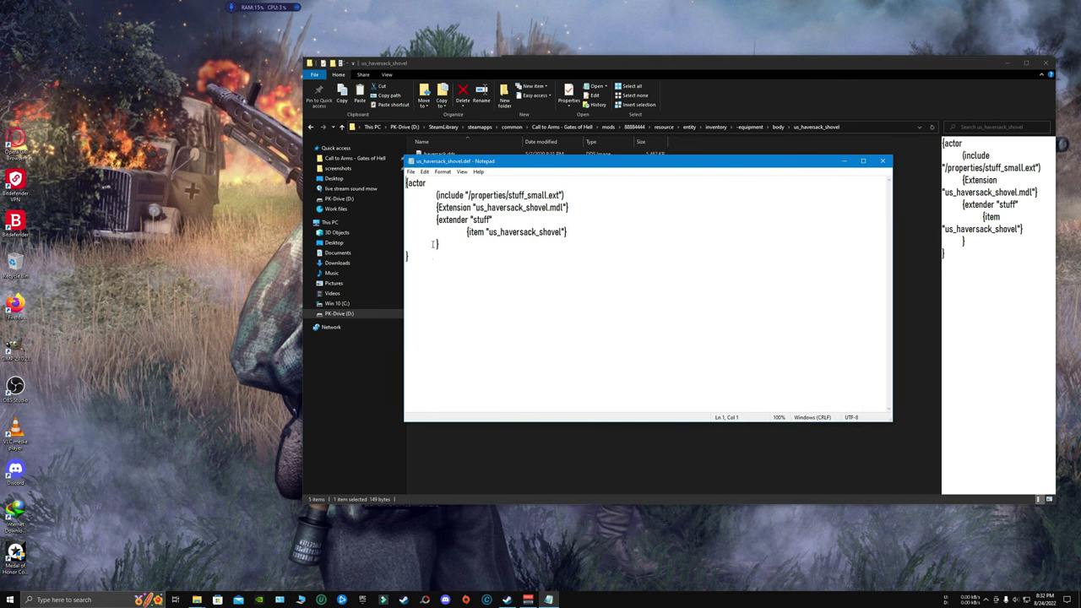
pyautogui.click(402, 172)
pyautogui.click(499, 229)
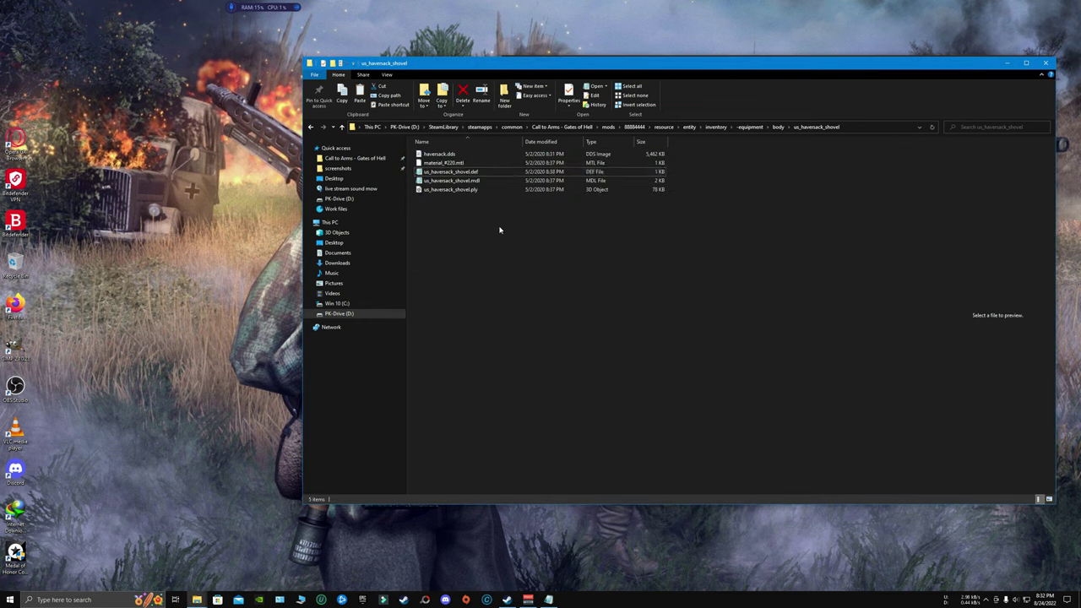
# Open body_ger_1.def from the neighbouring body_ger_1 folder as a reference
pyautogui.hotkey('alt', 'Up')
pyautogui.press('Up')
pyautogui.press('Up')
pyautogui.press('Up')
pyautogui.press('Up')
pyautogui.press('Up')
pyautogui.press('Up')
pyautogui.press('Up')
pyautogui.press('Up')
pyautogui.press('Up')
pyautogui.press('Up')
pyautogui.press('Up')
pyautogui.press('Up')
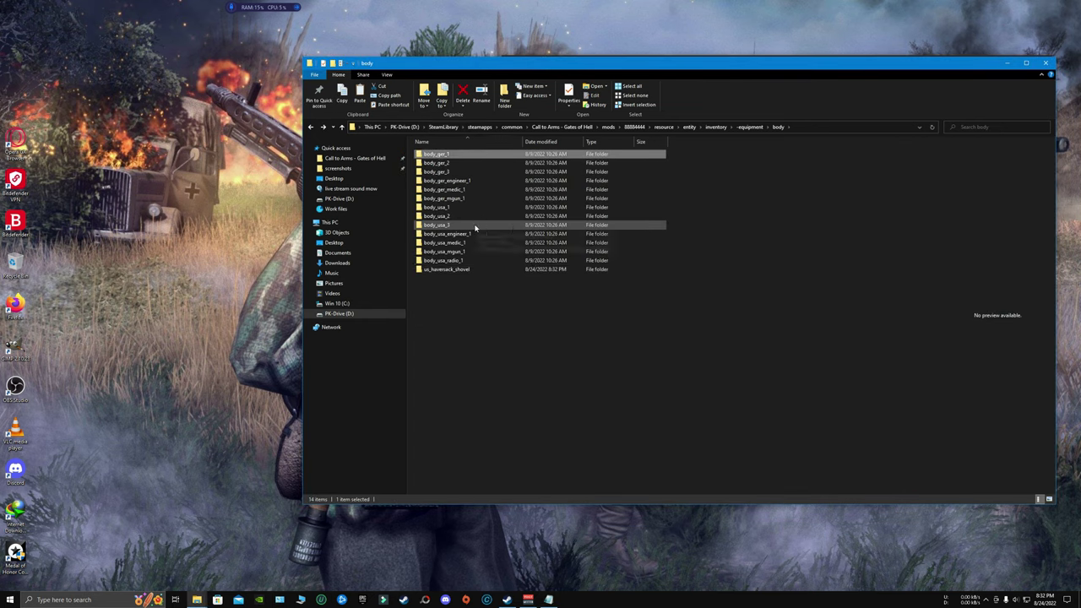
pyautogui.press('Return')
pyautogui.press('Down')
pyautogui.press('Return')
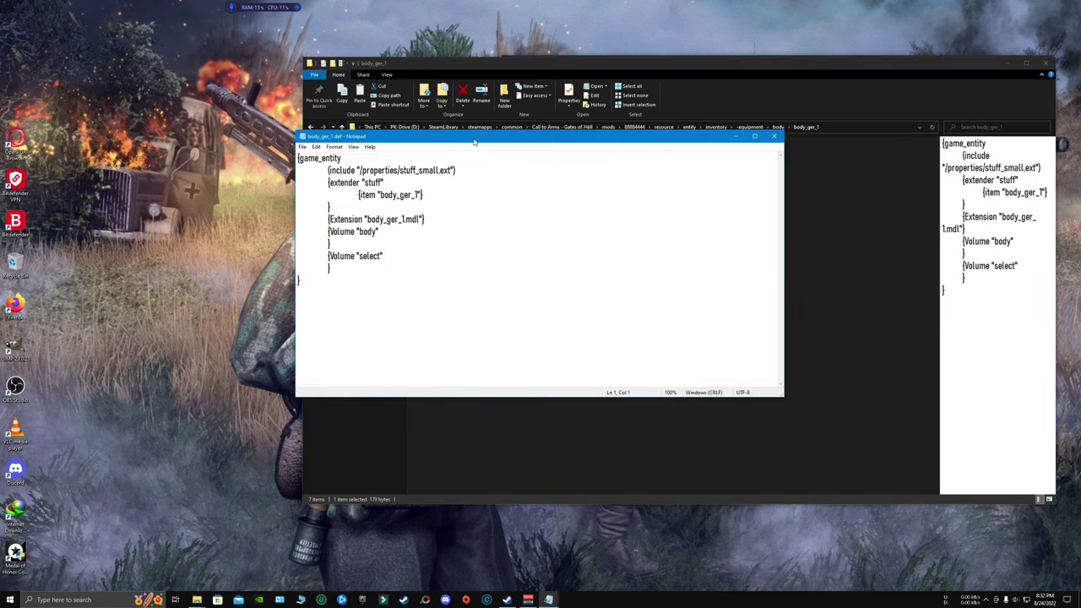
pyautogui.moveTo(473, 142); pyautogui.dragTo(511, 59)
# Place us_haversack_shovel.def beside body_ger_1.def, compare their header lines and copy {game_entity from body_ger_1.def
pyautogui.moveTo(548, 600)
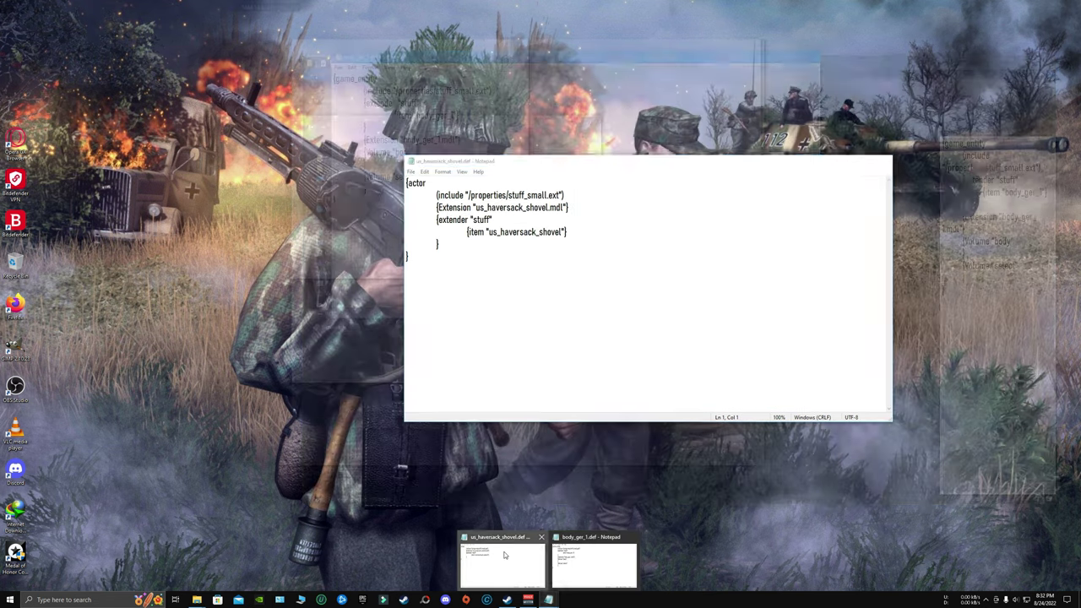
pyautogui.click(504, 555)
pyautogui.moveTo(507, 161); pyautogui.dragTo(443, 217)
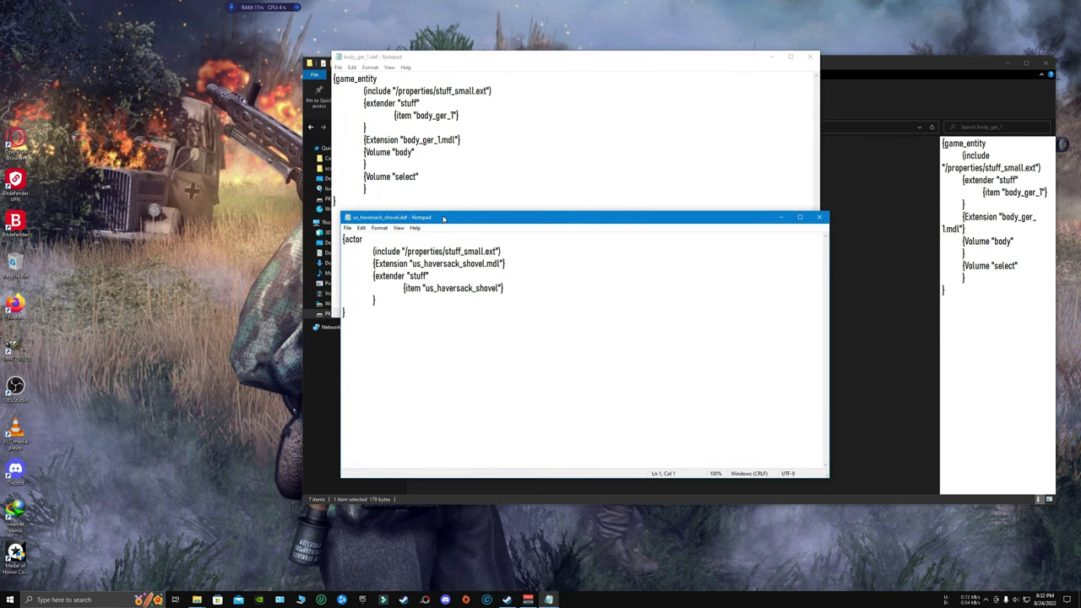
pyautogui.moveTo(367, 240); pyautogui.dragTo(342, 240)
pyautogui.moveTo(378, 79); pyautogui.dragTo(334, 80)
pyautogui.click(417, 239)
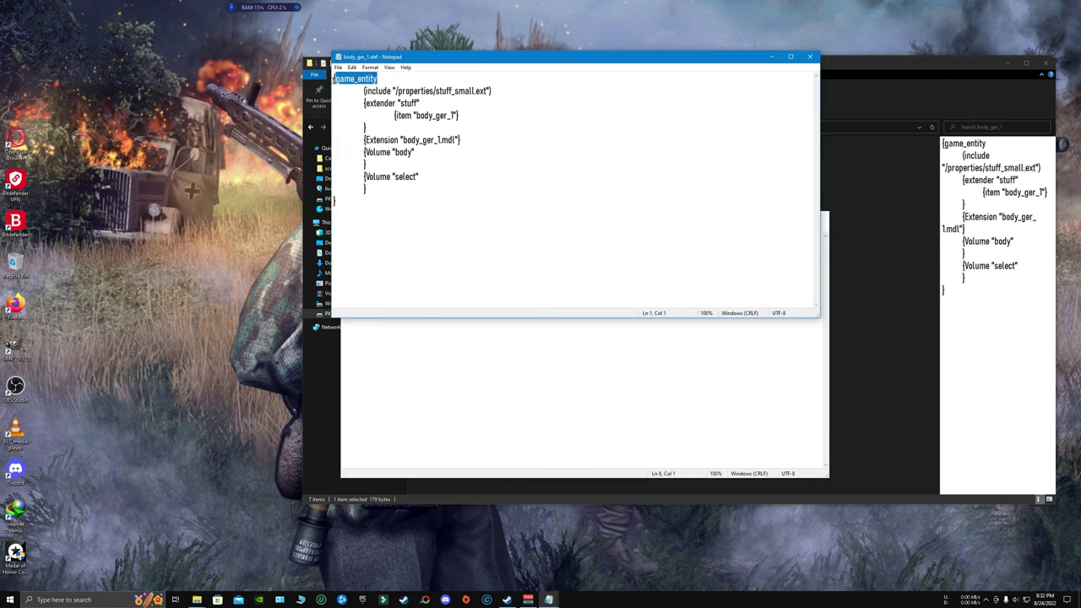
# Replace {actor with {game_entity in us_haversack_shovel.def, then save and close the file
pyautogui.click(450, 343)
pyautogui.moveTo(367, 240); pyautogui.dragTo(342, 240)
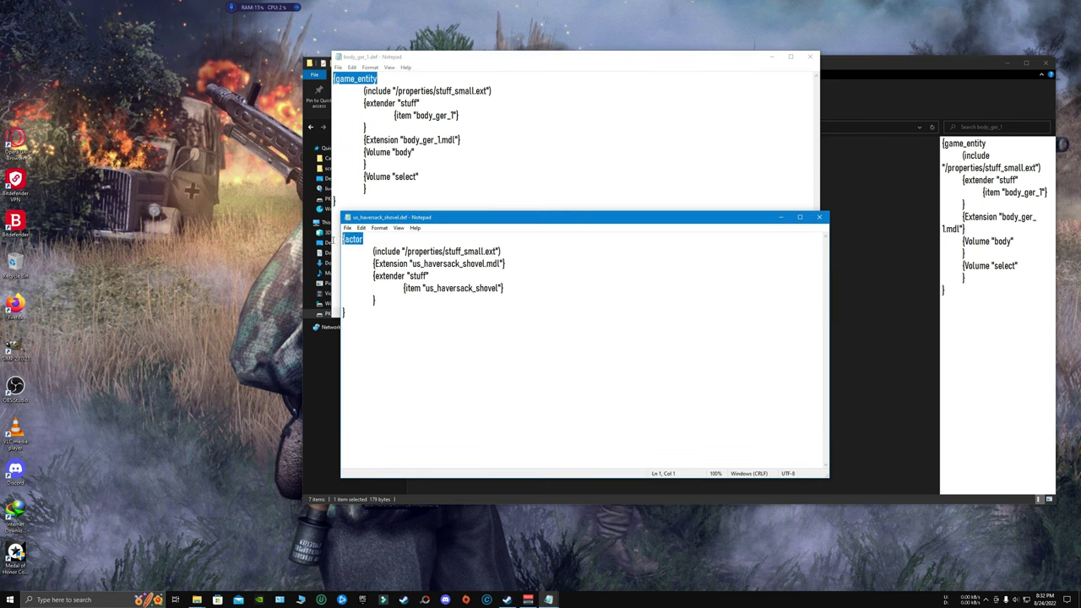
pyautogui.hotkey('ctrl', 'v')
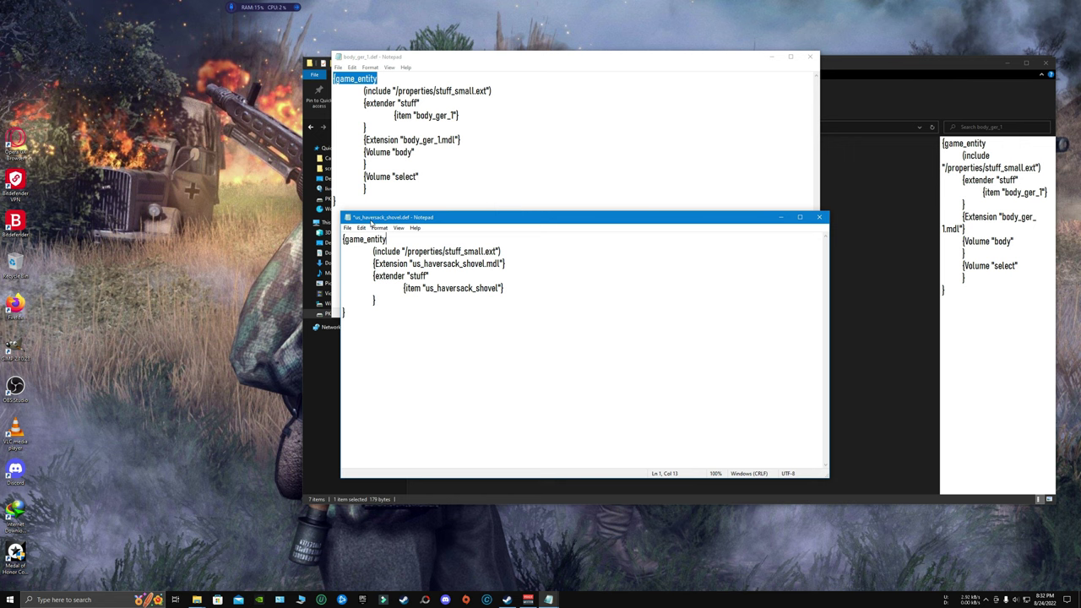
pyautogui.moveTo(370, 222); pyautogui.dragTo(429, 242)
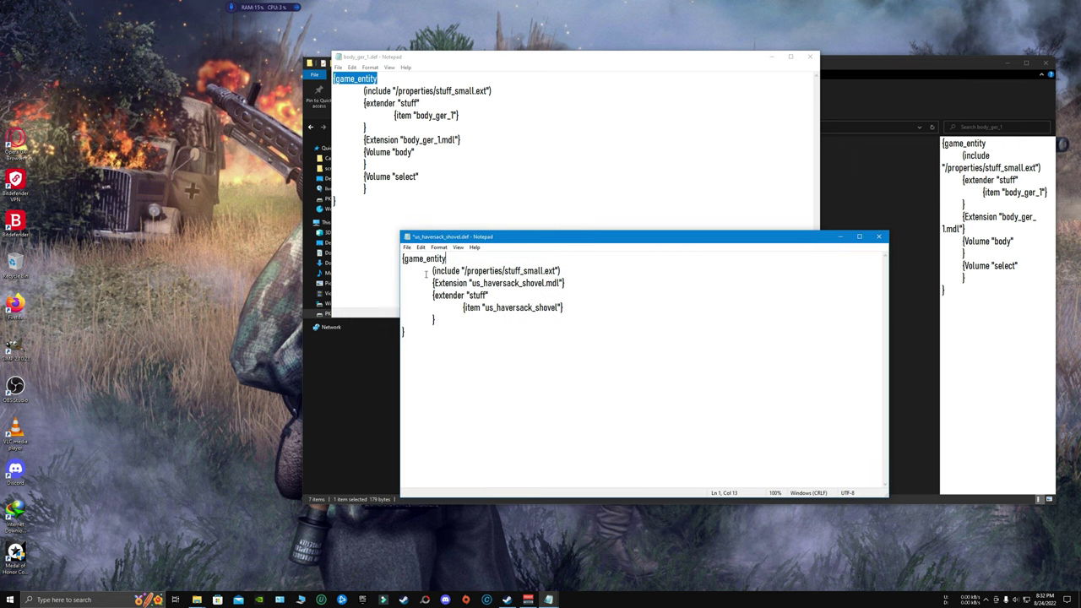
pyautogui.click(879, 236)
pyautogui.press('Return')
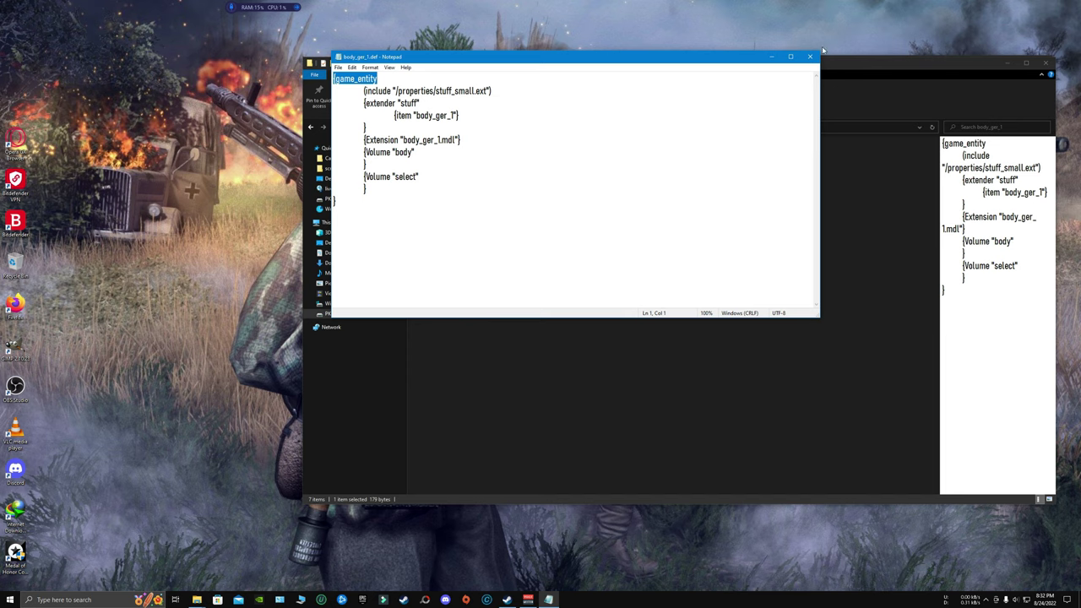
# Close body_ger_1.def, reopen us_haversack_shovel.def to check its header line, and return to the body folder
pyautogui.click(810, 57)
pyautogui.click(487, 266)
pyautogui.press('BackSpace')
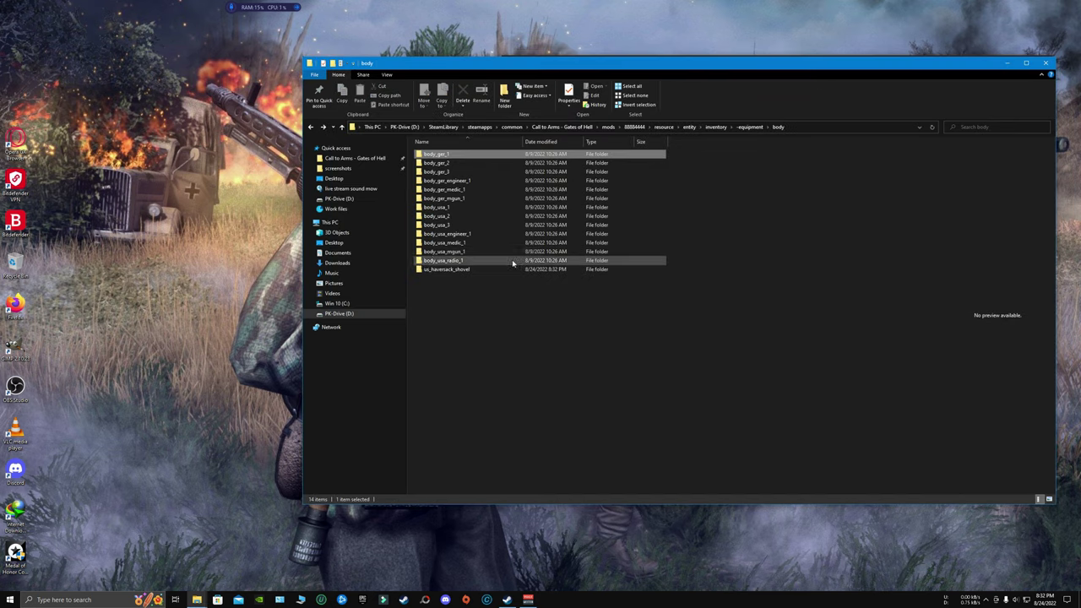
pyautogui.doubleClick(447, 269)
pyautogui.doubleClick(448, 171)
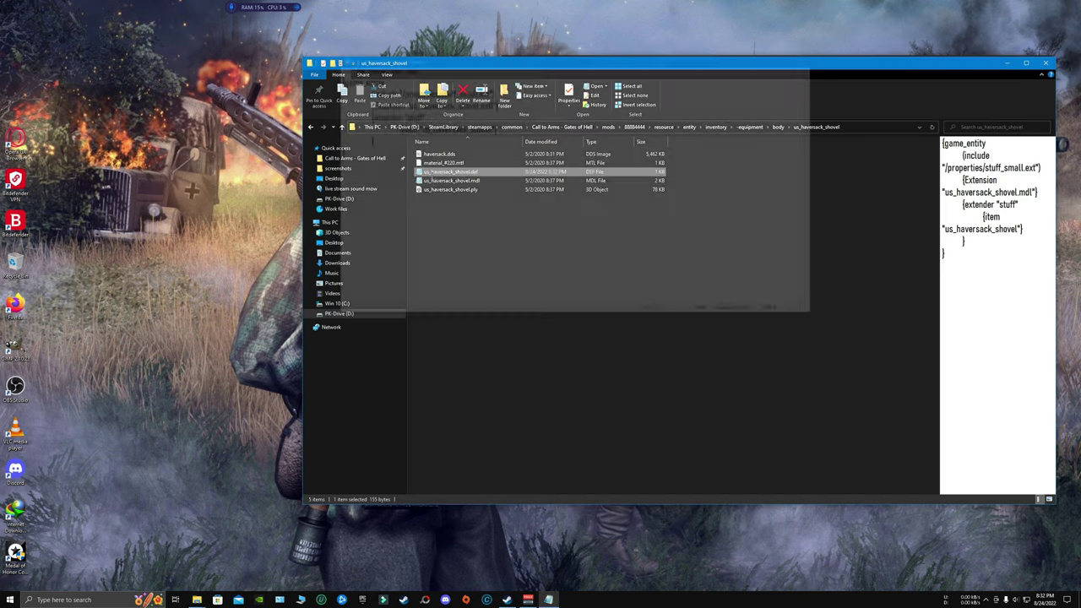
pyautogui.moveTo(482, 61); pyautogui.dragTo(522, 122)
pyautogui.moveTo(440, 116); pyautogui.dragTo(362, 160)
pyautogui.moveTo(488, 137); pyautogui.dragTo(482, 278)
pyautogui.click(465, 217)
pyautogui.press('BackSpace')
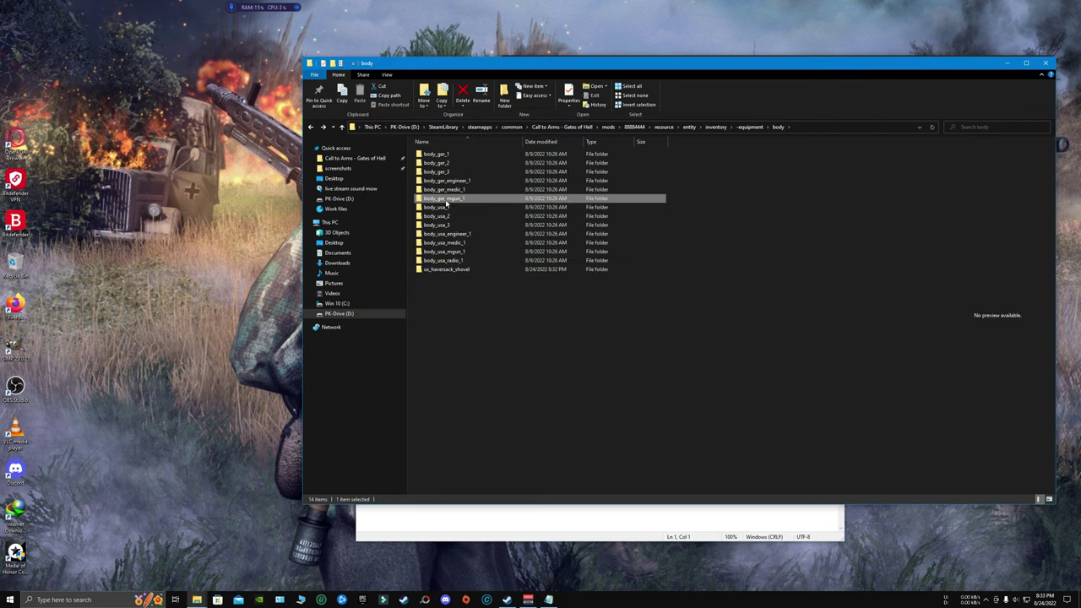
# Examine the header and overall structure of body_ger_mgun_1.def, then close it and us_haversack_shovel.def
pyautogui.doubleClick(445, 200)
pyautogui.doubleClick(435, 171)
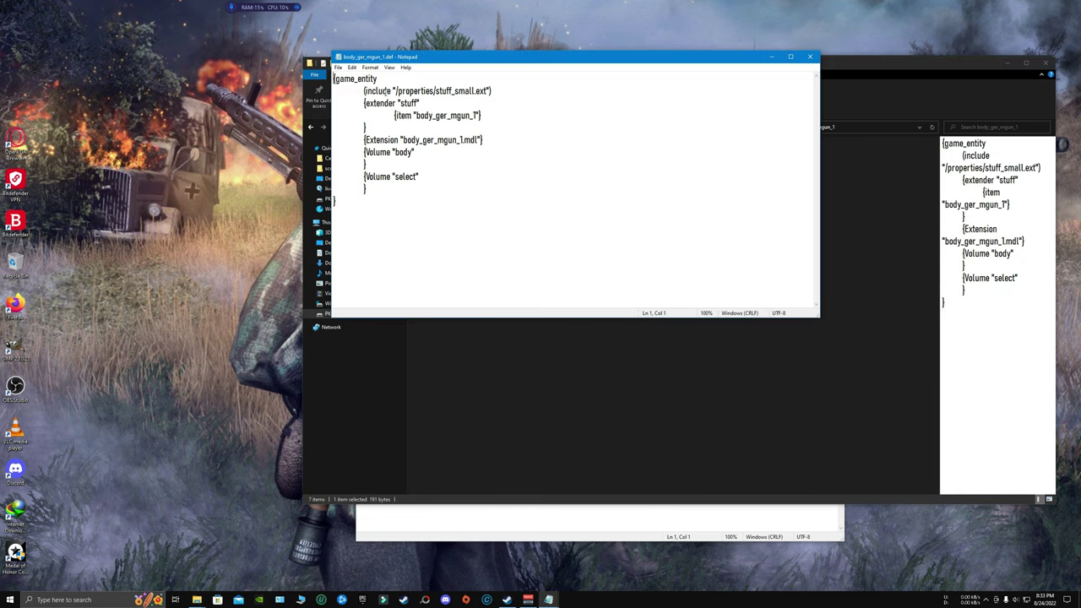
pyautogui.moveTo(377, 78); pyautogui.dragTo(335, 77)
pyautogui.click(417, 187)
pyautogui.moveTo(371, 212); pyautogui.dragTo(333, 78)
pyautogui.click(525, 142)
pyautogui.click(809, 56)
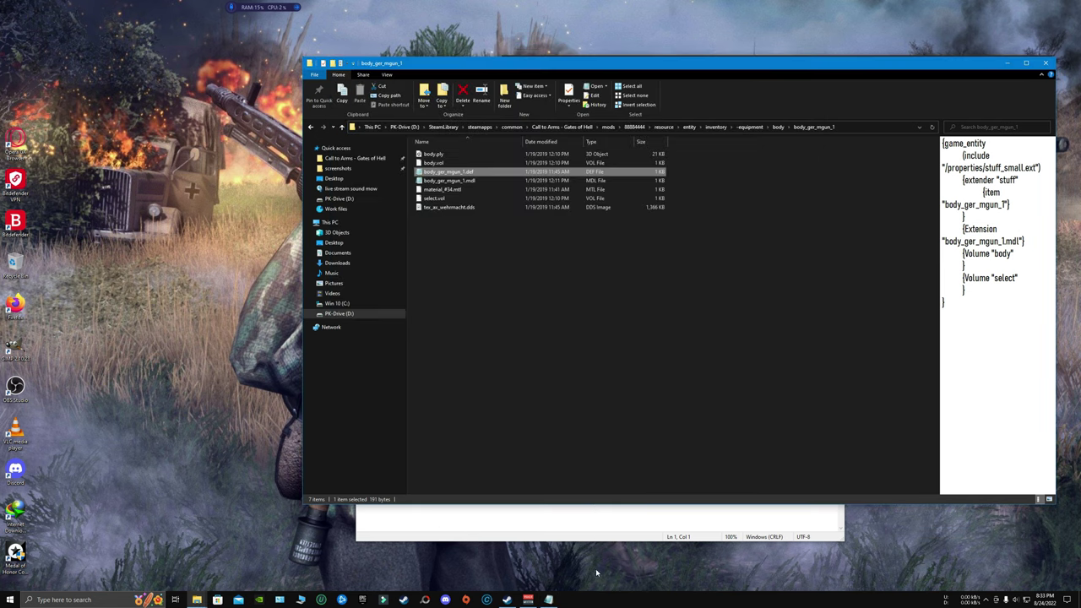
pyautogui.click(603, 519)
pyautogui.click(834, 279)
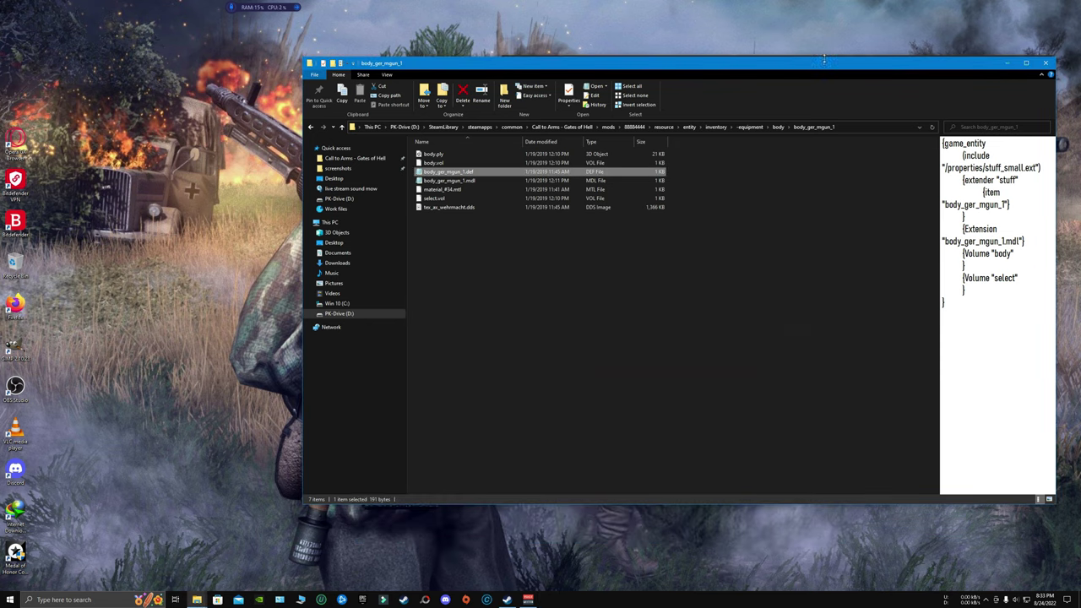
# Open us_marine_haversack.def from the Assault Squad 2 mod's us_marine_haversack folder and highlight its {actor line
pyautogui.moveTo(824, 66); pyautogui.dragTo(600, 77)
pyautogui.click(914, 227)
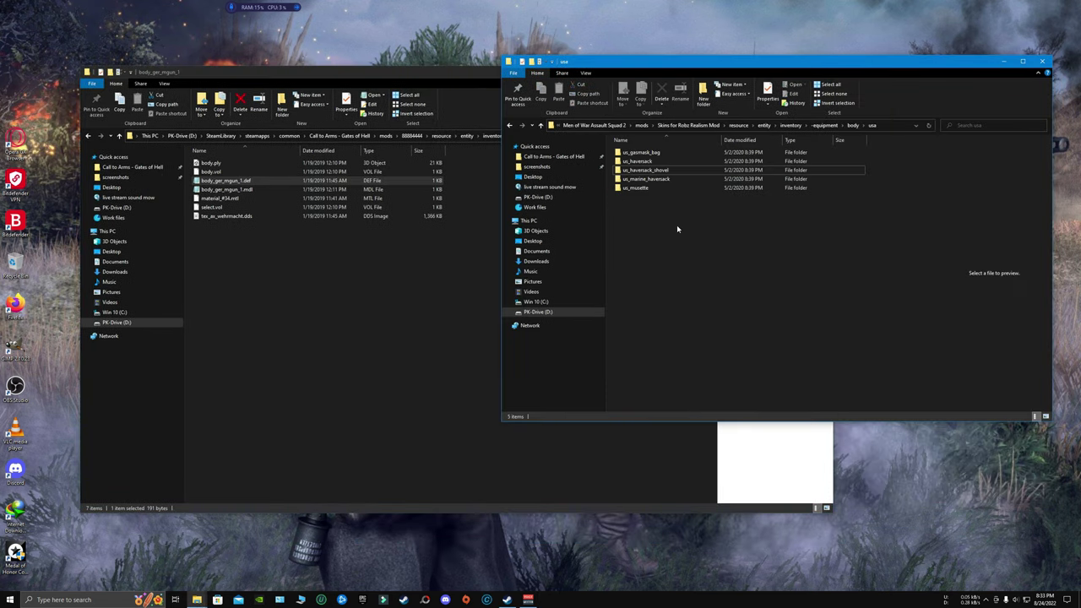
pyautogui.press('Down')
pyautogui.press('Return')
pyautogui.doubleClick(633, 165)
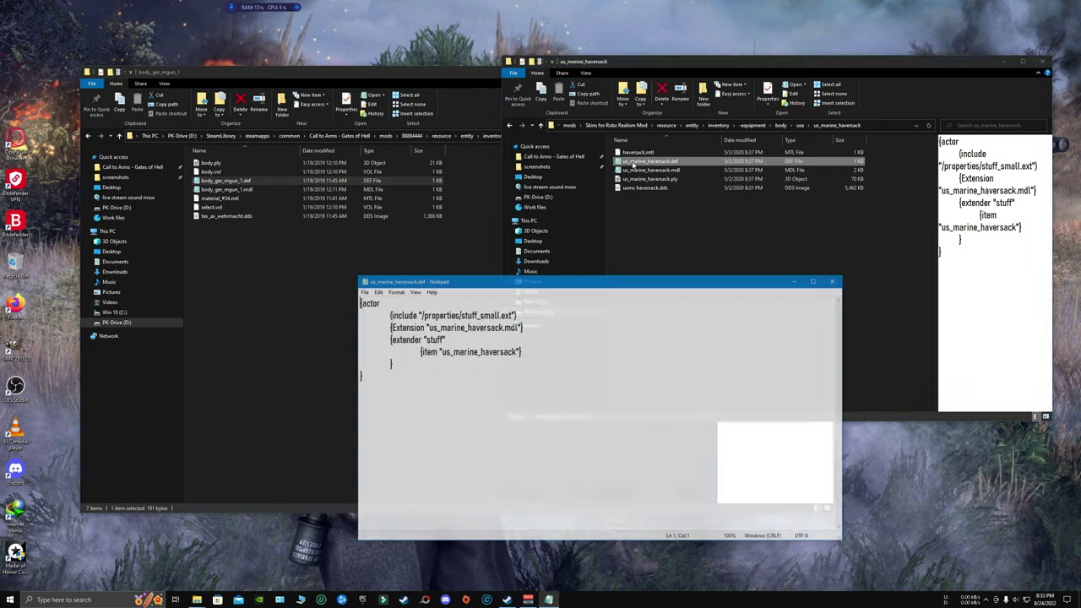
pyautogui.hotkey('shift', 'Home')
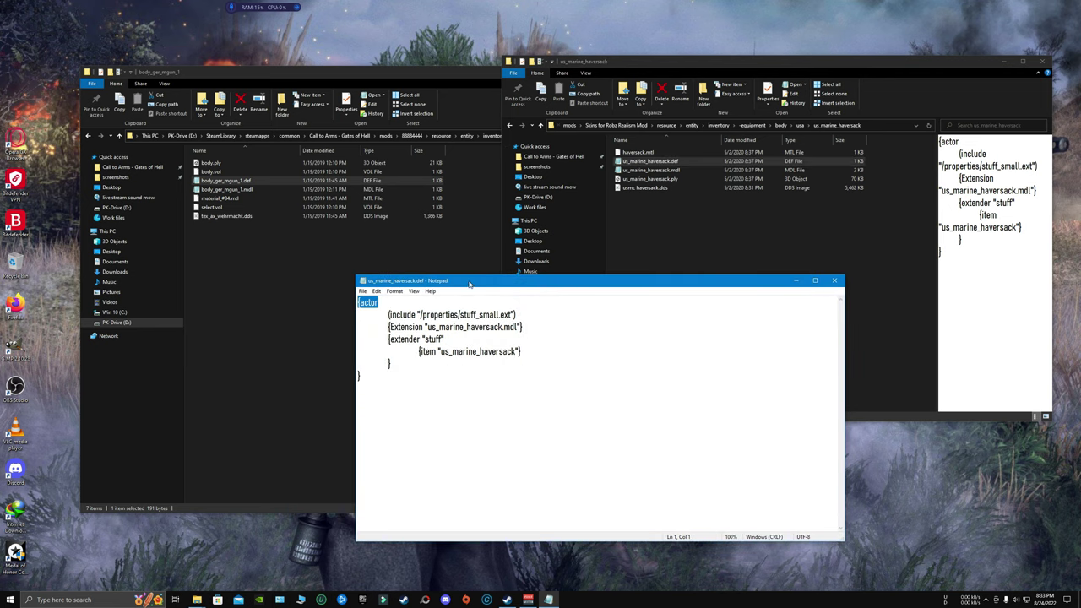
pyautogui.moveTo(467, 283); pyautogui.dragTo(627, 147)
pyautogui.click(546, 168)
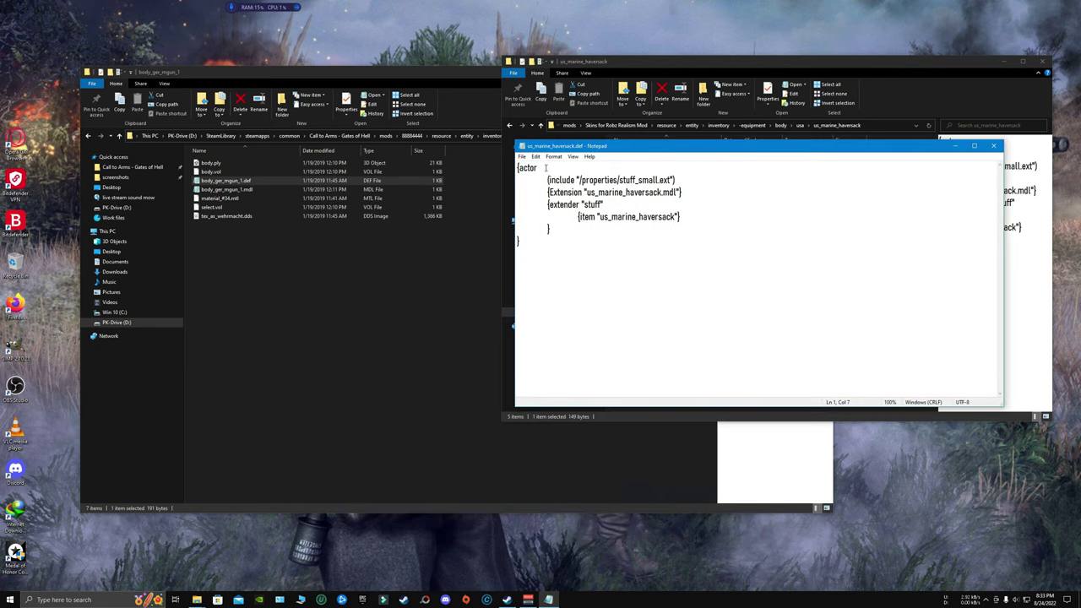
pyautogui.moveTo(546, 168); pyautogui.dragTo(496, 161)
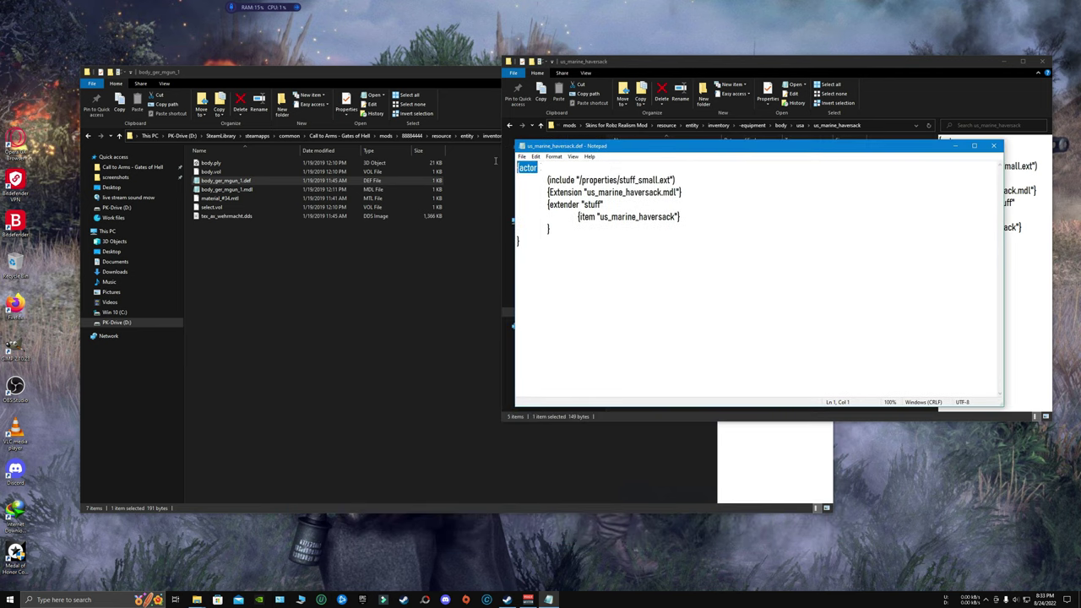
# Compare the structure of body_ger_mgun_1.def with us_marine_haversack.def, then close both files
pyautogui.doubleClick(228, 181)
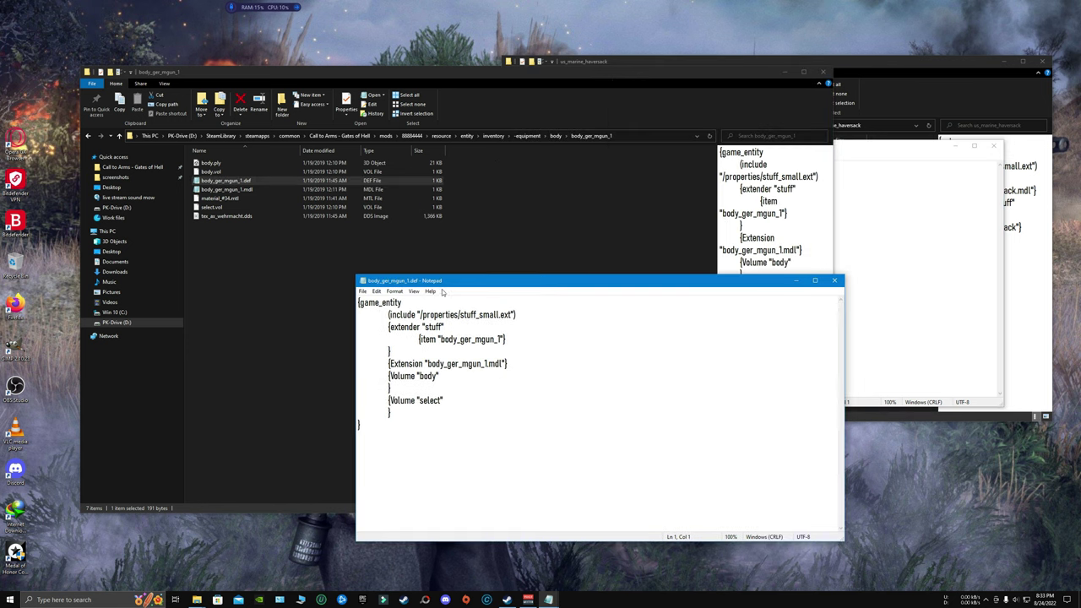
pyautogui.moveTo(441, 292); pyautogui.dragTo(326, 236)
pyautogui.click(720, 229)
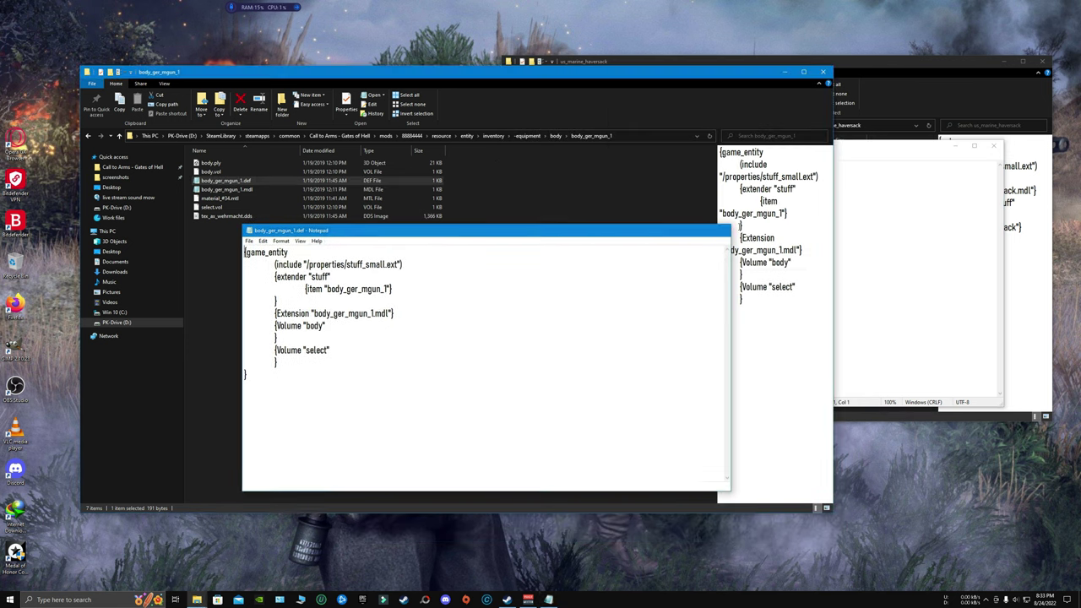
pyautogui.click(922, 168)
pyautogui.click(994, 146)
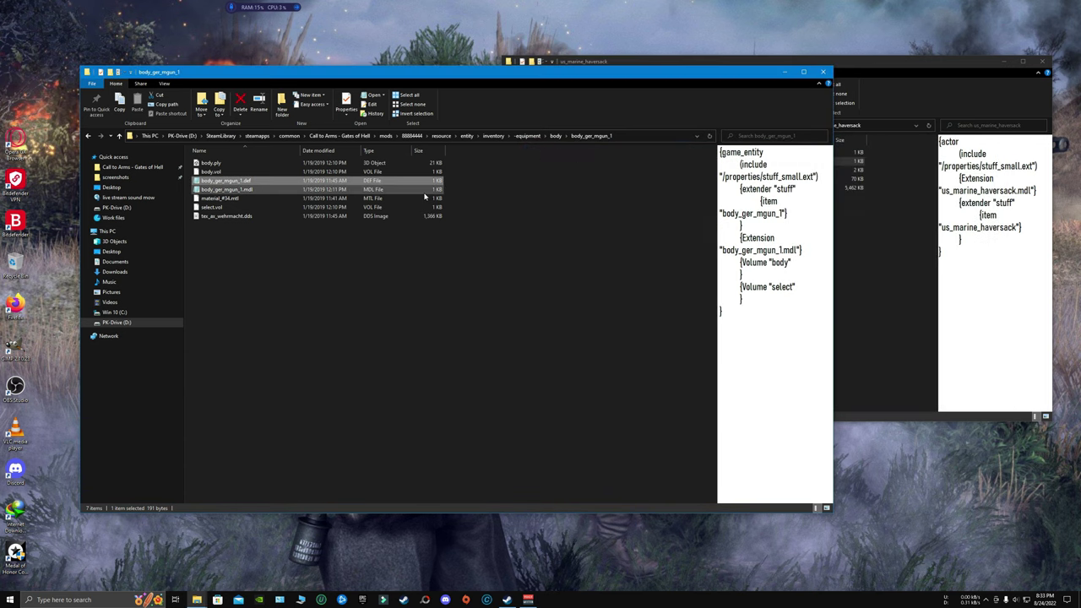
pyautogui.click(520, 283)
pyautogui.click(873, 257)
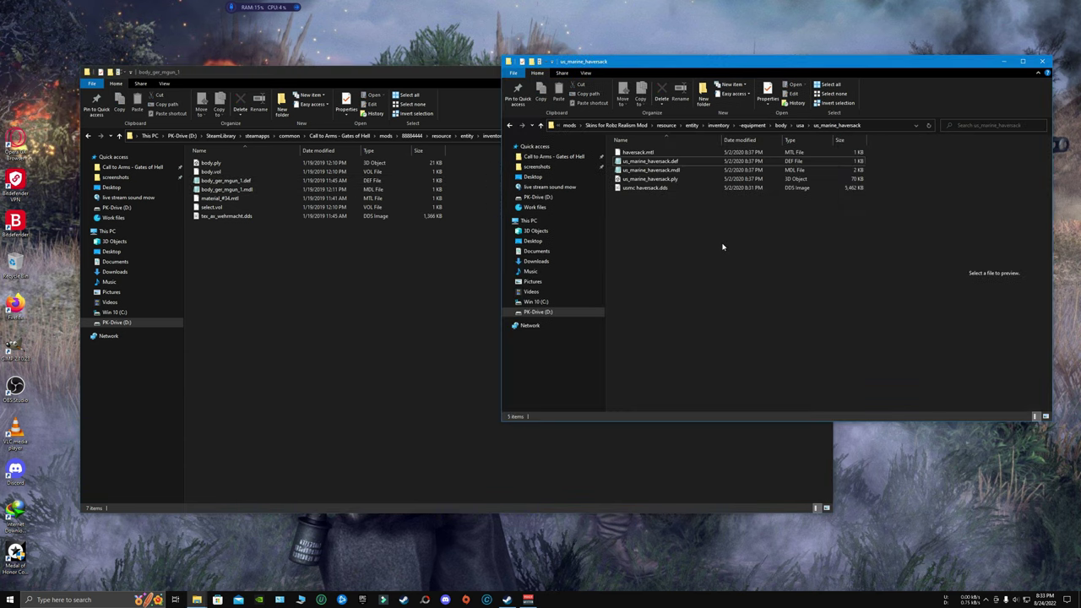
# Go from the us_marine_haversack folder to resource\set\stuff\body in the Skins for Robz Realism Mod
pyautogui.hotkey('alt', 'Up')
pyautogui.hotkey('alt', 'Up')
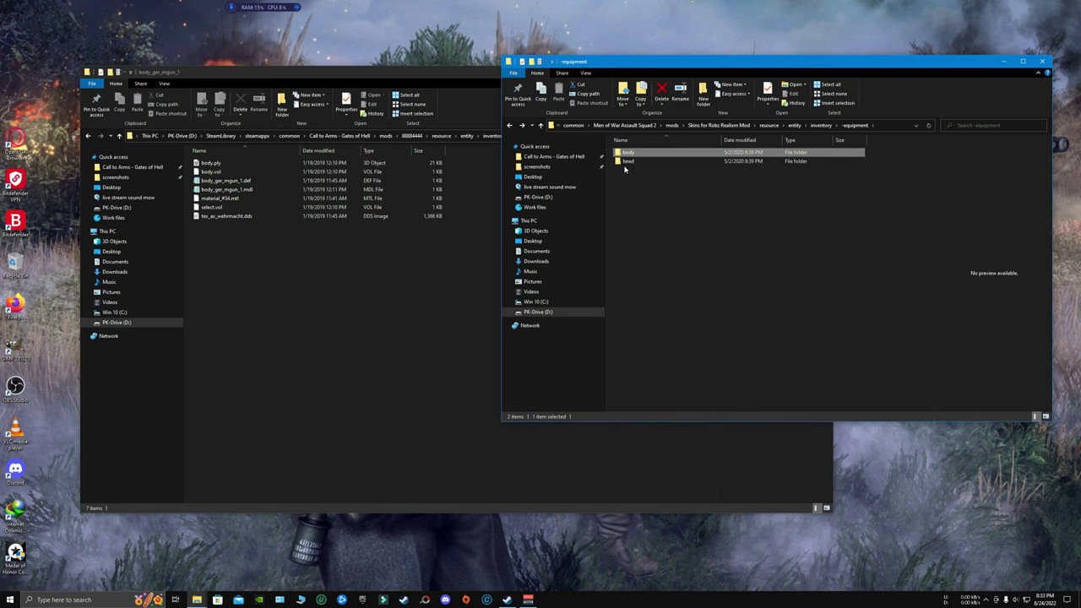
pyautogui.hotkey('alt', 'Up')
pyautogui.hotkey('alt', 'Up')
pyautogui.hotkey('alt', 'Up')
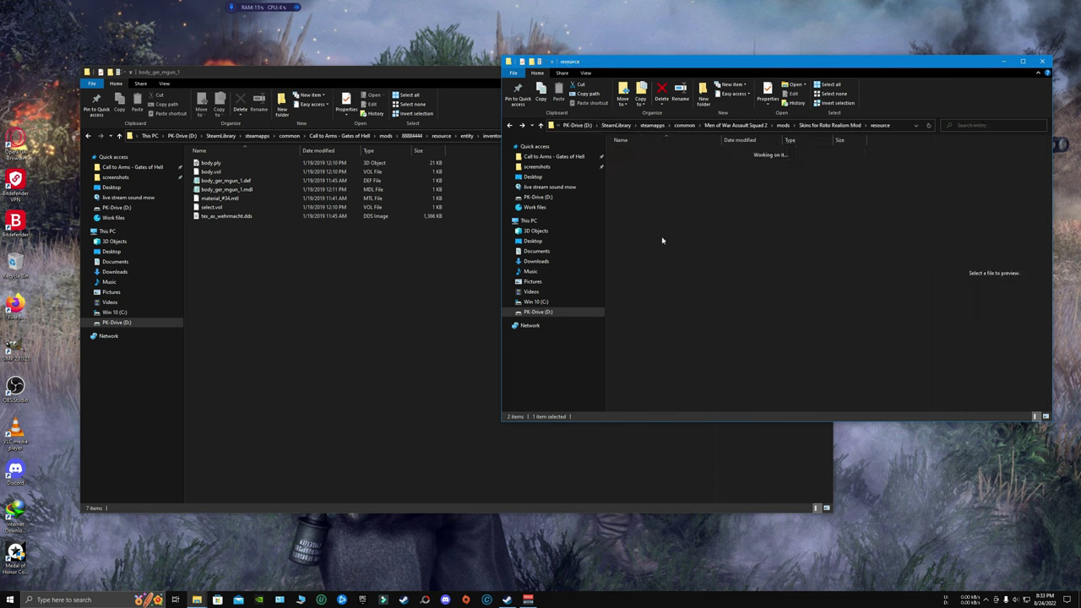
pyautogui.doubleClick(626, 160)
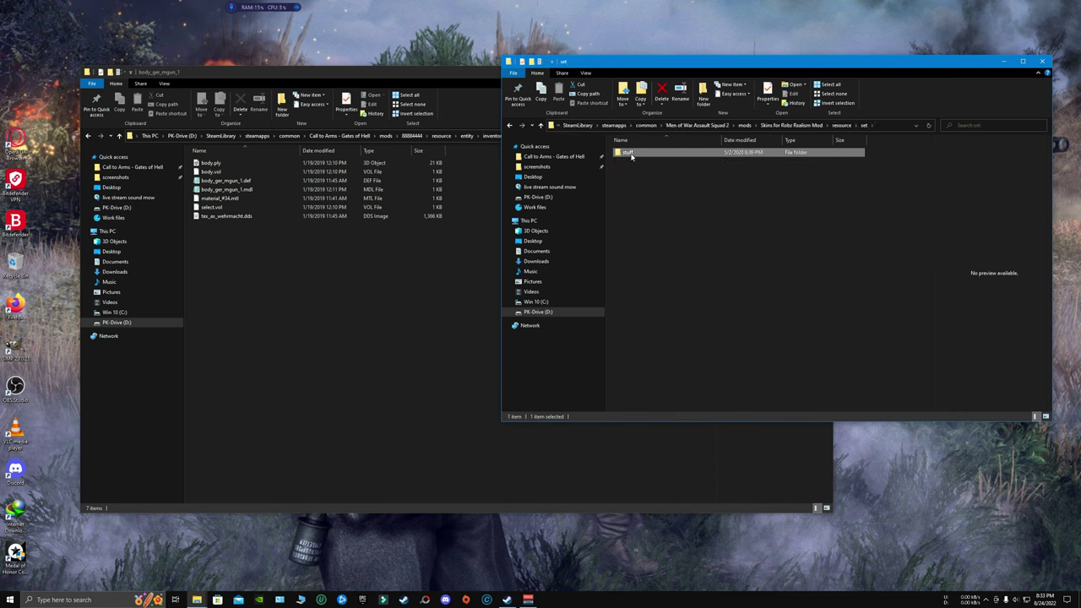
pyautogui.doubleClick(625, 153)
pyautogui.doubleClick(627, 153)
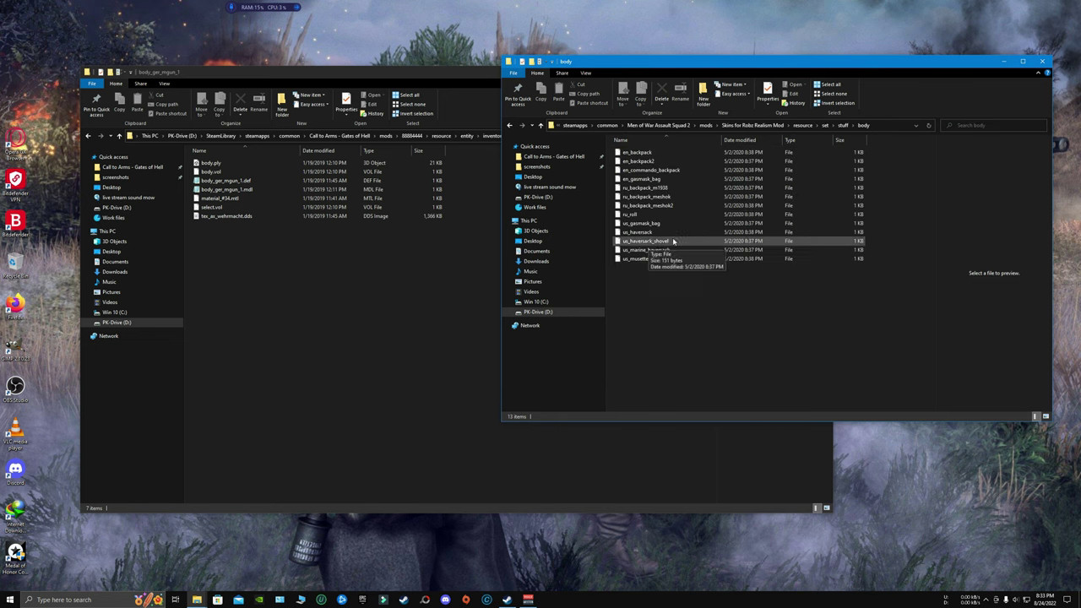
# Copy the us_haversack_shovel file from the Assault Squad 2 mod's set\stuff\body folder
pyautogui.rightClick(646, 243)
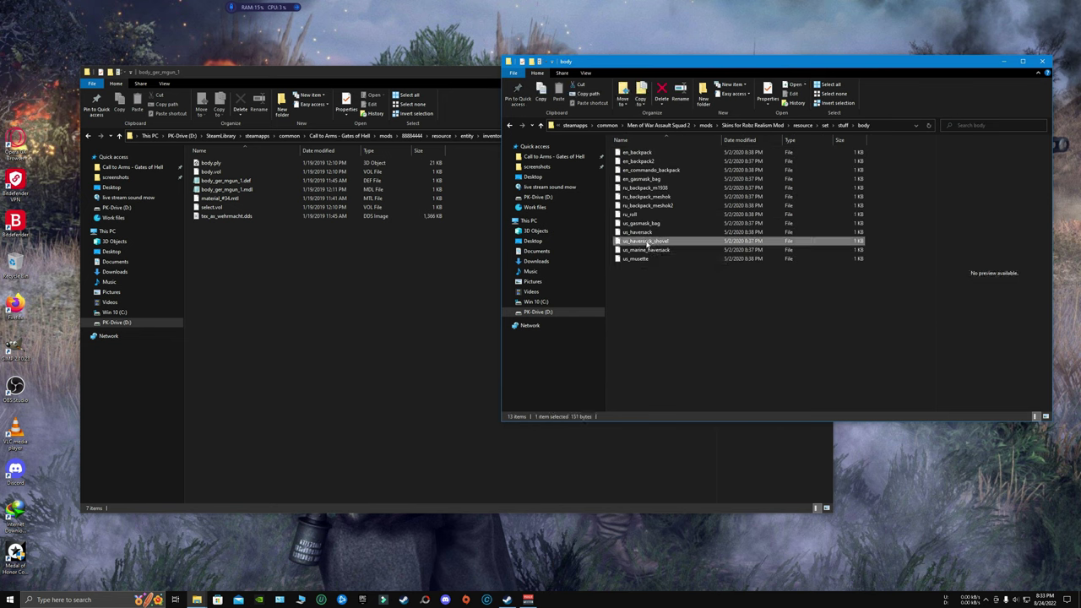
pyautogui.click(667, 370)
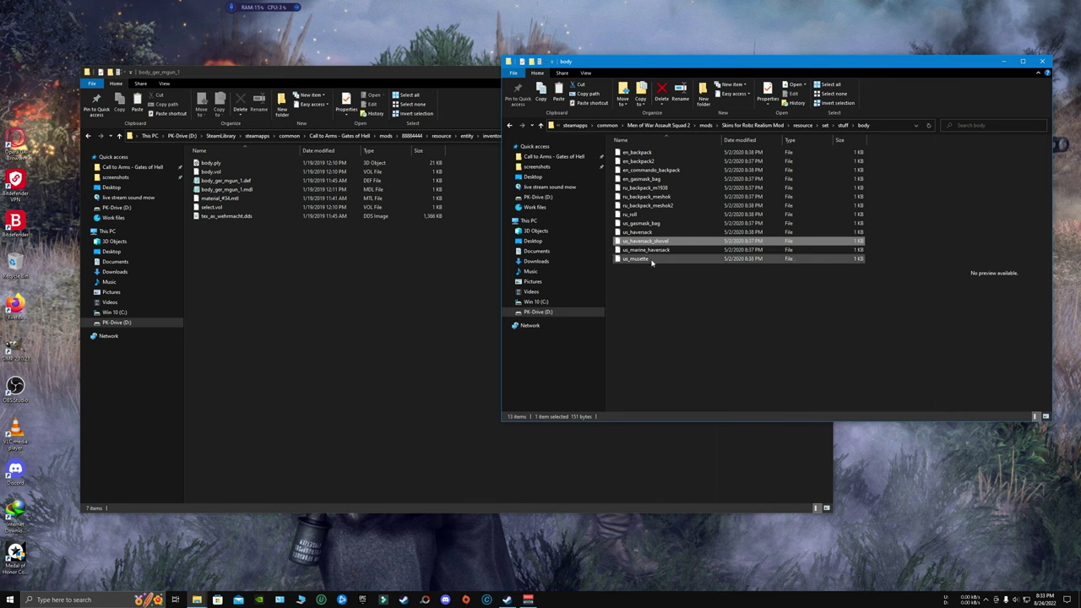
pyautogui.rightClick(649, 243)
pyautogui.click(671, 370)
# Go from the body_ger_mgun_1 folder to the resource\set folder of the Gates of Hell mod 88884444
pyautogui.click(352, 334)
pyautogui.hotkey('alt', 'Left')
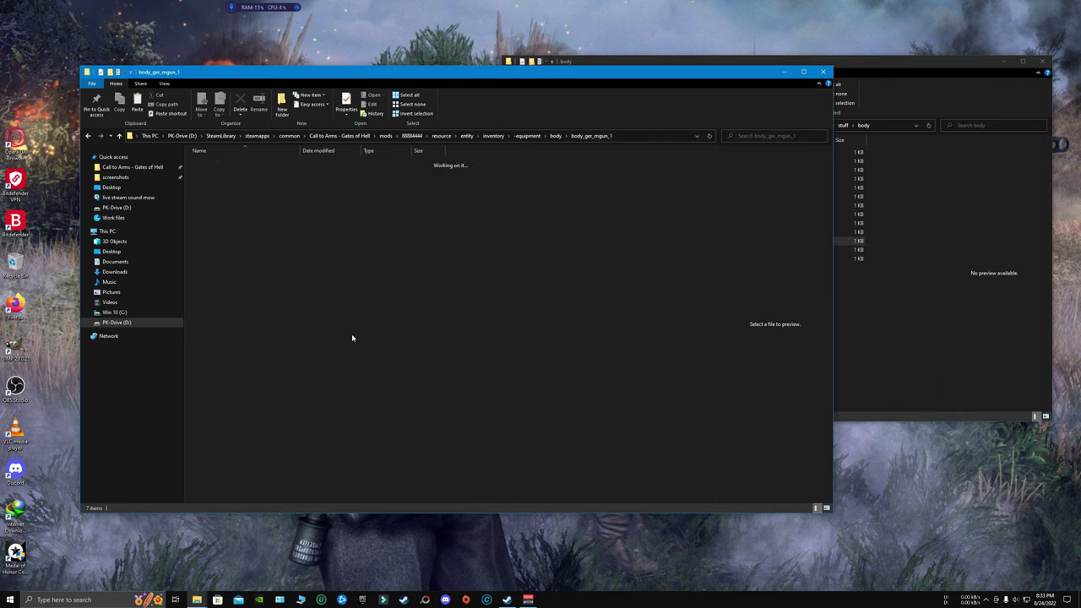
pyautogui.hotkey('alt', 'Up')
pyautogui.hotkey('alt', 'Up')
pyautogui.hotkey('alt', 'Up')
pyautogui.hotkey('alt', 'Up')
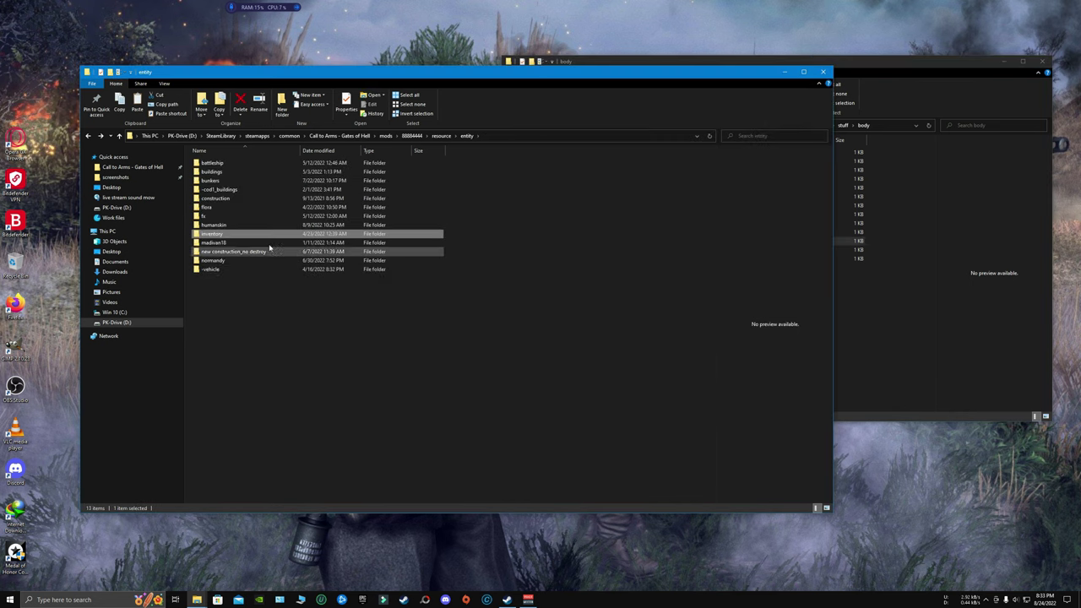
pyautogui.doubleClick(206, 189)
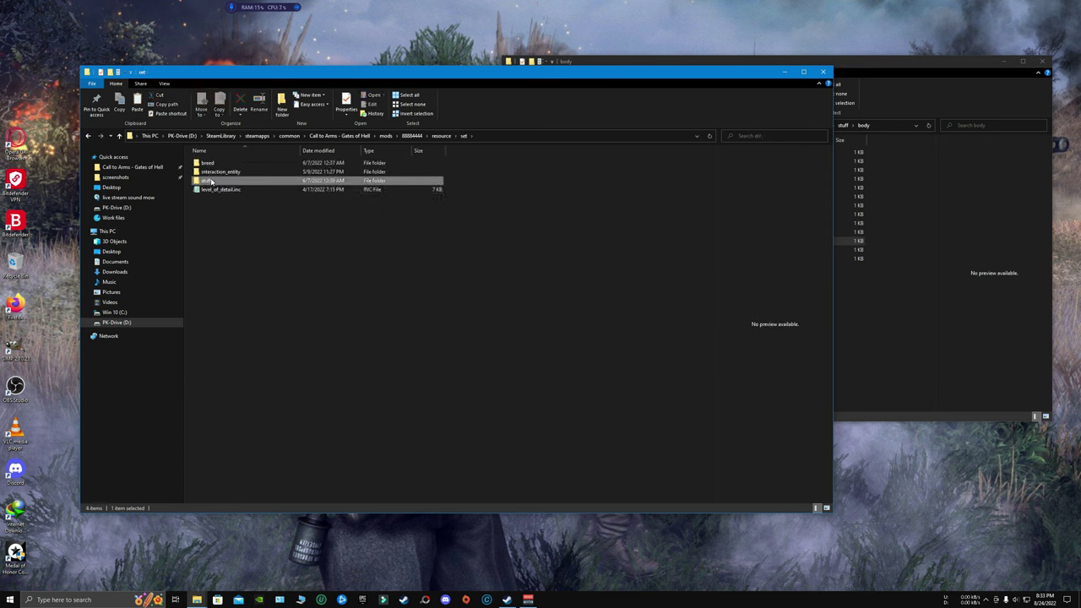
pyautogui.click(221, 190)
pyautogui.click(234, 228)
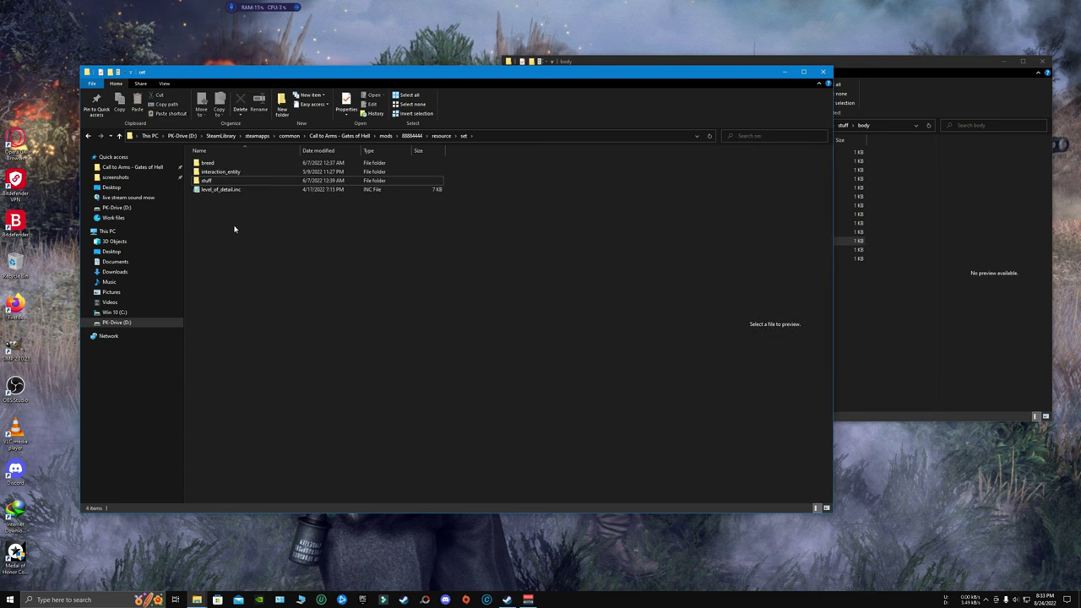
# Paste the us_haversack_shovel file into the stuff\body subfolder of the Gates of Hell mod's set folder
pyautogui.click(202, 181)
pyautogui.doubleClick(203, 181)
pyautogui.press('Down')
pyautogui.press('Down')
pyautogui.press('Up')
pyautogui.press('Up')
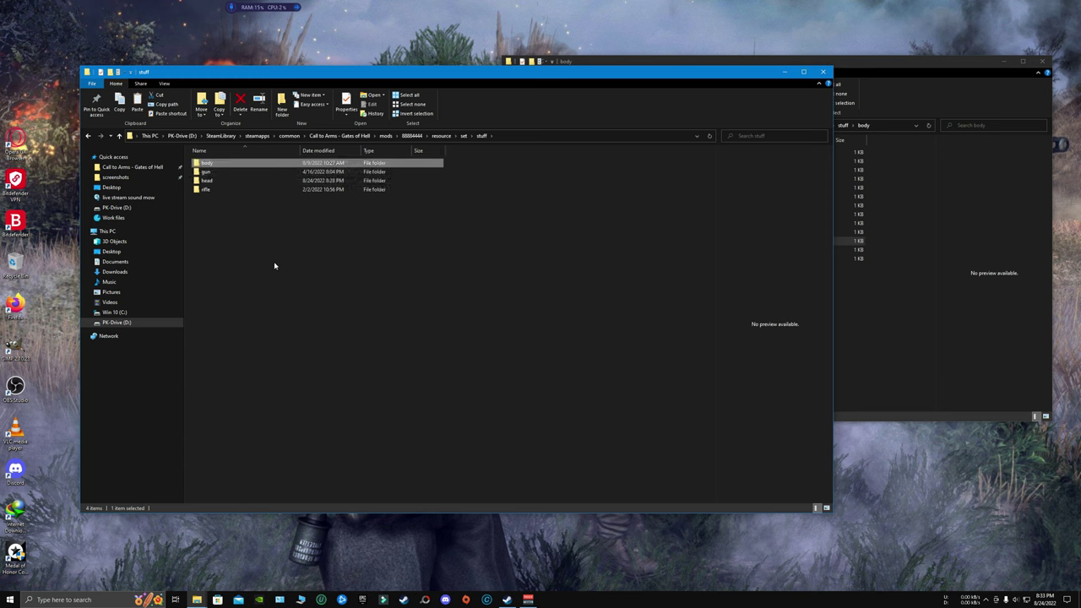
pyautogui.press('Return')
pyautogui.rightClick(239, 324)
pyautogui.click(258, 380)
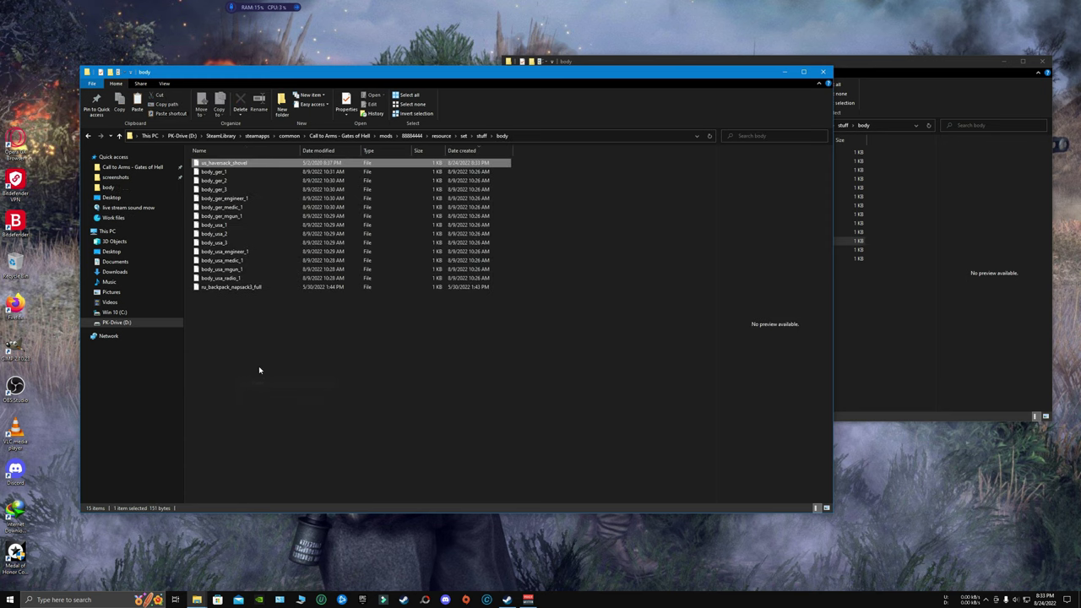
pyautogui.moveTo(259, 363); pyautogui.dragTo(291, 331)
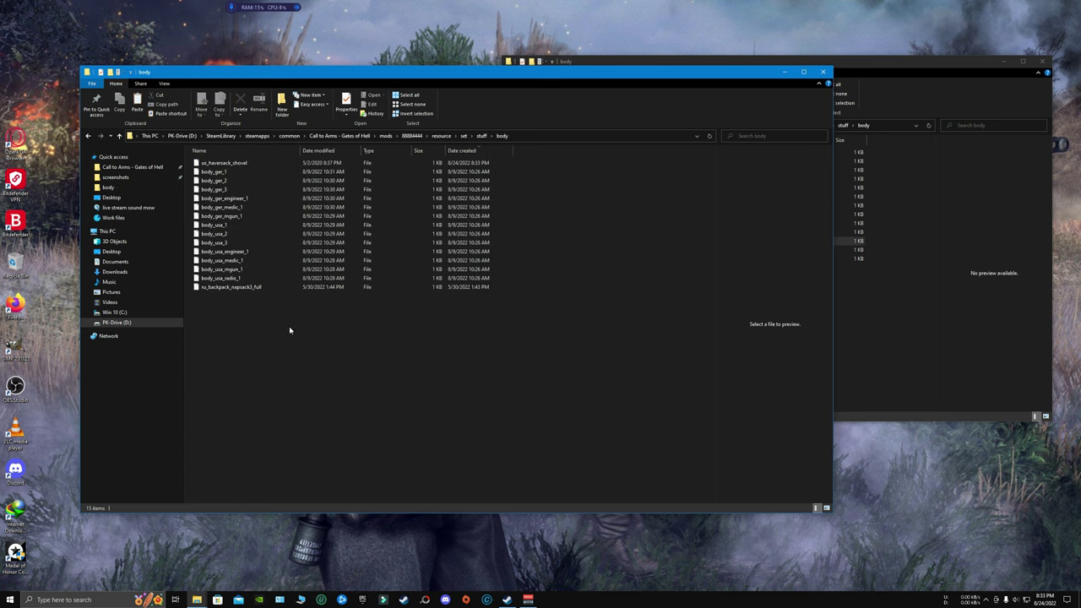
# Open the pasted us_haversack_shovel and the existing body_ger_1 file in Notepad and place them side by side for comparison
pyautogui.doubleClick(224, 162)
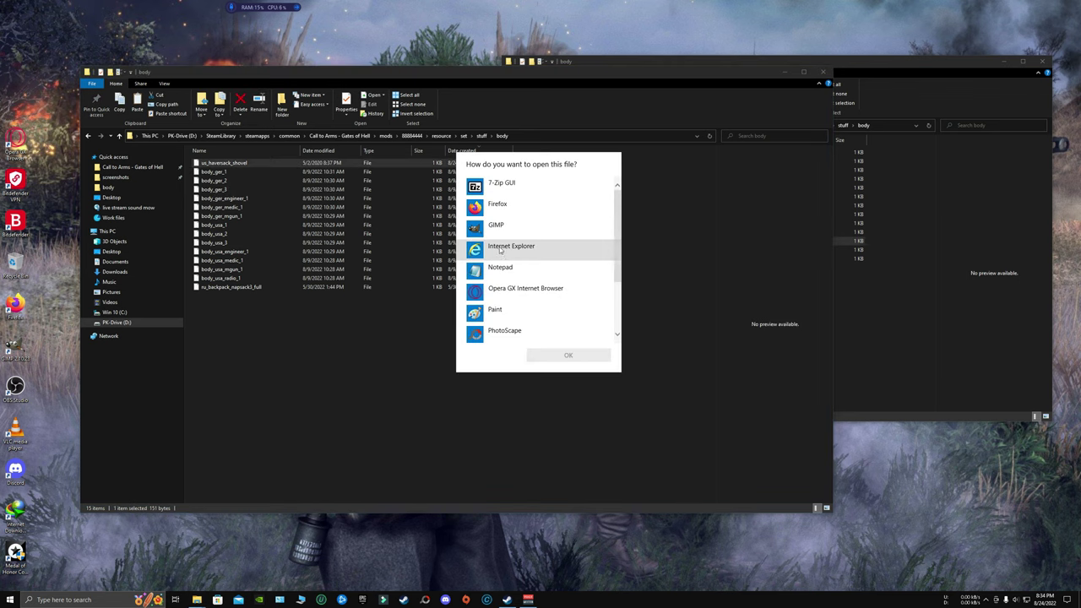
pyautogui.doubleClick(499, 267)
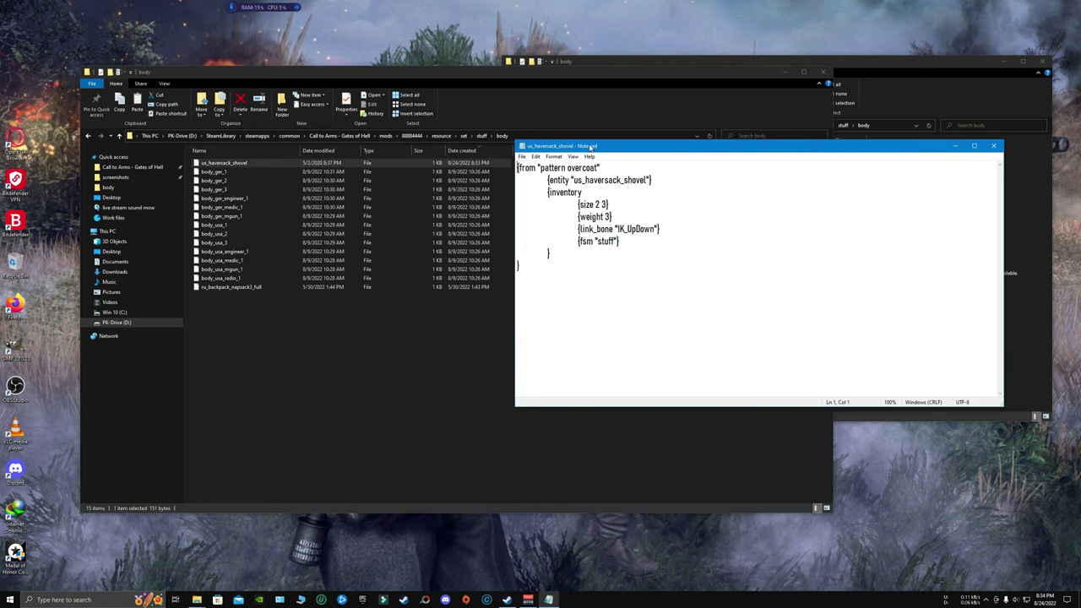
pyautogui.moveTo(591, 146); pyautogui.dragTo(612, 101)
pyautogui.click(232, 173)
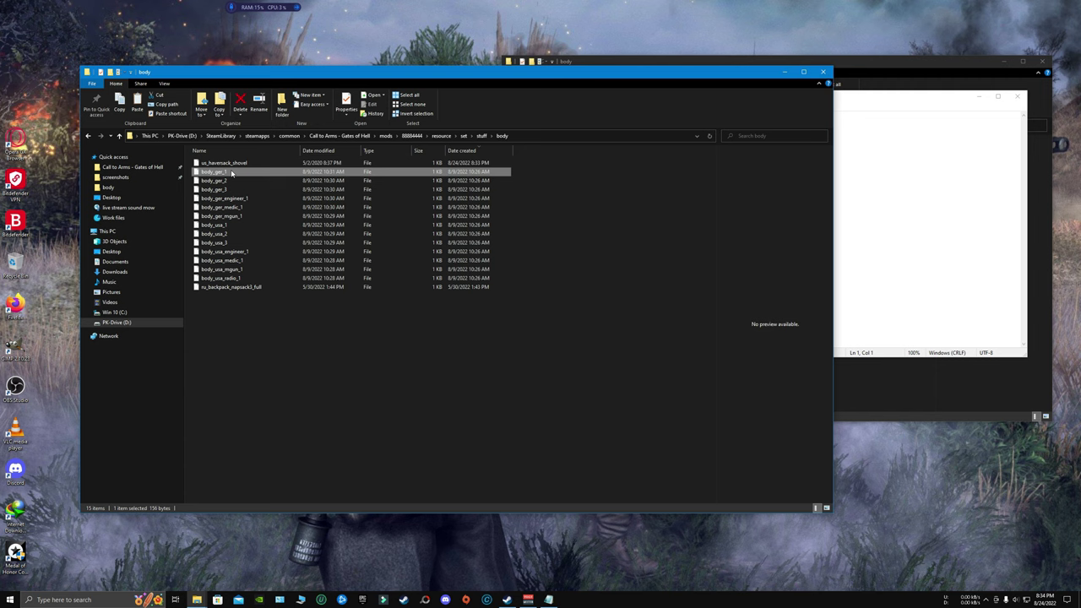
pyautogui.doubleClick(232, 173)
pyautogui.doubleClick(536, 268)
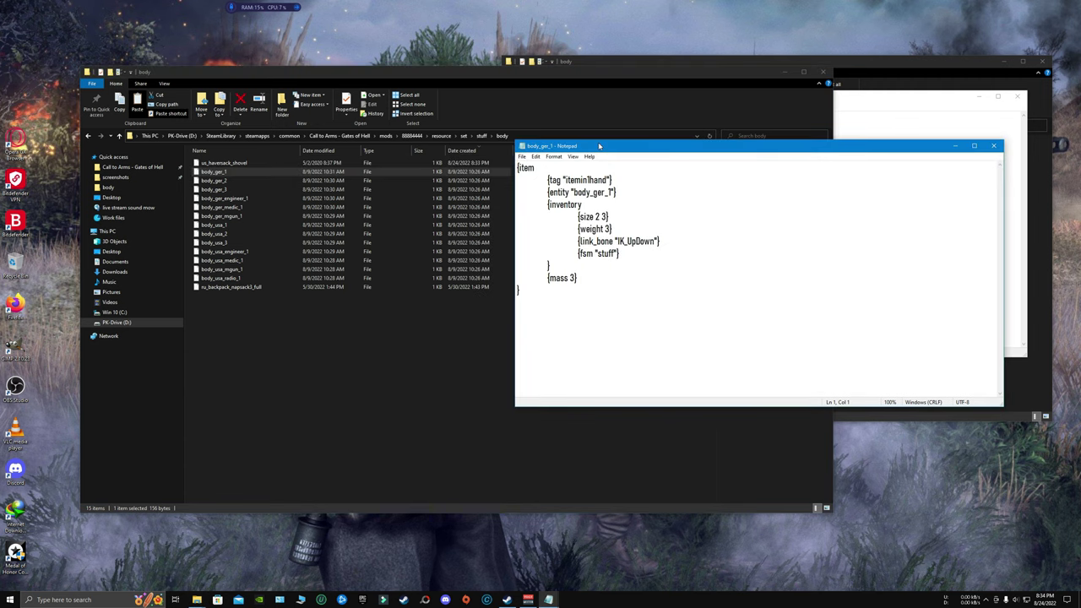
pyautogui.moveTo(600, 146); pyautogui.dragTo(277, 93)
pyautogui.click(884, 101)
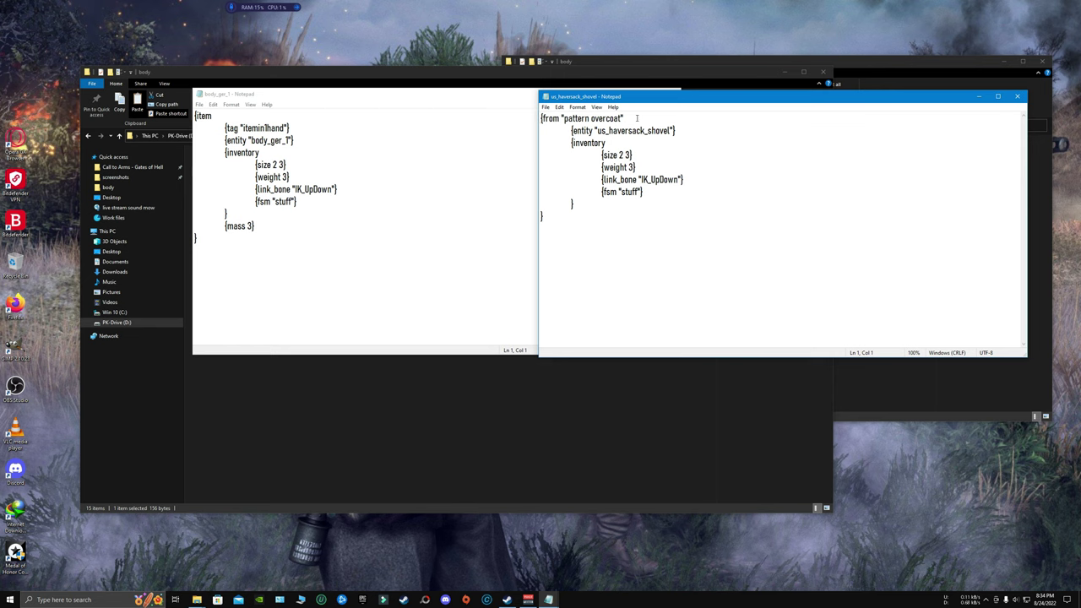
# Replace the whole content of us_haversack_shovel with the {item definition copied from body_ger_1
pyautogui.click(207, 238)
pyautogui.moveTo(207, 238); pyautogui.dragTo(182, 113)
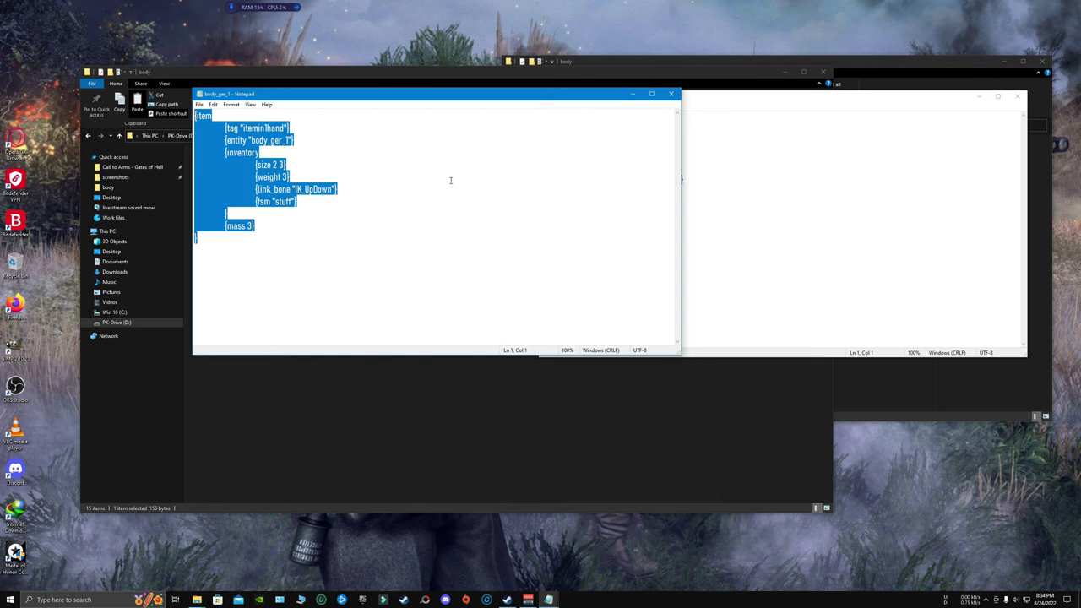
pyautogui.click(714, 171)
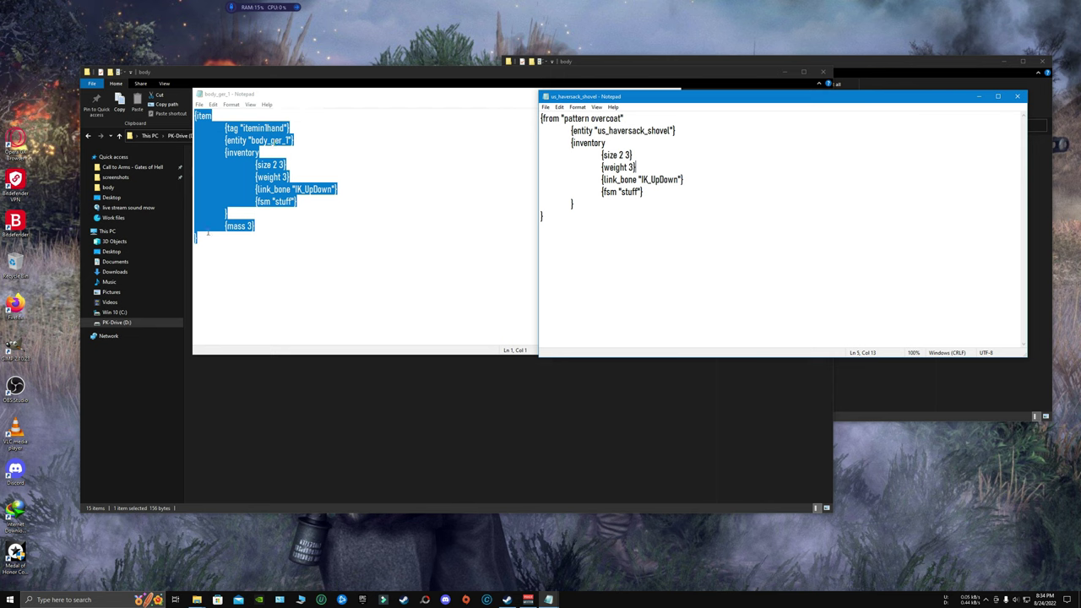
pyautogui.moveTo(207, 238); pyautogui.dragTo(175, 107)
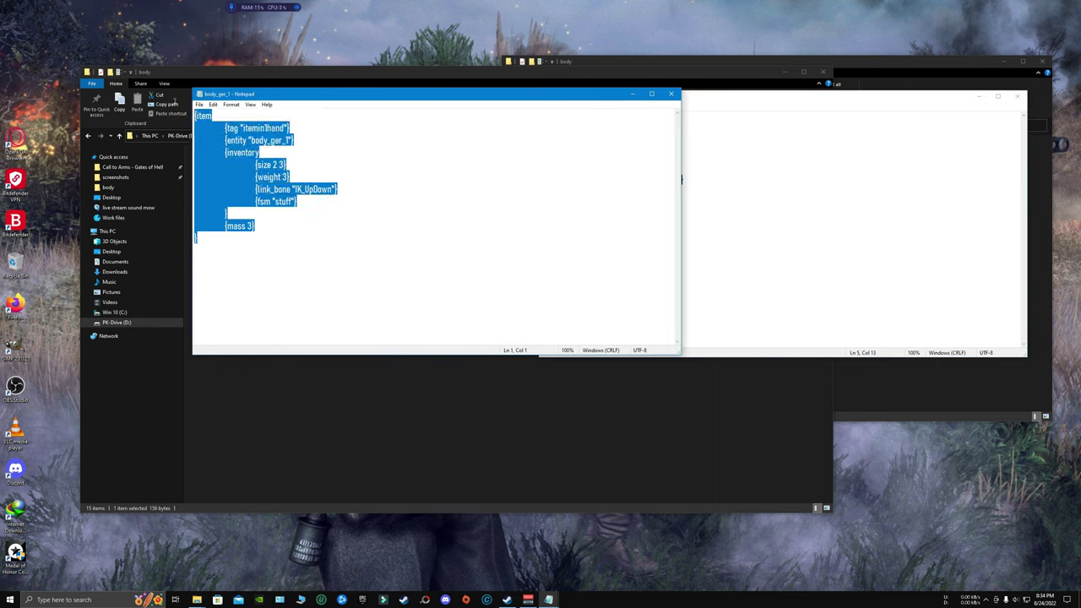
pyautogui.click(739, 212)
pyautogui.moveTo(553, 217); pyautogui.dragTo(516, 120)
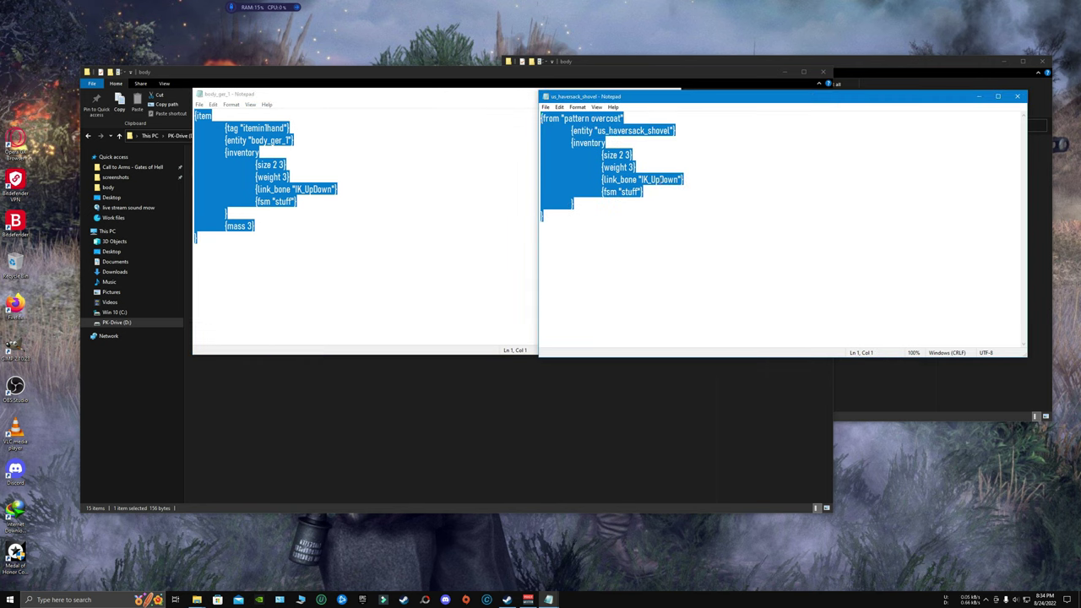
pyautogui.hotkey('ctrl', 'v')
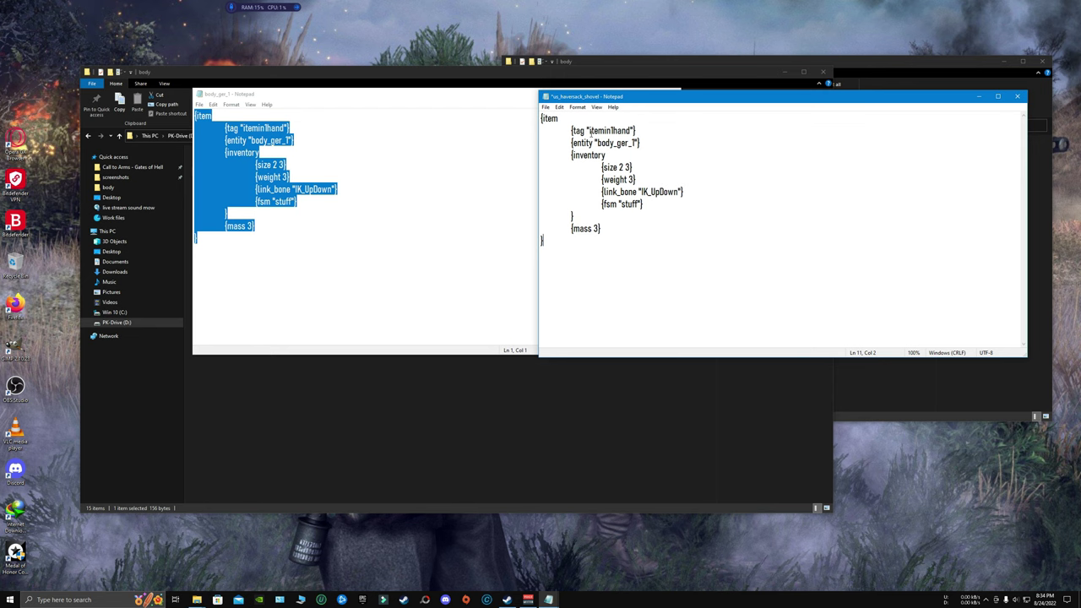
# Close body_ger_1 and change the entity name in us_haversack_shovel to "us_haversack_shovel", leaving the inventory and mass lines as pasted
pyautogui.moveTo(596, 142); pyautogui.dragTo(634, 143)
pyautogui.click(494, 101)
pyautogui.click(673, 96)
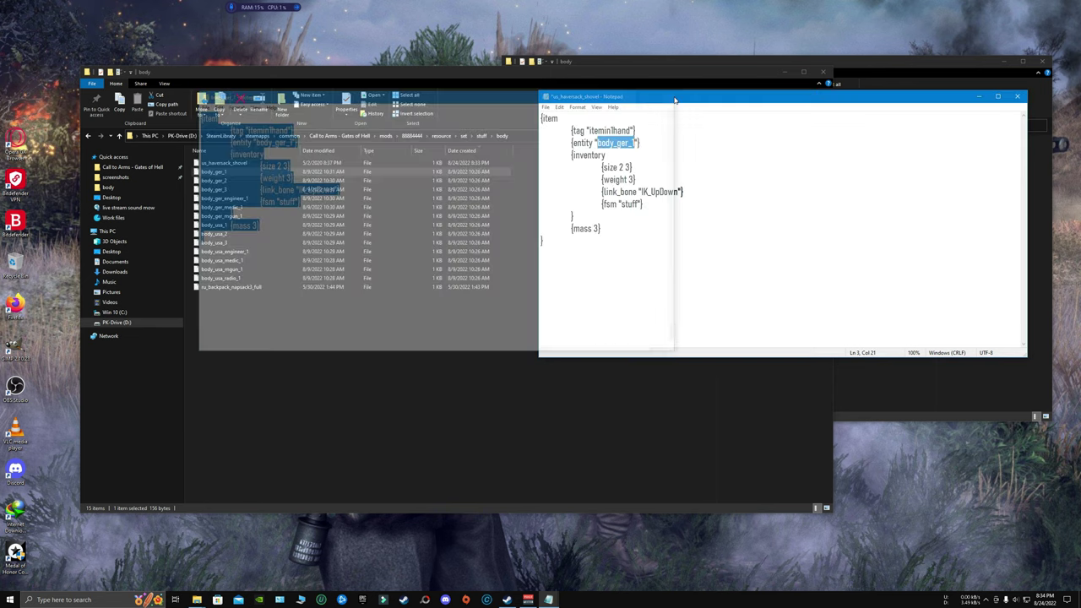
pyautogui.moveTo(654, 102); pyautogui.dragTo(650, 121)
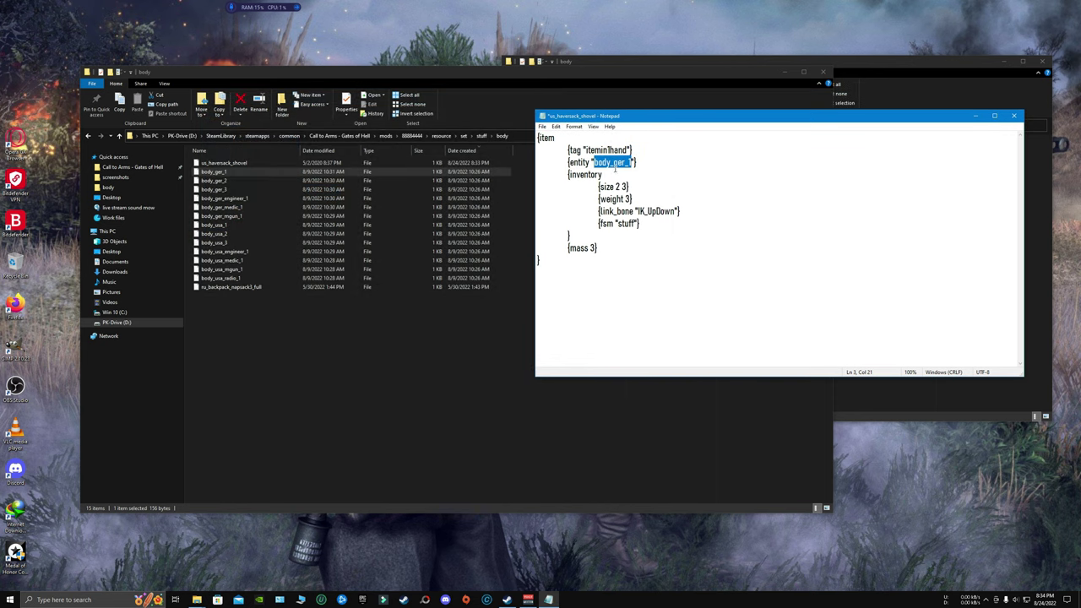
pyautogui.write('us')
pyautogui.write('_haversac')
pyautogui.write('k_s')
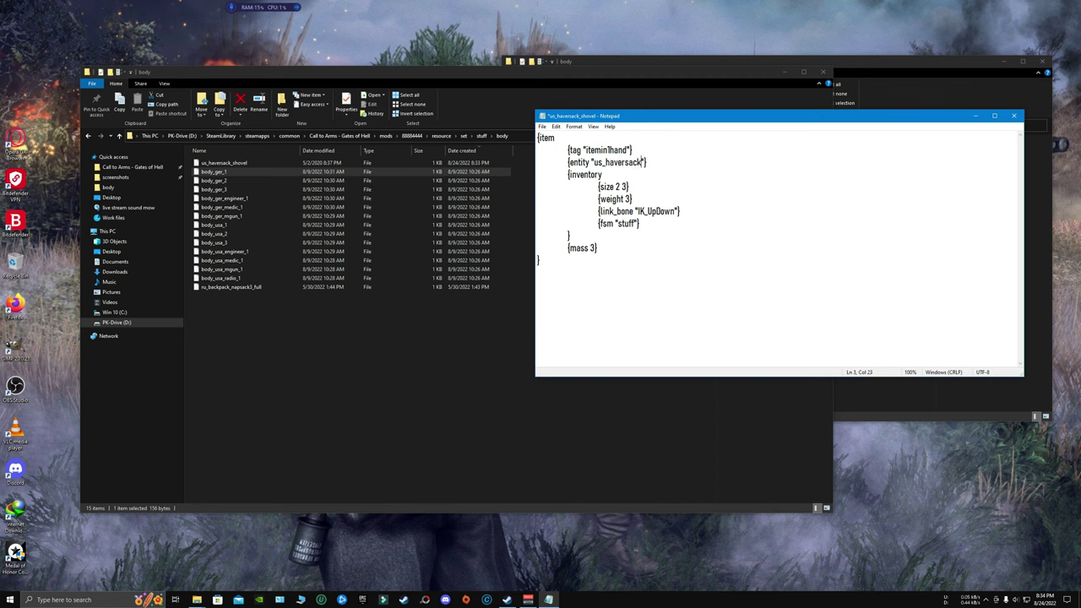
pyautogui.write('hovel')
pyautogui.moveTo(559, 264); pyautogui.dragTo(510, 171)
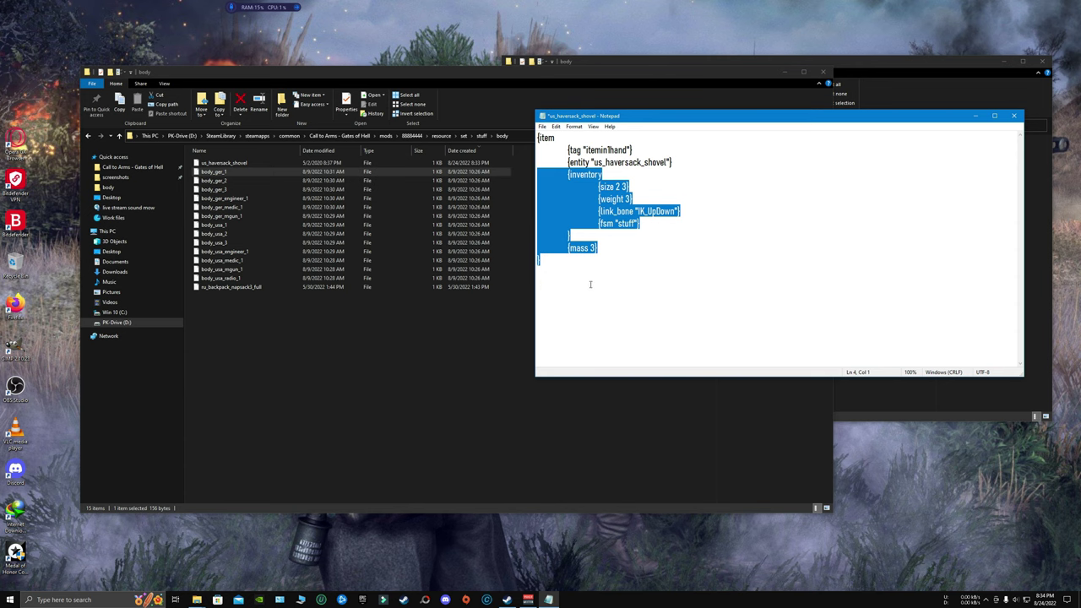
pyautogui.click(550, 271)
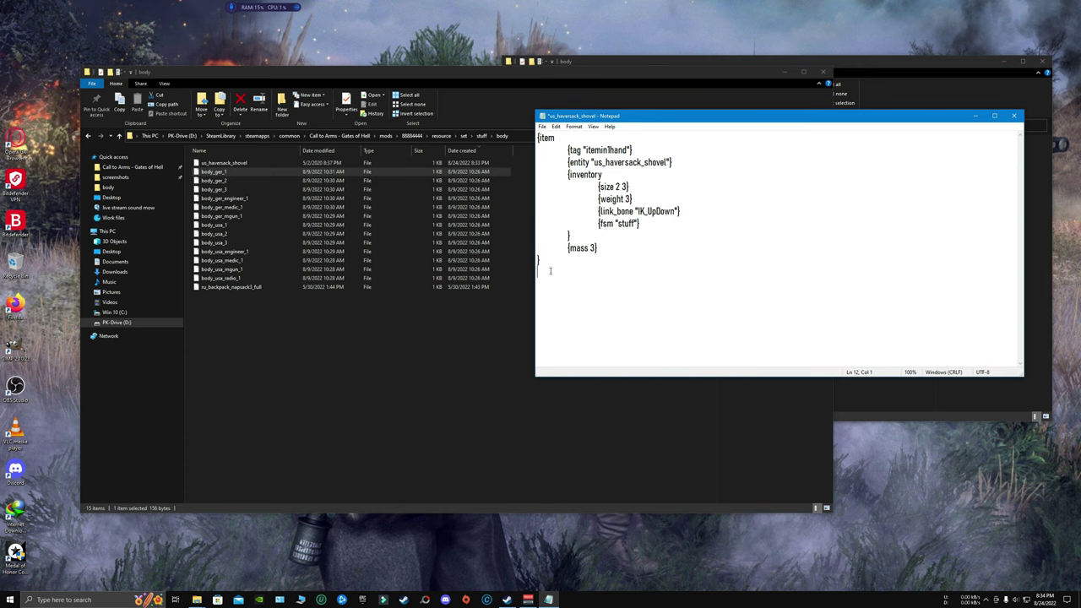
# Open body_usa_1 in Notepad, move its window nearer us_haversack_shovel, and highlight its complete {item definition
pyautogui.doubleClick(230, 224)
pyautogui.doubleClick(465, 267)
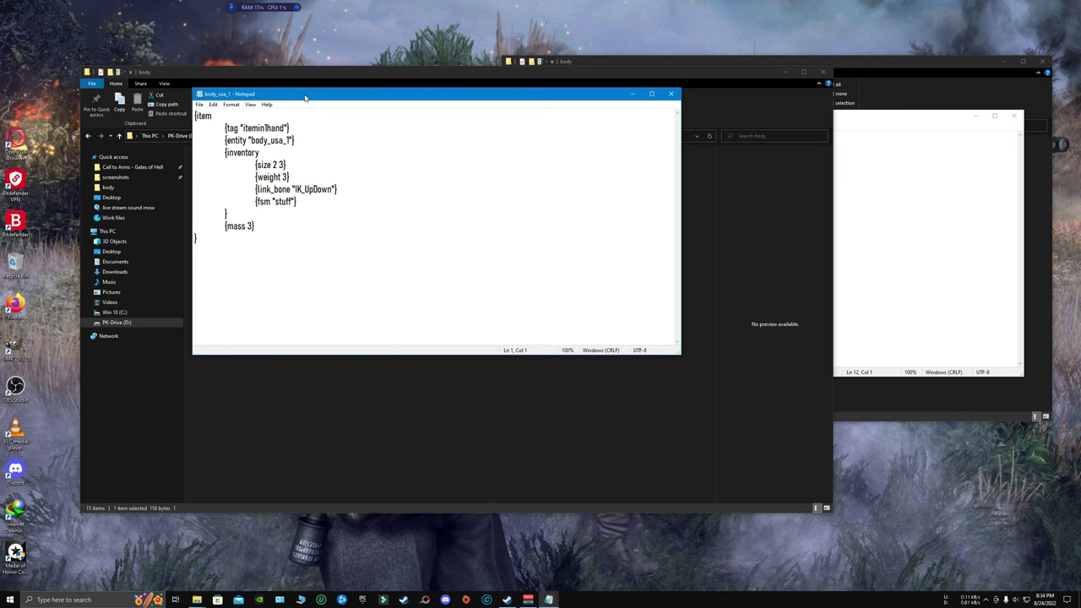
pyautogui.moveTo(305, 96); pyautogui.dragTo(489, 119)
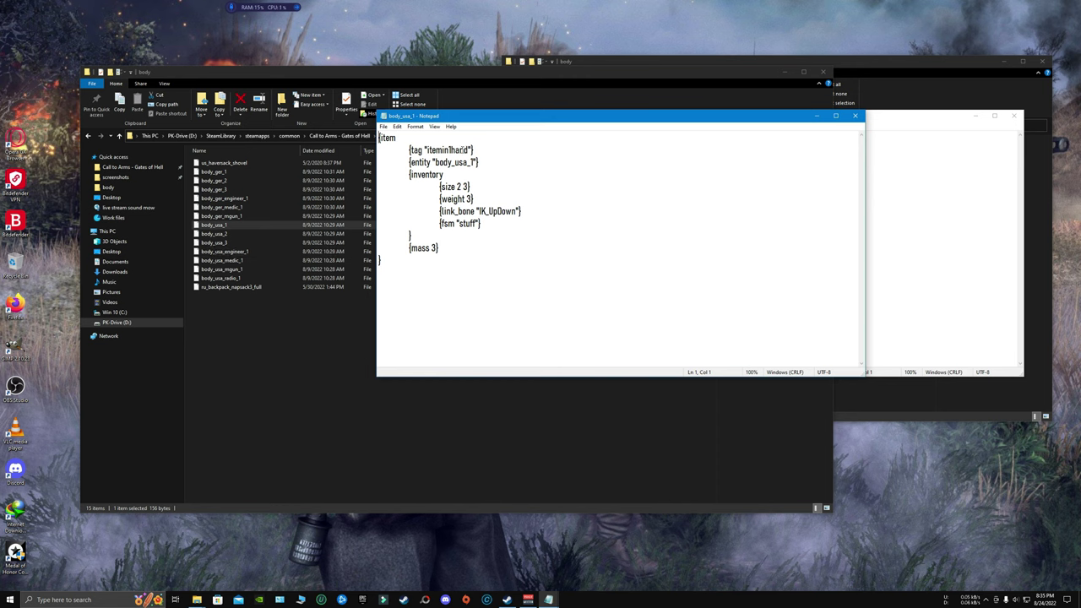
pyautogui.moveTo(382, 262); pyautogui.dragTo(339, 127)
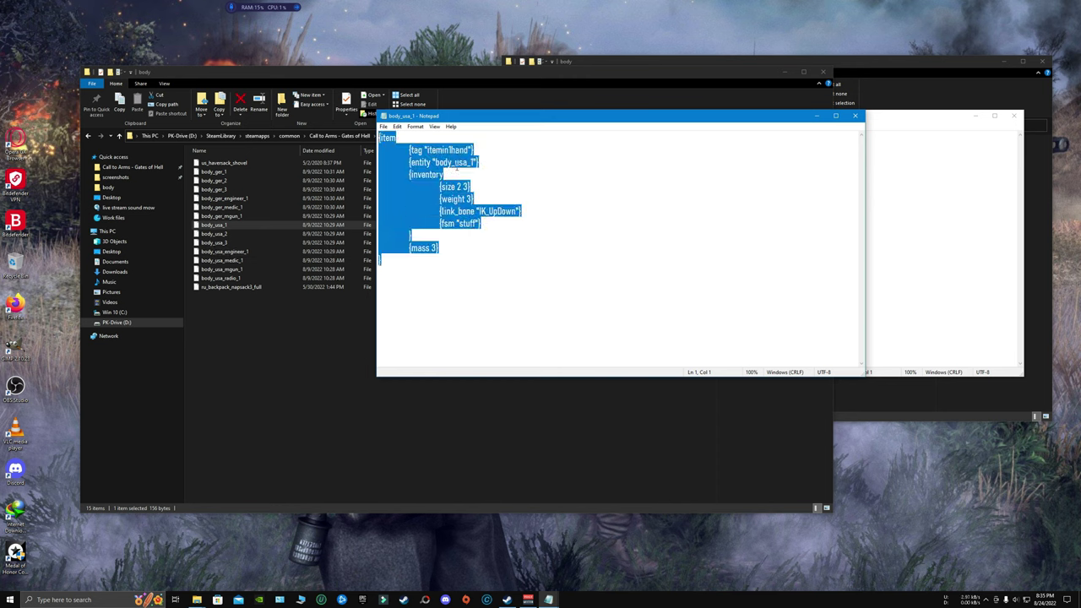
# Check the entity name in body_usa_1, close that file, and compare it with the entity name in us_haversack_shovel
pyautogui.click(476, 161)
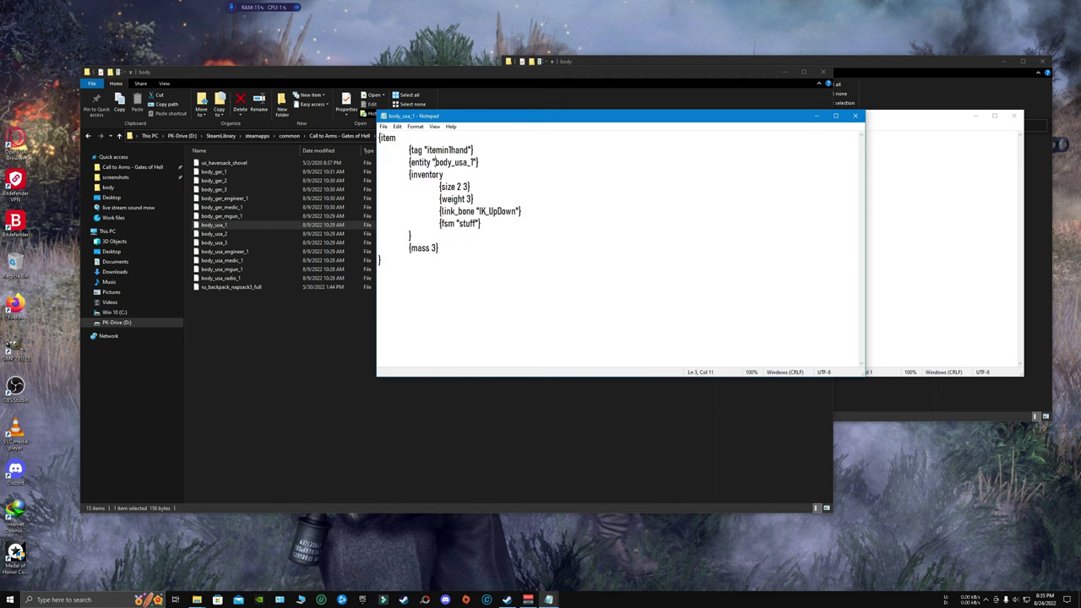
pyautogui.moveTo(434, 162); pyautogui.dragTo(475, 162)
pyautogui.click(854, 116)
pyautogui.click(886, 120)
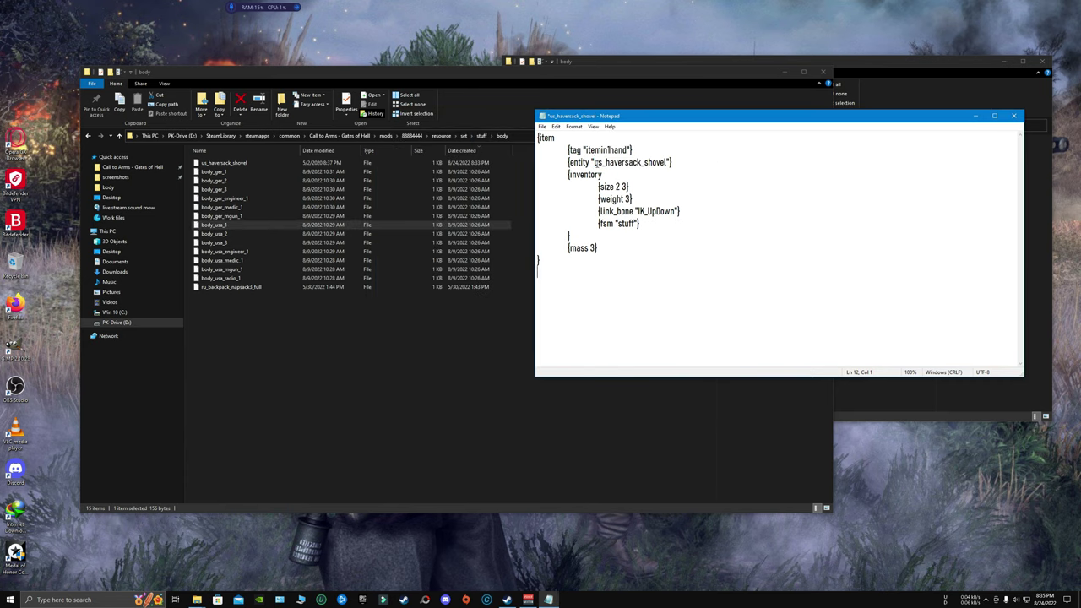
pyautogui.moveTo(593, 162); pyautogui.dragTo(669, 161)
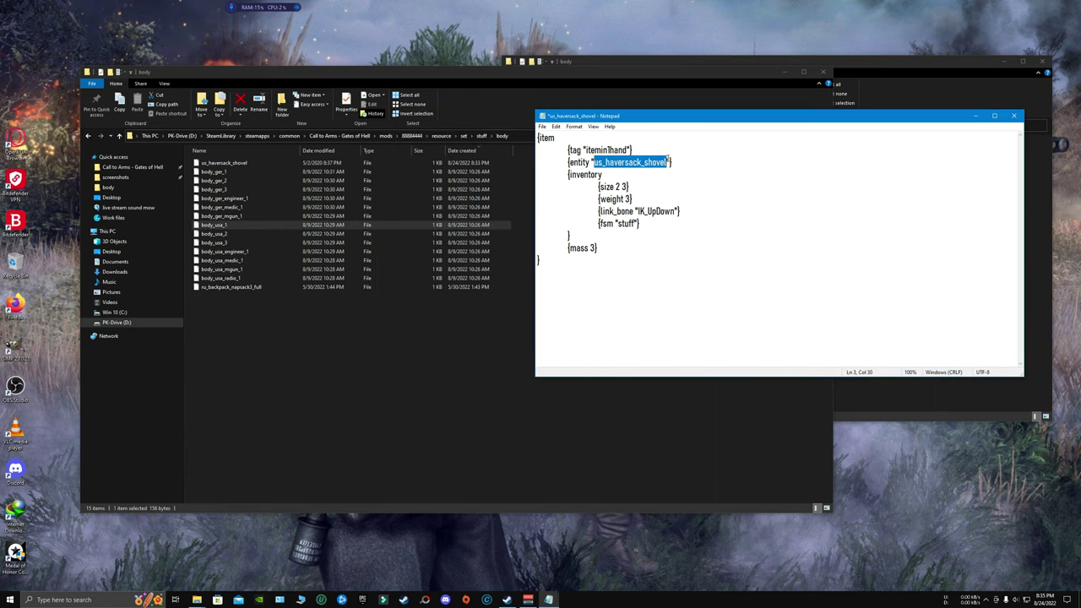
# Close the edited us_haversack_shovel file and both body folder windows, and return to the desktop
pyautogui.click(221, 164)
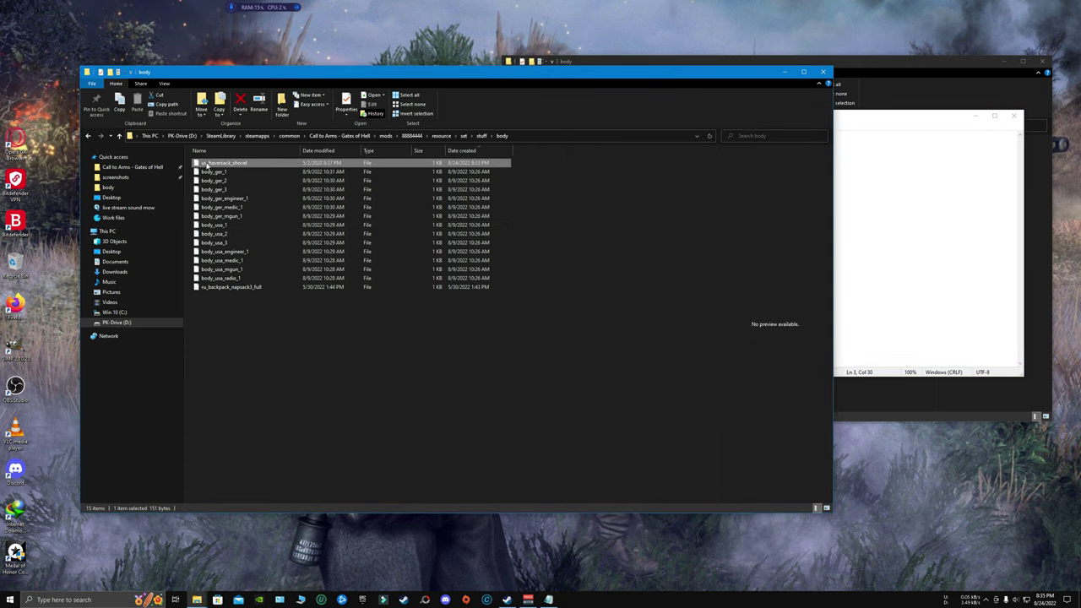
pyautogui.click(974, 135)
pyautogui.click(1013, 116)
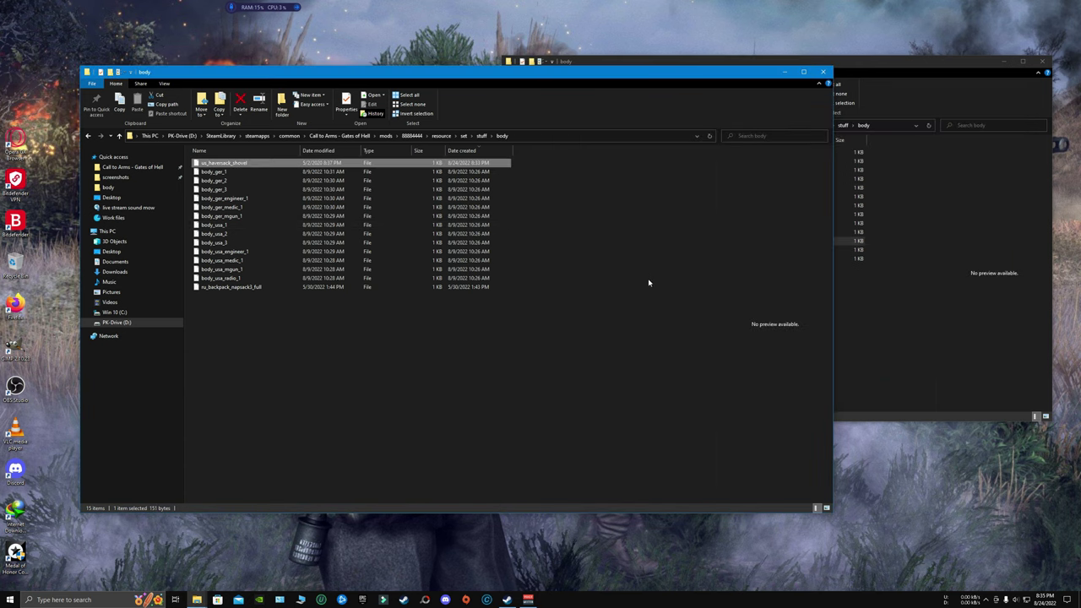
pyautogui.click(823, 71)
pyautogui.moveTo(896, 70); pyautogui.dragTo(684, 90)
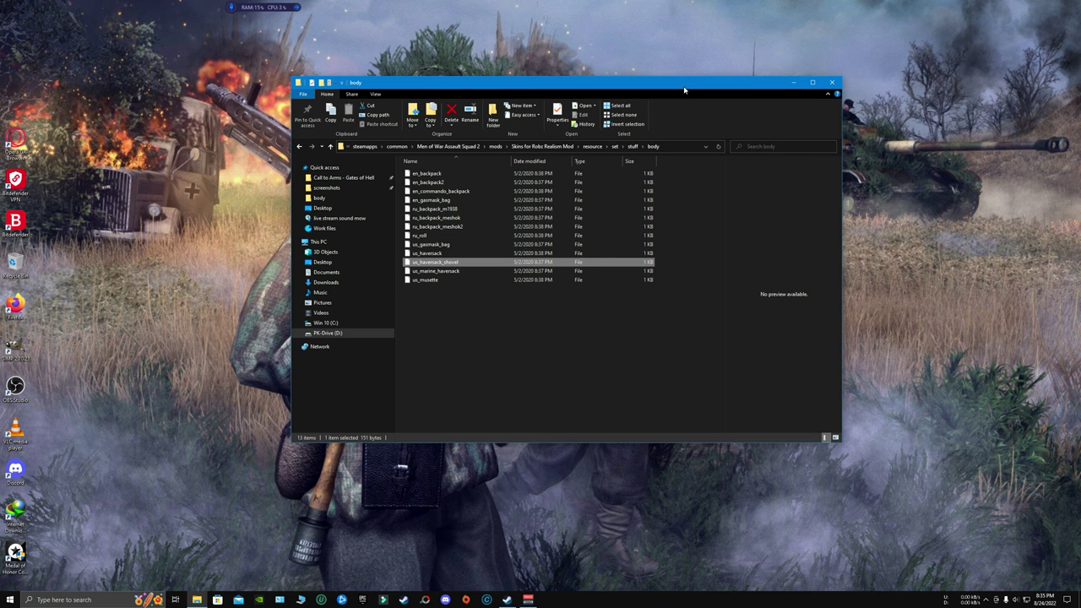
pyautogui.click(831, 81)
pyautogui.rightClick(454, 206)
pyautogui.click(485, 235)
# Switch to the Gates of Hell editor and load the 0.mi mission of the test zone map
pyautogui.click(528, 599)
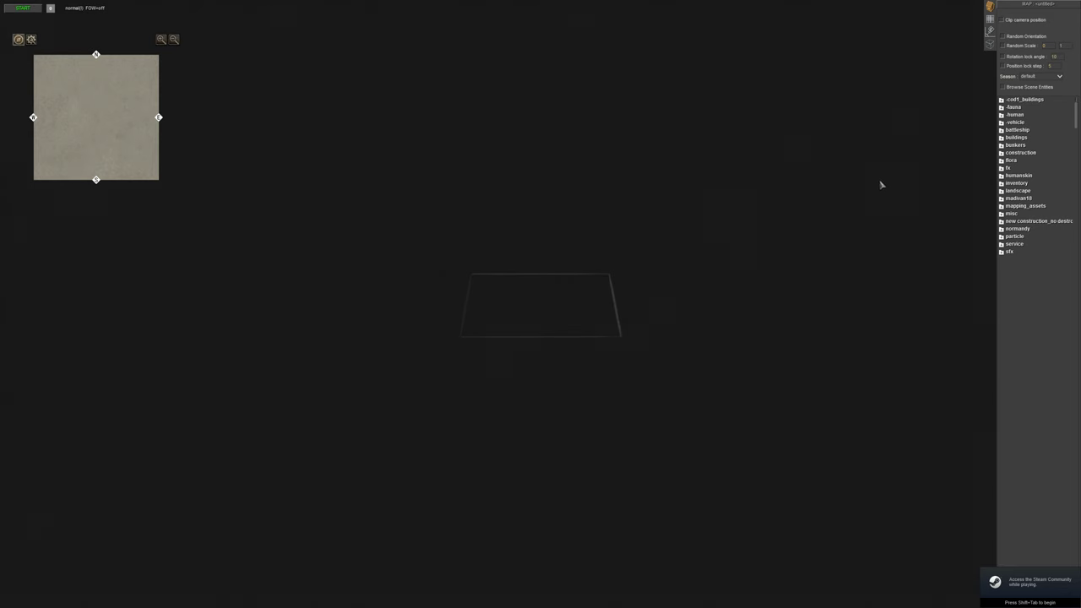
pyautogui.press('Escape')
pyautogui.press('Escape')
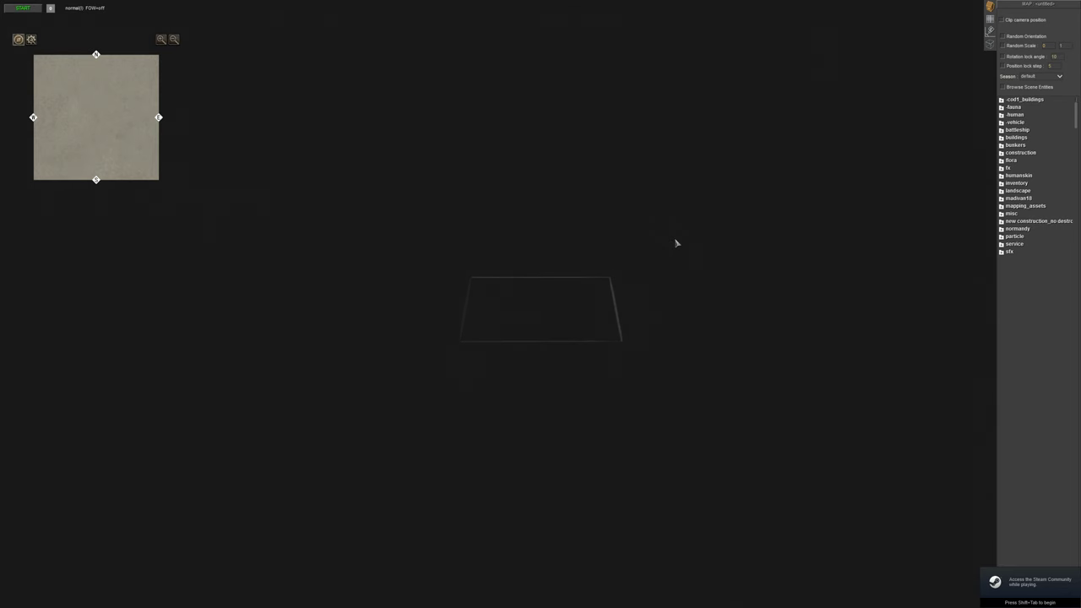
pyautogui.press('F3')
pyautogui.press('Escape')
pyautogui.click(547, 317)
pyautogui.scroll(-10, 511, 345)
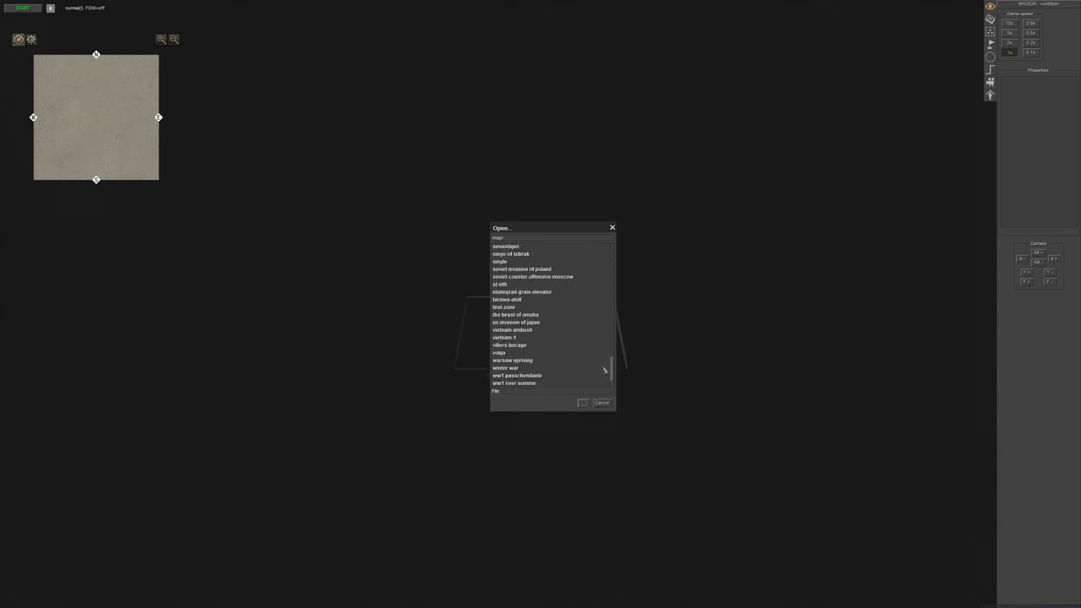
pyautogui.doubleClick(507, 299)
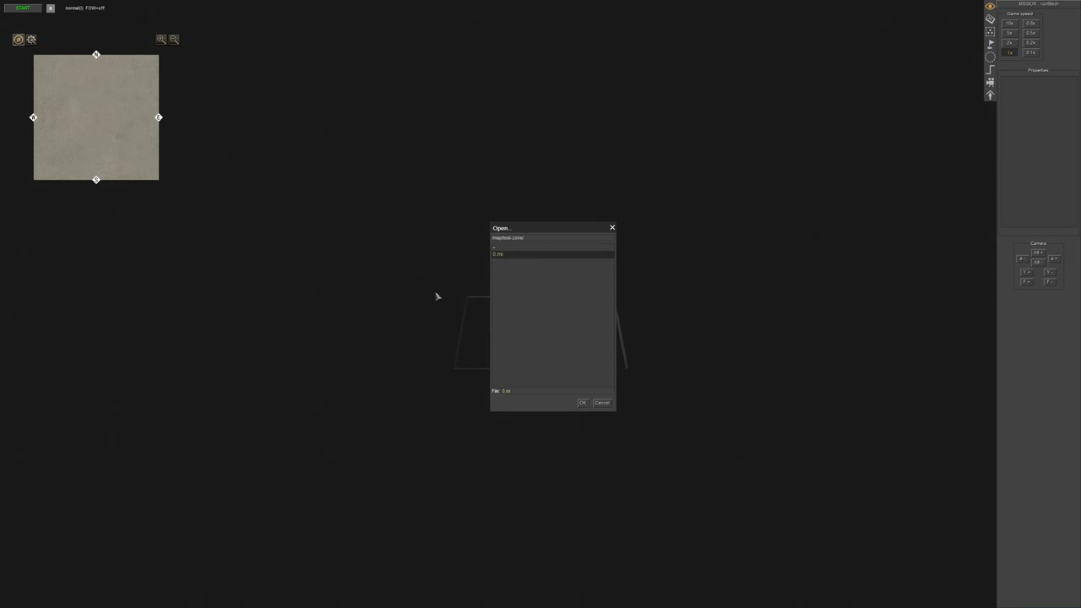
pyautogui.press('Return')
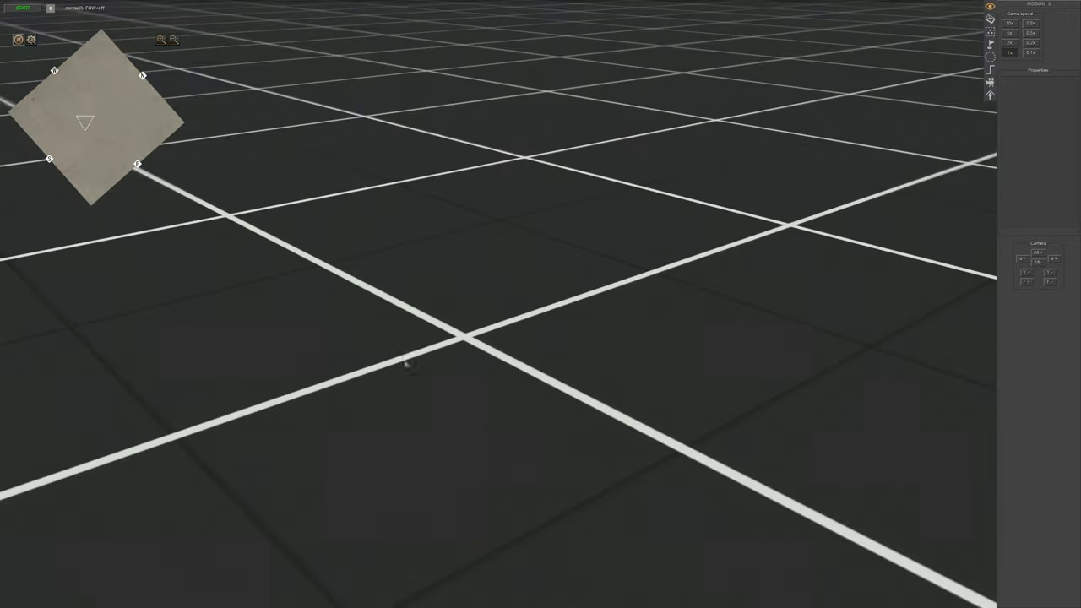
# Place us_haversack_shovel from the inventory equipment body category on the map and rotate it so its U.S. flap faces the camera
pyautogui.moveTo(419, 346); pyautogui.dragTo(372, 317)
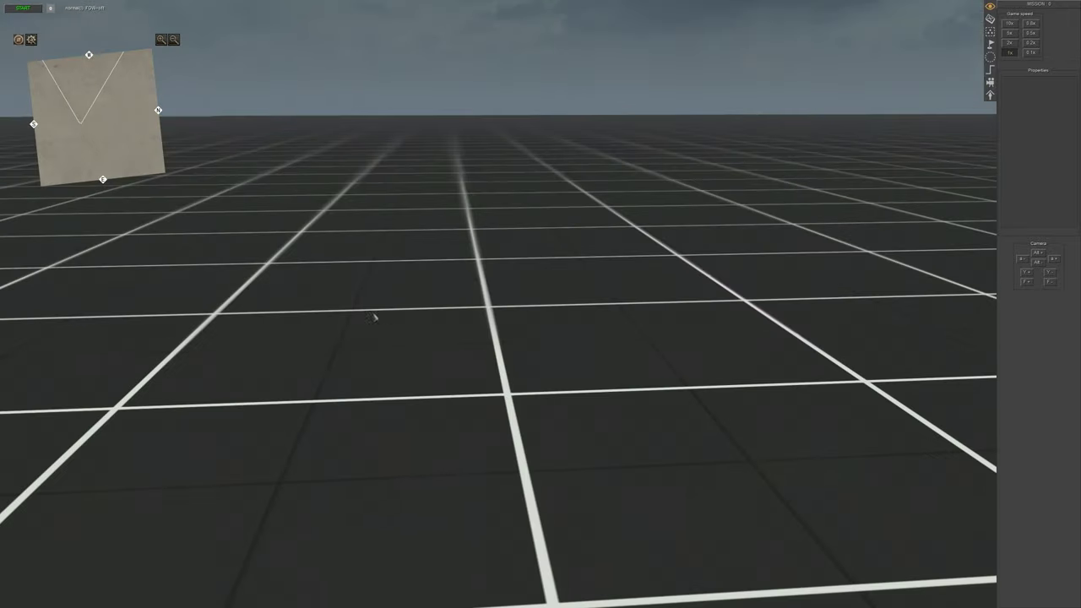
pyautogui.click(990, 19)
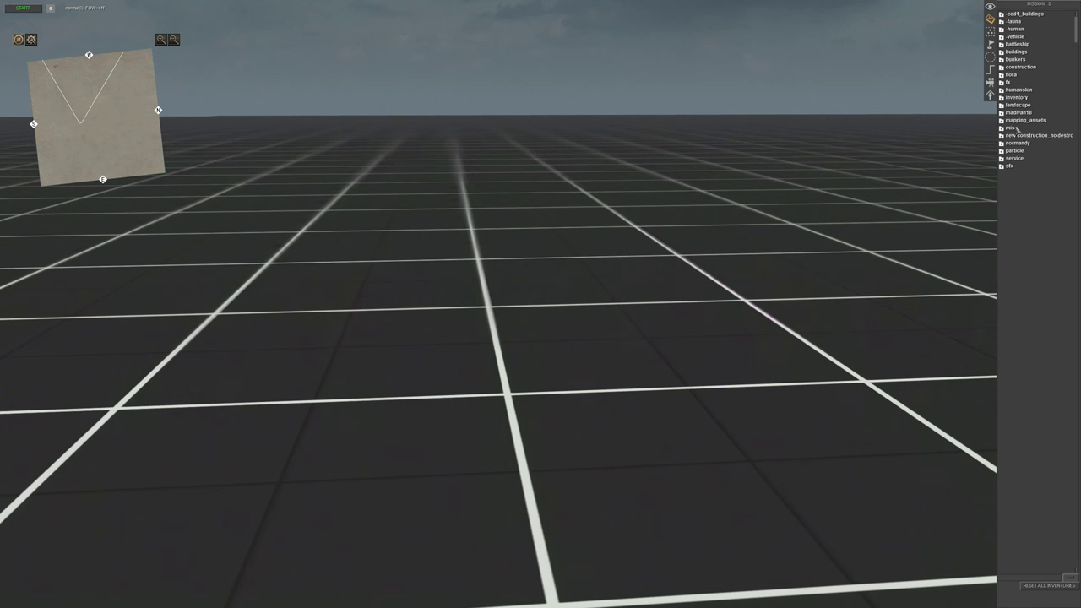
pyautogui.click(1017, 98)
pyautogui.click(1017, 136)
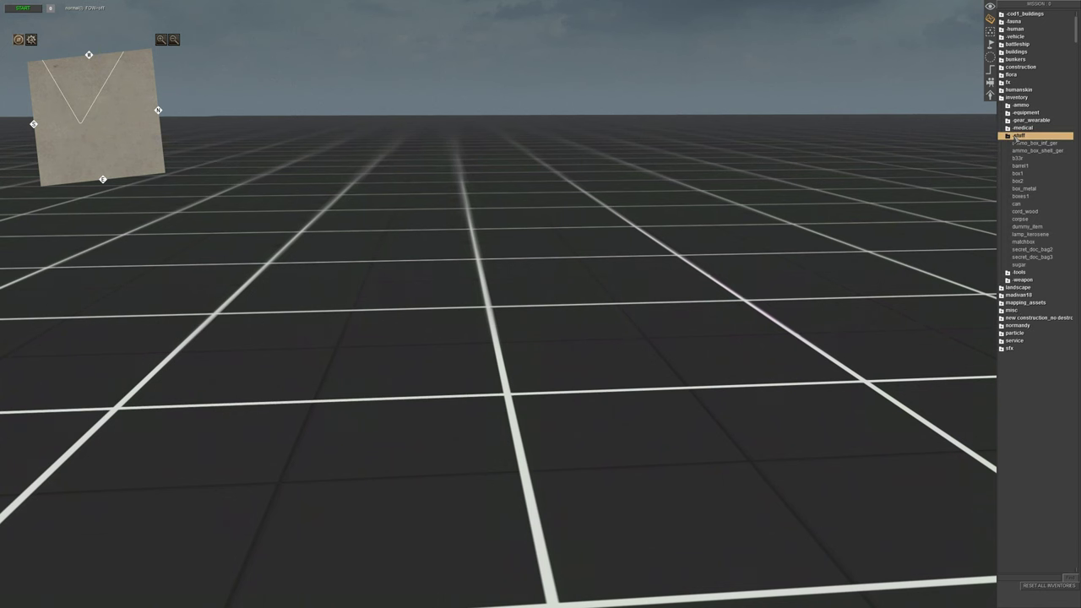
pyautogui.click(1019, 135)
pyautogui.click(1026, 112)
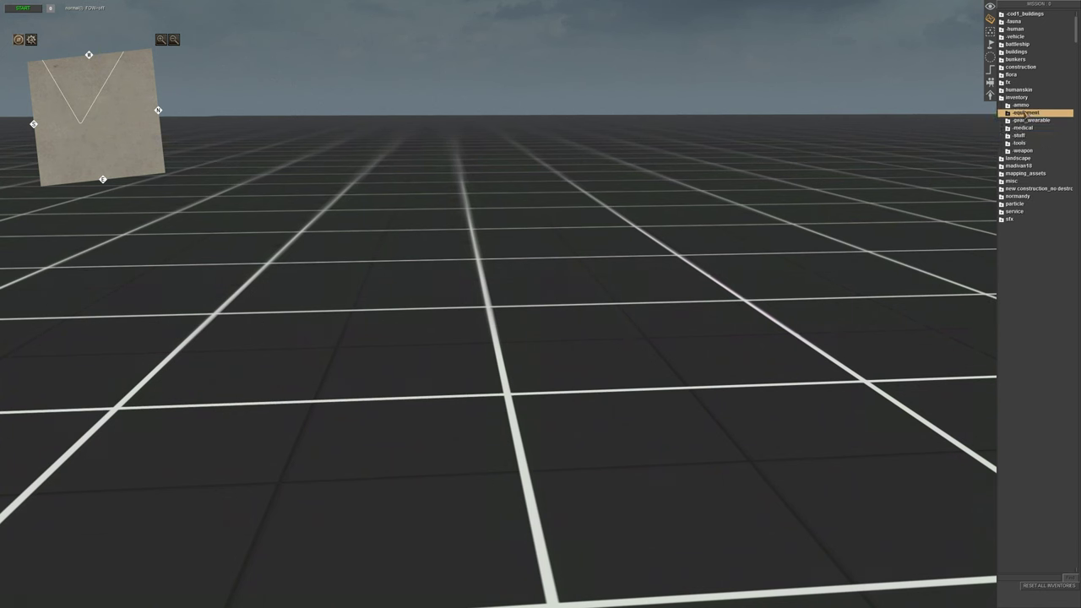
pyautogui.click(1025, 121)
pyautogui.click(1045, 226)
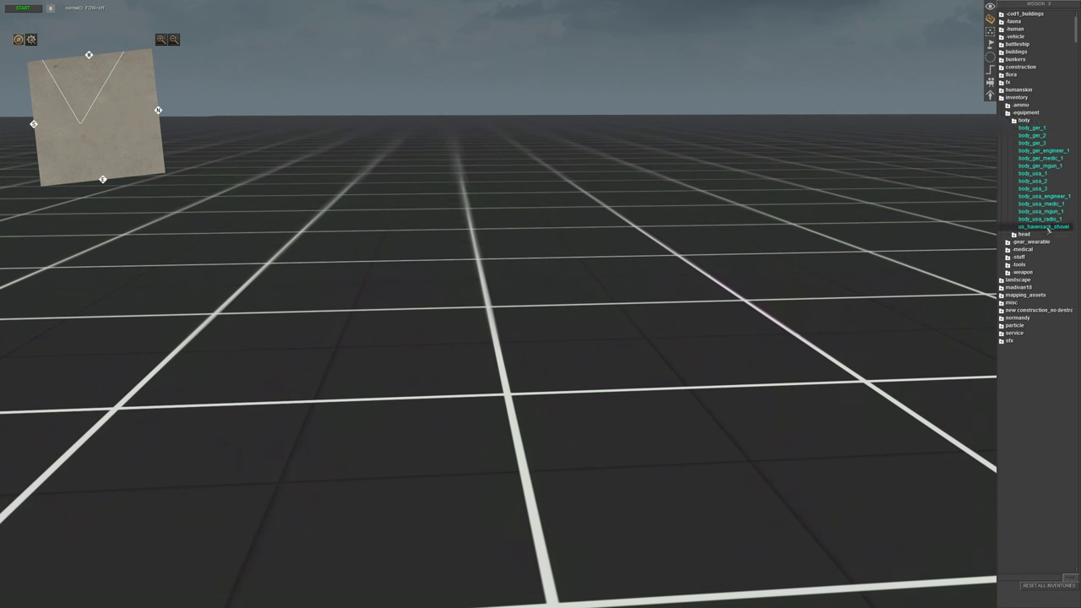
pyautogui.click(583, 409)
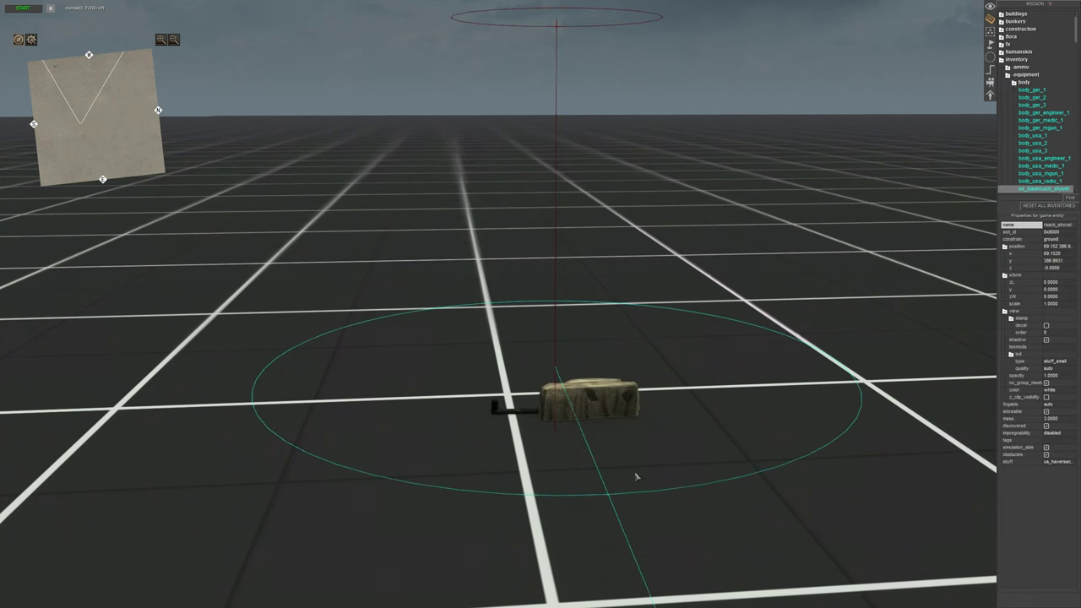
pyautogui.moveTo(701, 408); pyautogui.dragTo(523, 451)
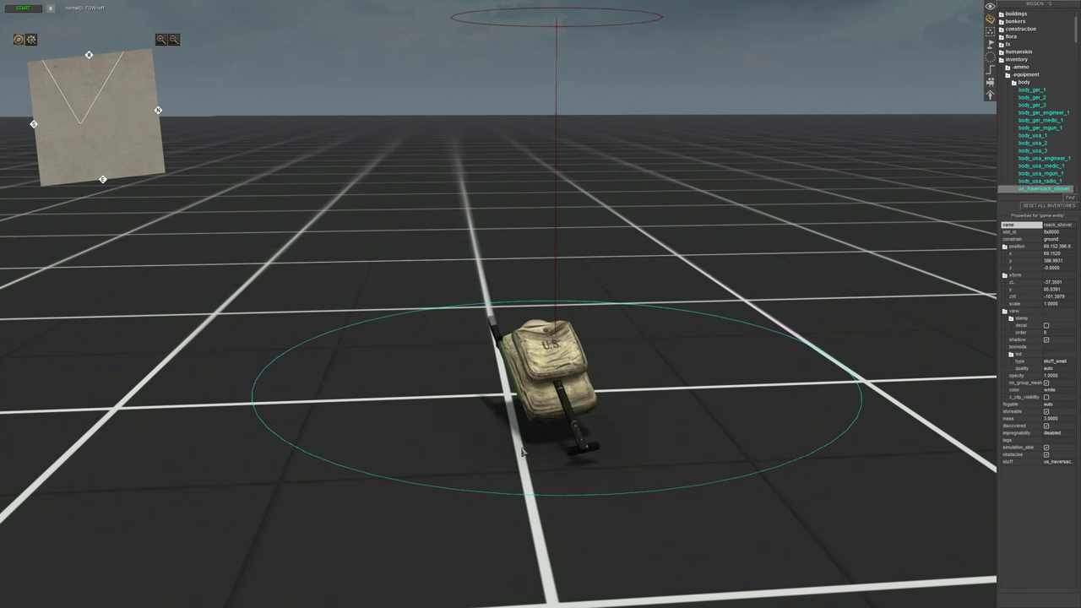
pyautogui.click(288, 564)
# Place helmet_usa_29th from the equipment head category beside the haversack and turn its front emblem toward the camera
pyautogui.click(1014, 121)
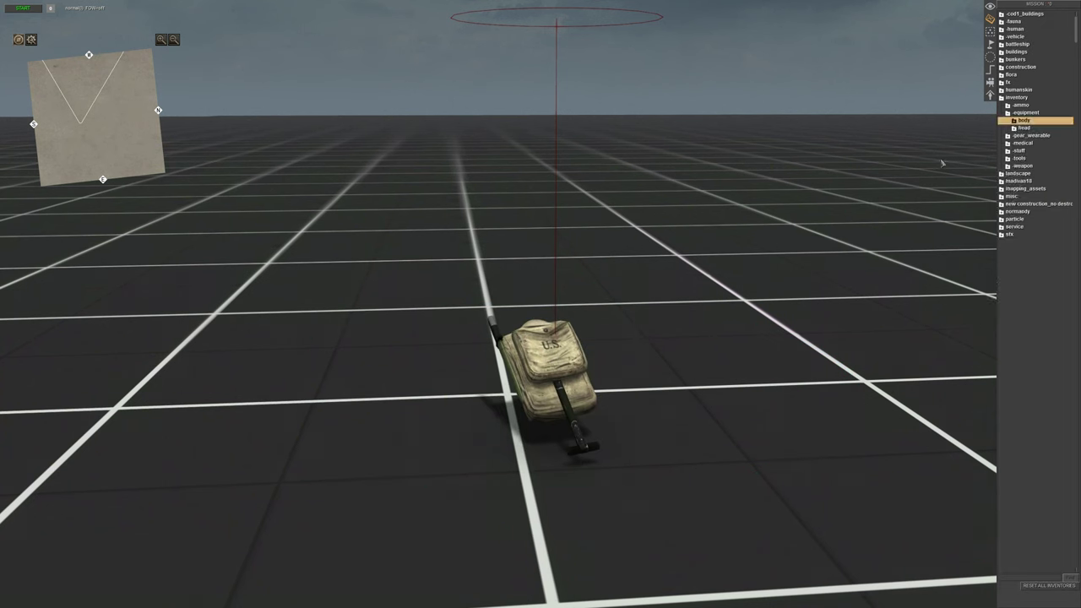
pyautogui.click(1016, 127)
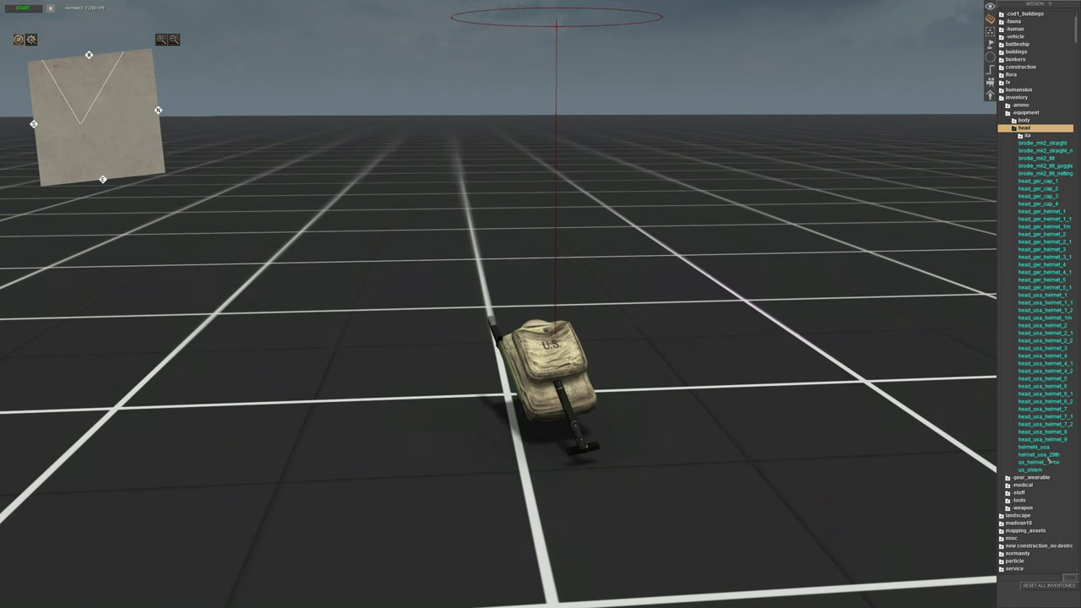
pyautogui.click(1047, 455)
pyautogui.click(766, 398)
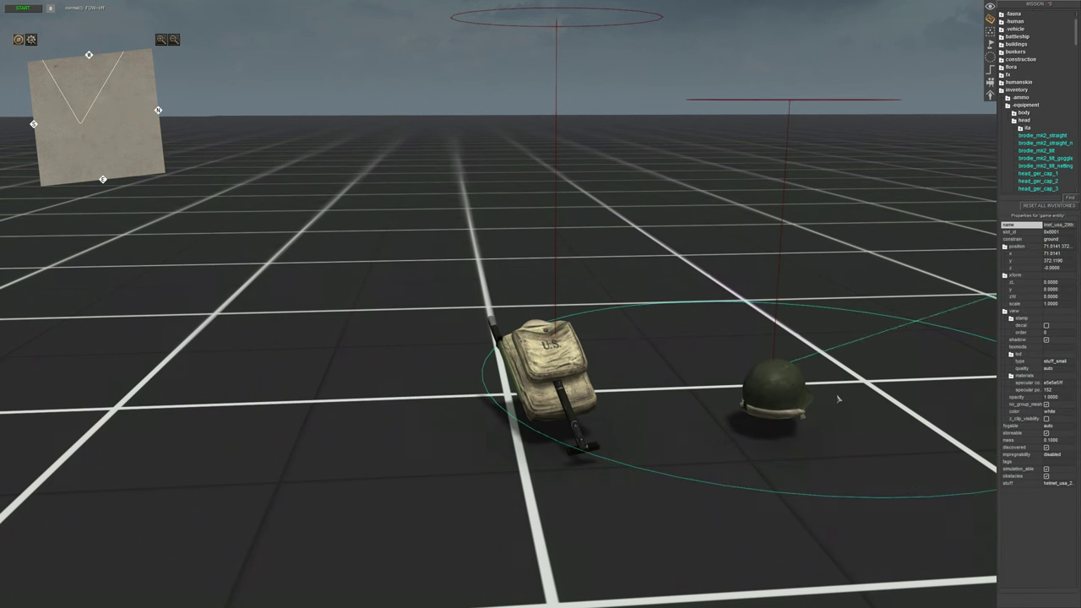
pyautogui.moveTo(785, 509); pyautogui.dragTo(815, 493)
pyautogui.click(408, 585)
pyautogui.press('Down')
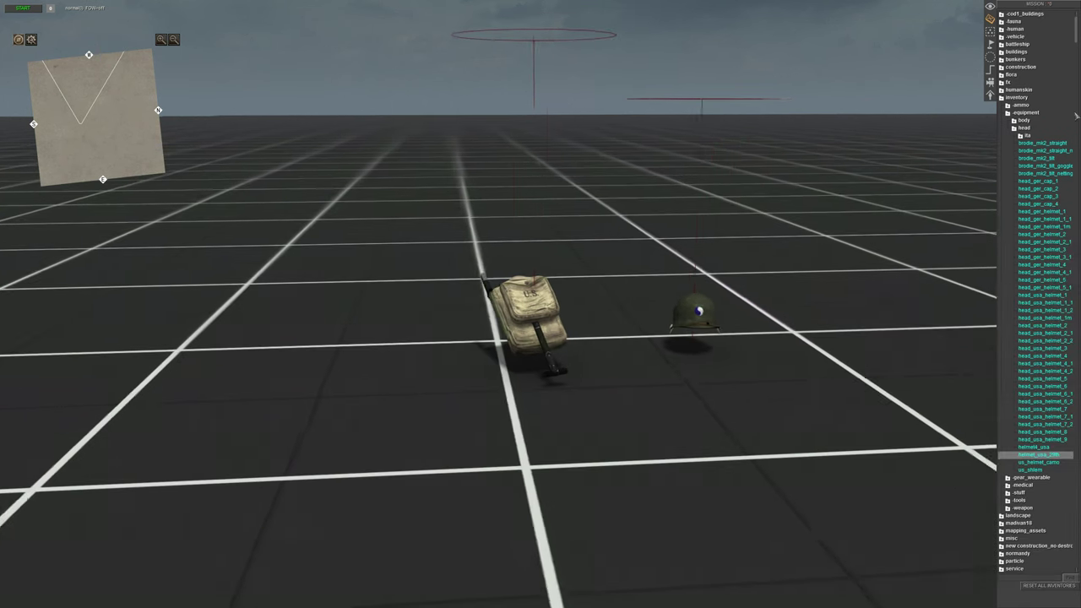
# Place the early-war Russian multiplayer soldier rifleman_1 beside the helmet and haversack
pyautogui.click(1014, 113)
pyautogui.click(1009, 98)
pyautogui.click(1013, 29)
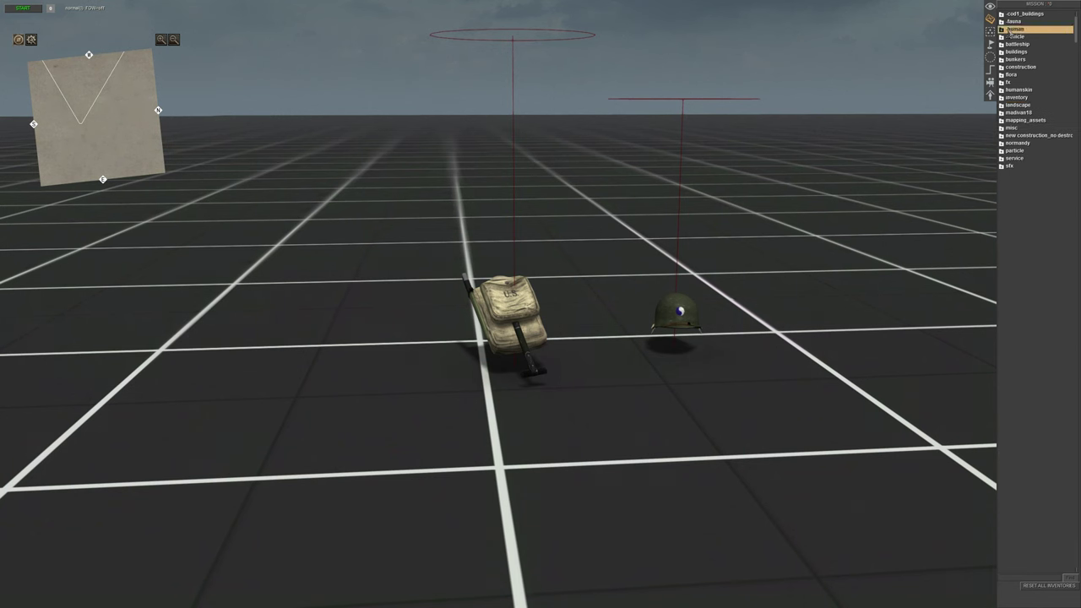
pyautogui.click(1015, 38)
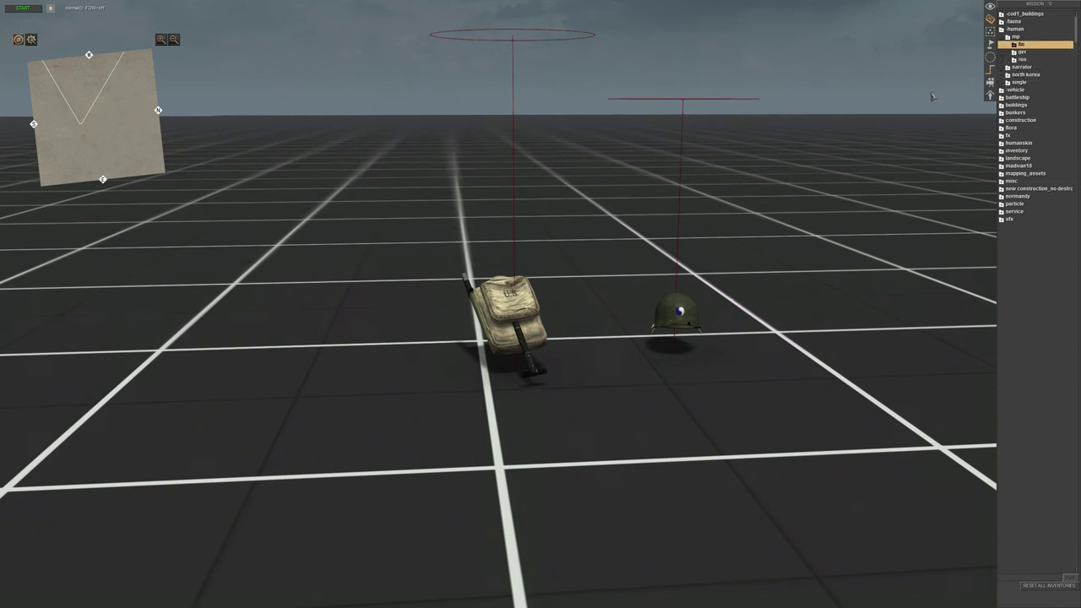
pyautogui.press('Down')
pyautogui.press('Down')
pyautogui.press('Right')
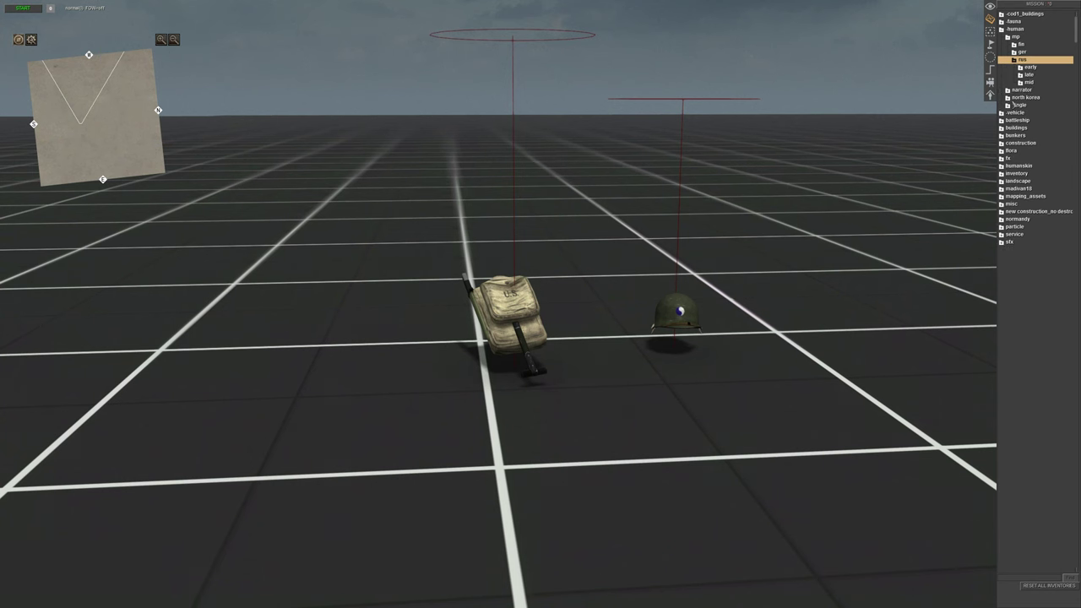
pyautogui.press('Down')
pyautogui.press('Right')
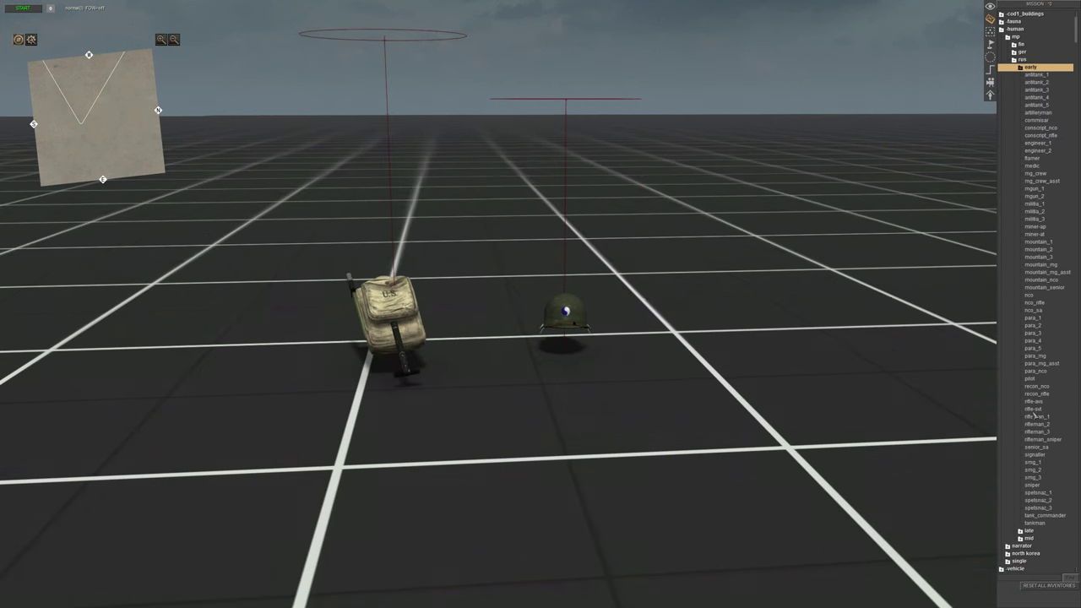
pyautogui.click(1037, 416)
pyautogui.click(826, 394)
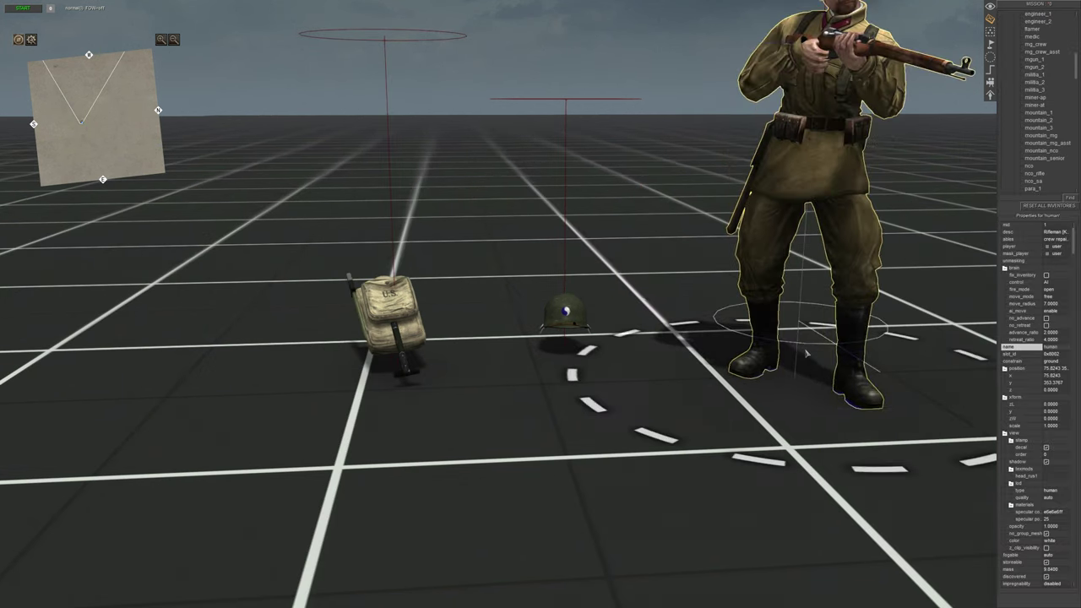
# Remove the cap and the rifle from the rifleman's inventory and close it
pyautogui.scroll(-3, 564, 311)
pyautogui.press('i')
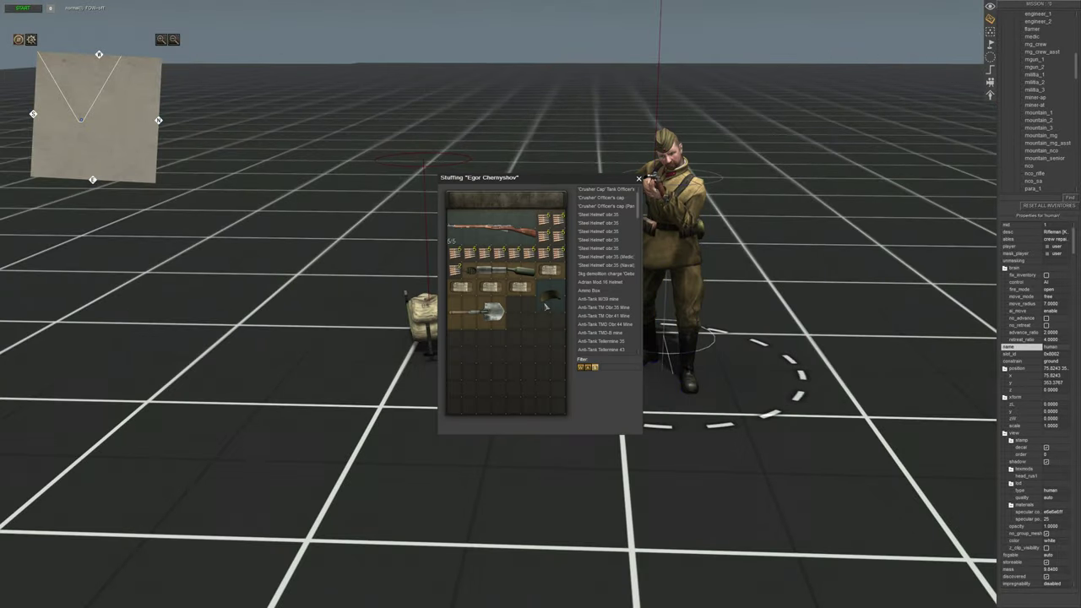
pyautogui.rightClick(546, 306)
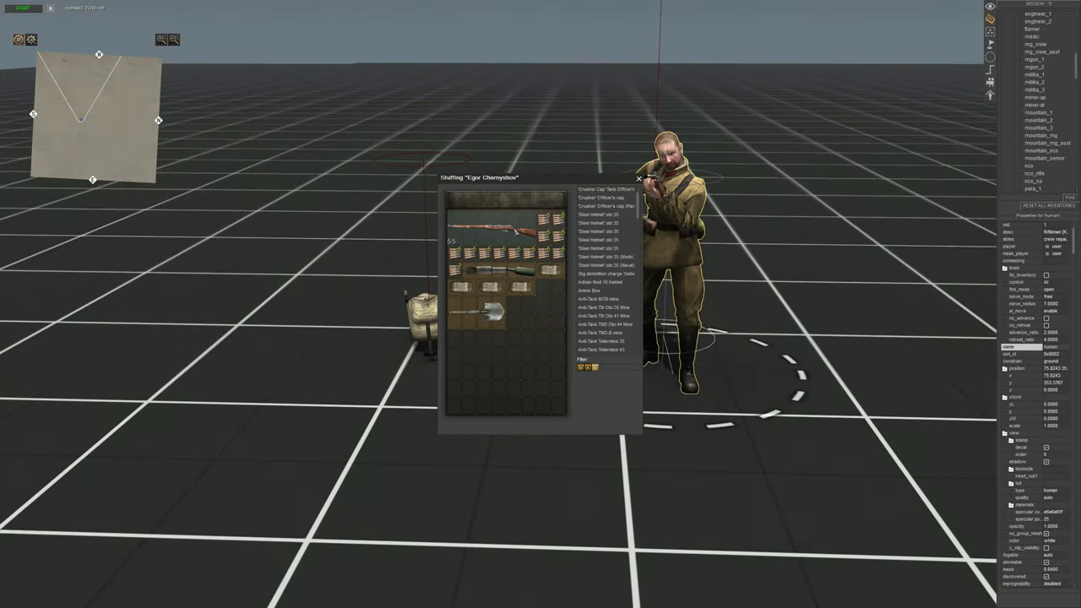
pyautogui.rightClick(507, 228)
pyautogui.click(638, 178)
# Change the rifleman's skin to a usa-tj2 uniform
pyautogui.scroll(-3, 1040, 438)
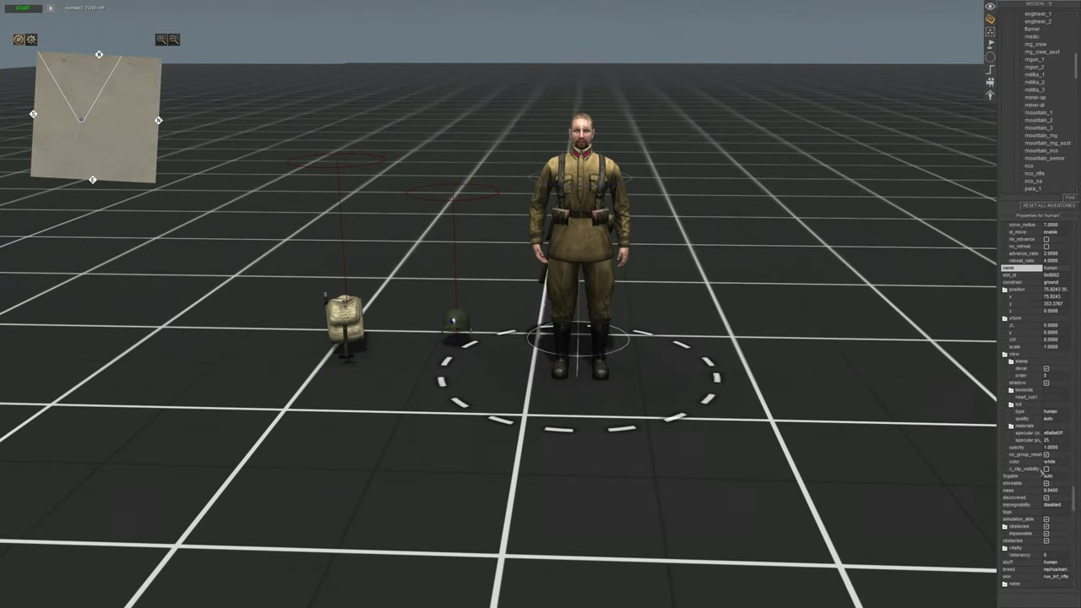
pyautogui.click(1052, 554)
pyautogui.moveTo(1068, 518); pyautogui.dragTo(1068, 543)
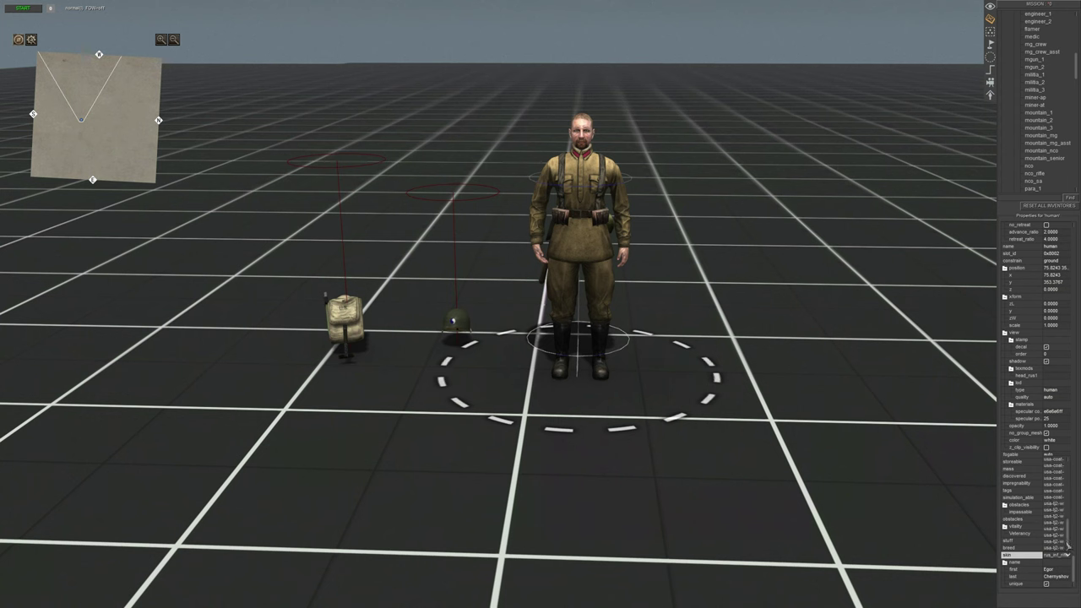
pyautogui.click(1053, 506)
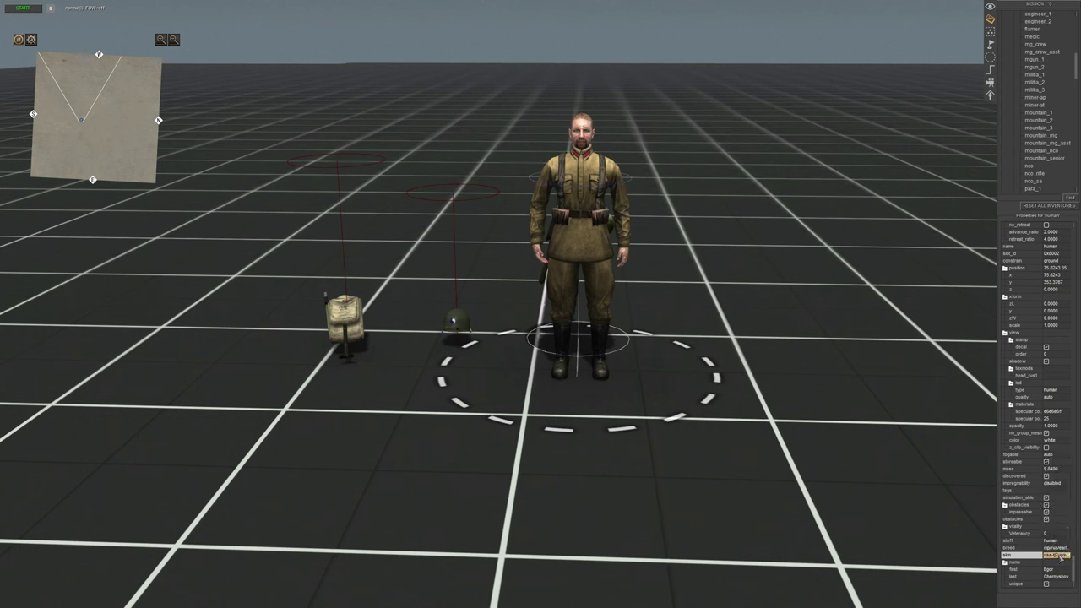
pyautogui.click(676, 415)
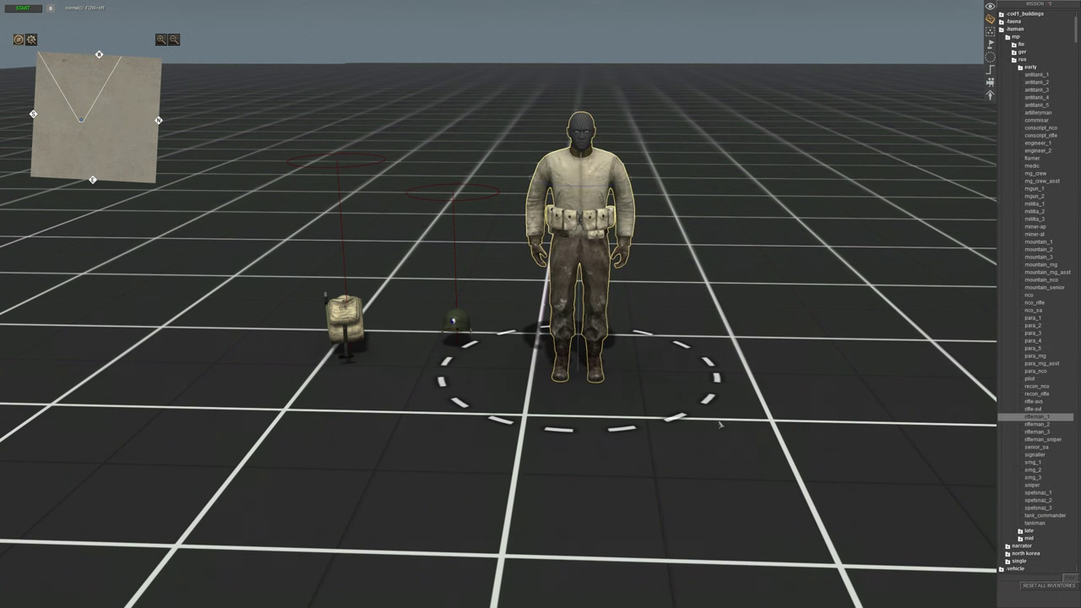
# Set the rifleman's jacket texture variant to 2-cpl in his texmods properties
pyautogui.click(608, 390)
pyautogui.scroll(2, 640, 390)
pyautogui.moveTo(639, 390); pyautogui.dragTo(649, 467)
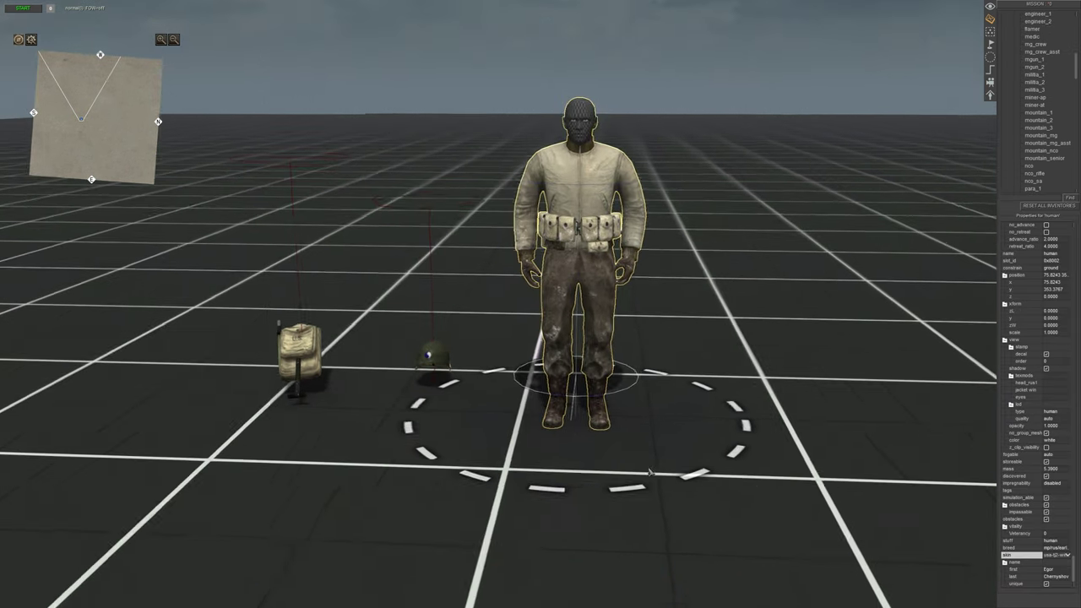
pyautogui.click(1051, 378)
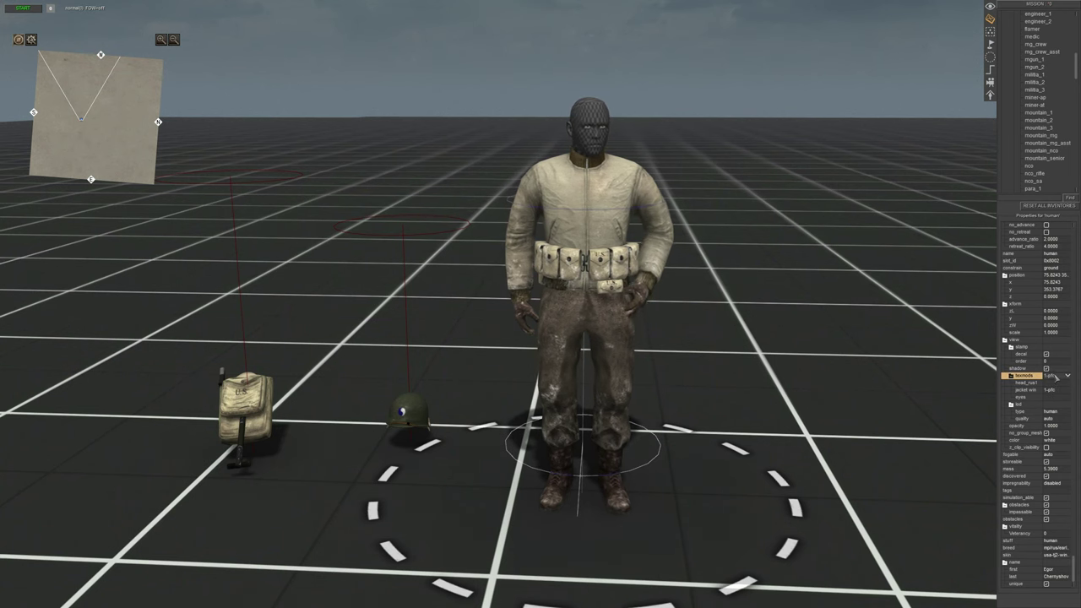
pyautogui.scroll(-3, 673, 478)
pyautogui.scroll(3, 674, 478)
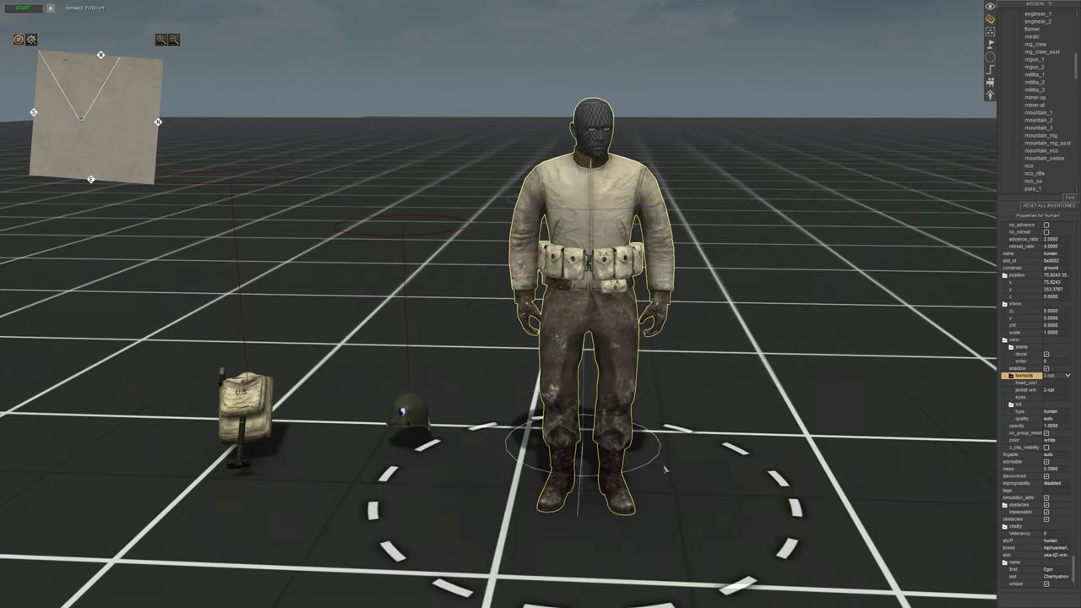
# Change the rifleman's skin to a usa-coat uniform and keep him selected near the helmet and haversack
pyautogui.click(1066, 555)
pyautogui.scroll(-2, 1057, 559)
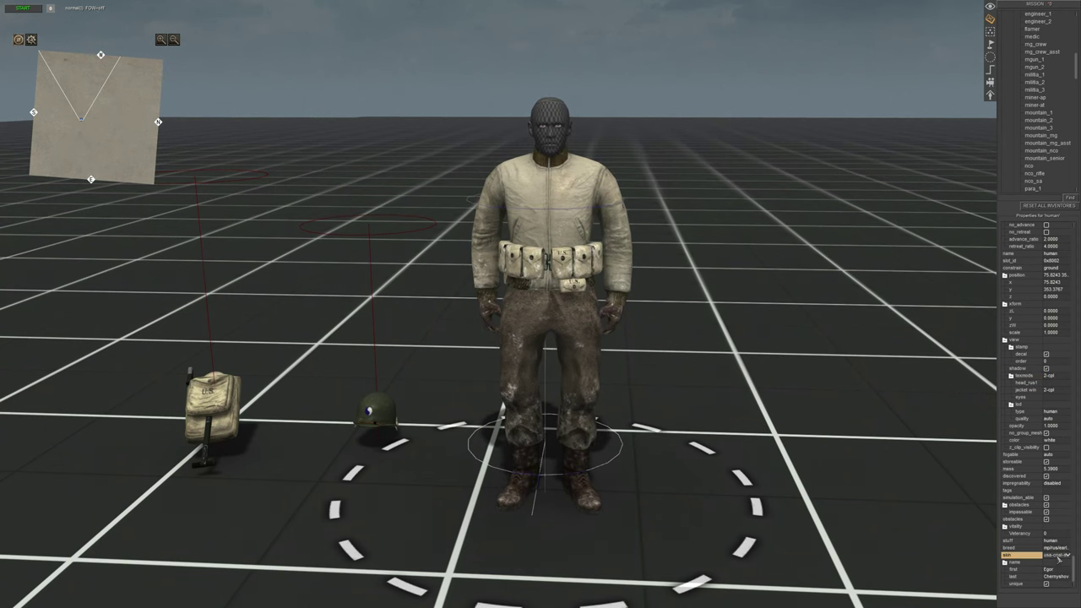
pyautogui.click(752, 390)
pyautogui.scroll(-3, 754, 392)
pyautogui.scroll(3, 736, 382)
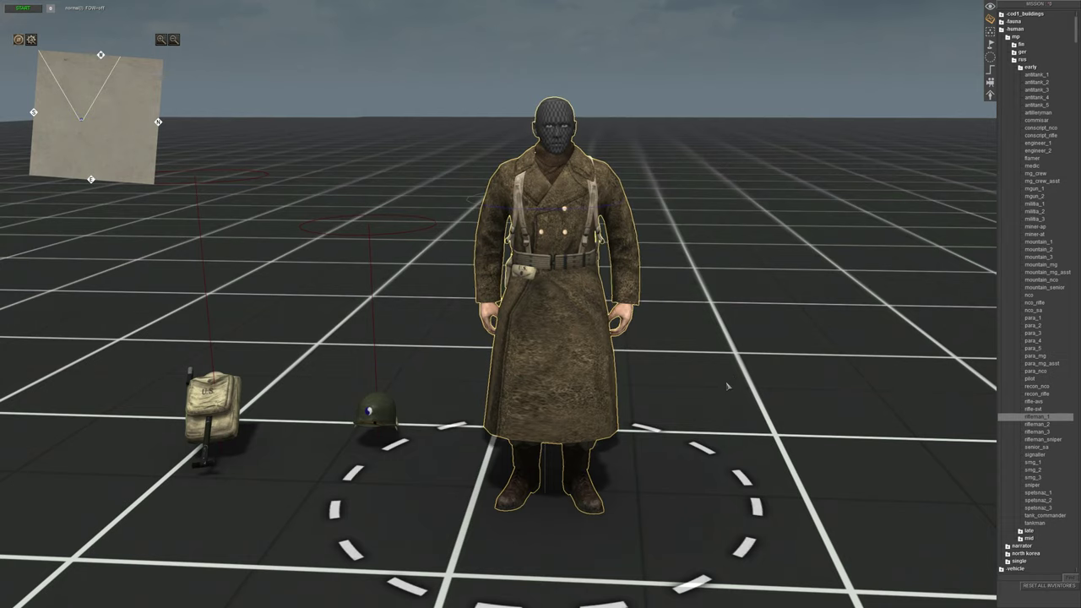
pyautogui.click(586, 431)
pyautogui.scroll(-1, 507, 524)
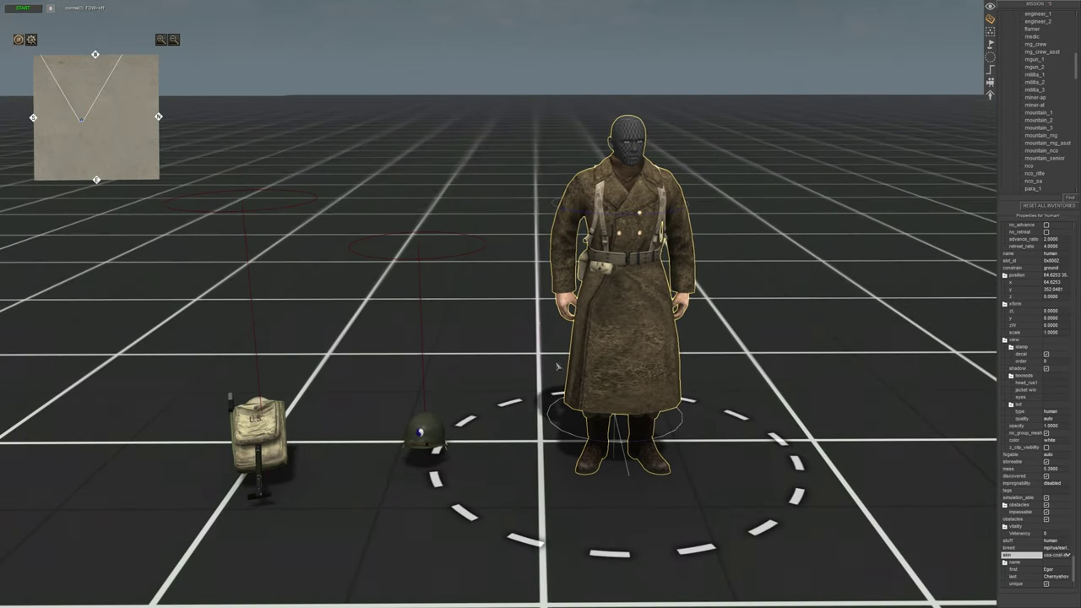
# In game mode, have the rifleman pick up and wear the helmet and the shovel haversack from the ground
pyautogui.press('F1')
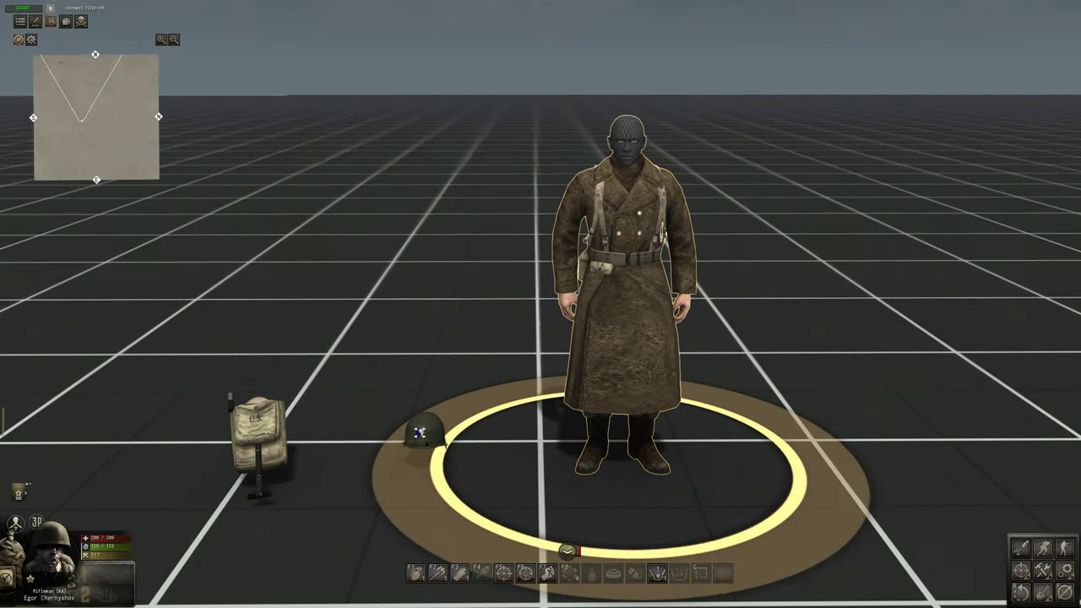
pyautogui.press('Tab')
pyautogui.rightClick(422, 429)
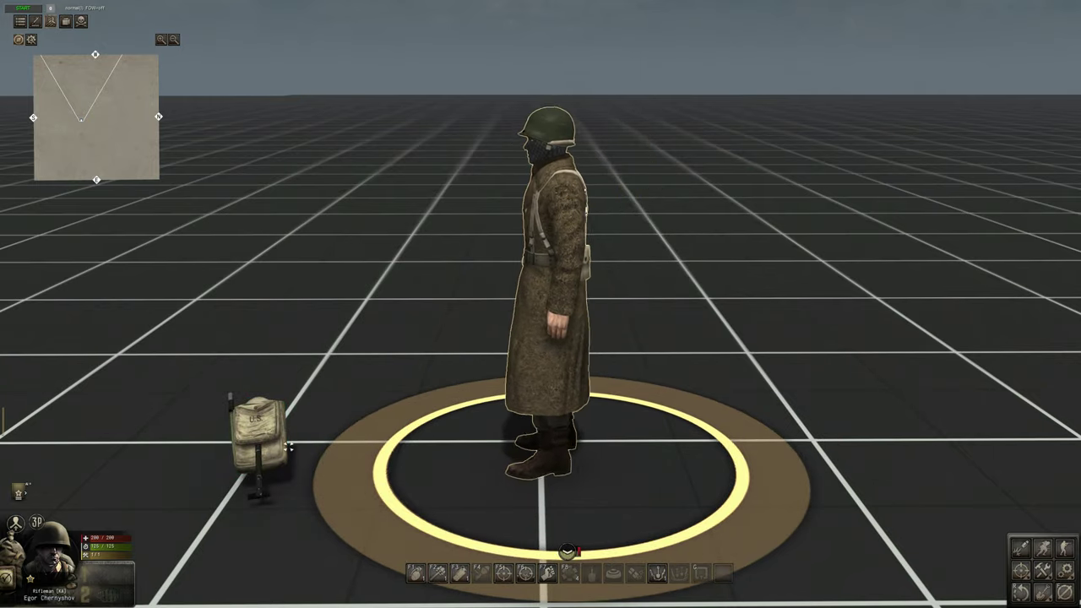
pyautogui.rightClick(259, 456)
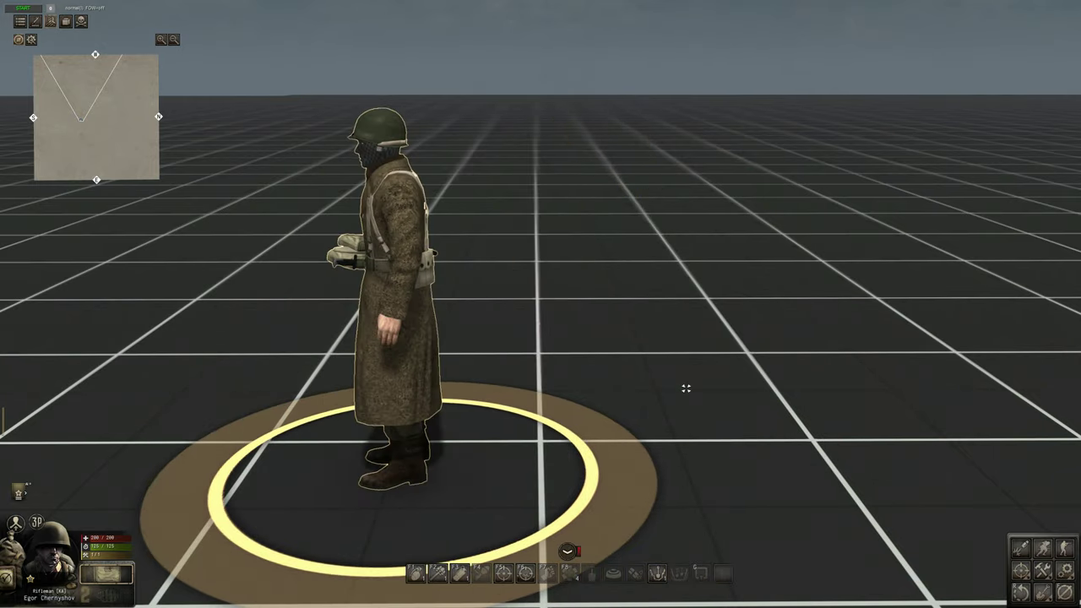
pyautogui.moveTo(663, 391); pyautogui.dragTo(759, 386)
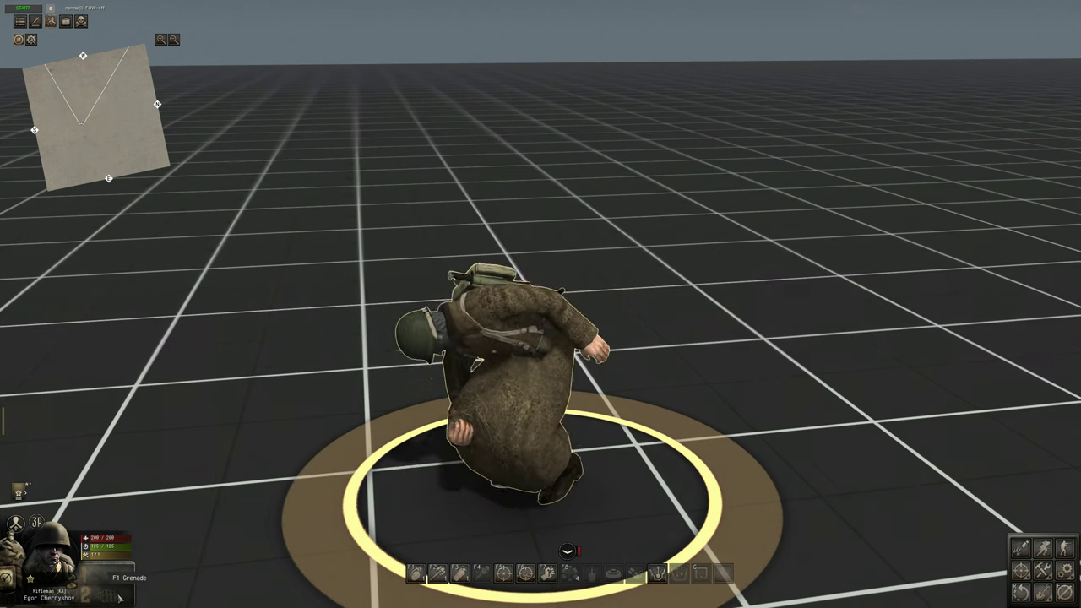
pyautogui.click(270, 292)
# Return to the editor, turn the rifleman's back toward the camera, and check his inventory
pyautogui.press('F3')
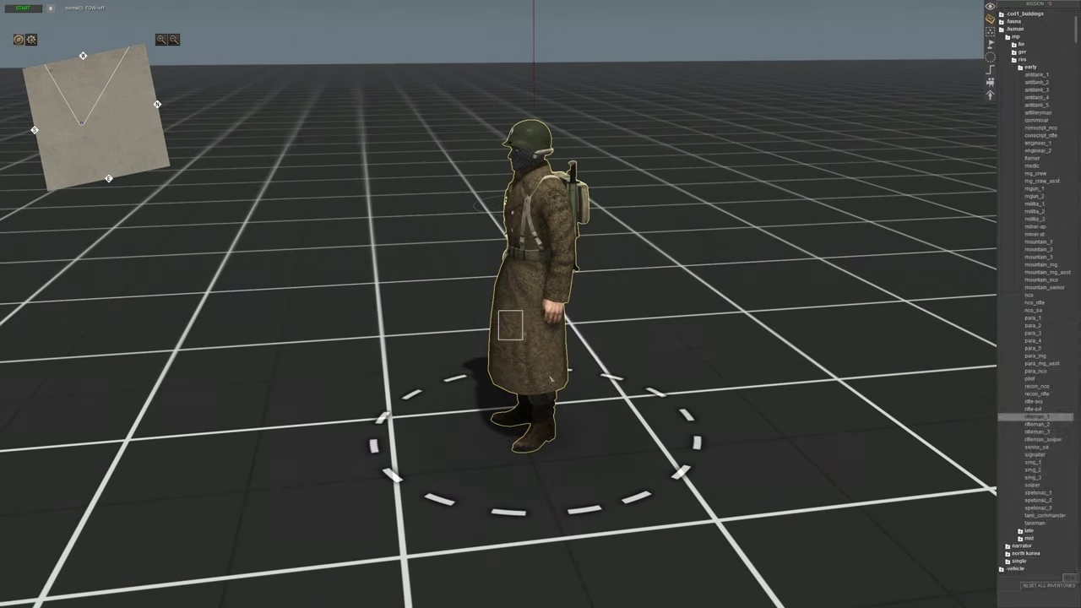
pyautogui.moveTo(506, 325); pyautogui.dragTo(645, 425)
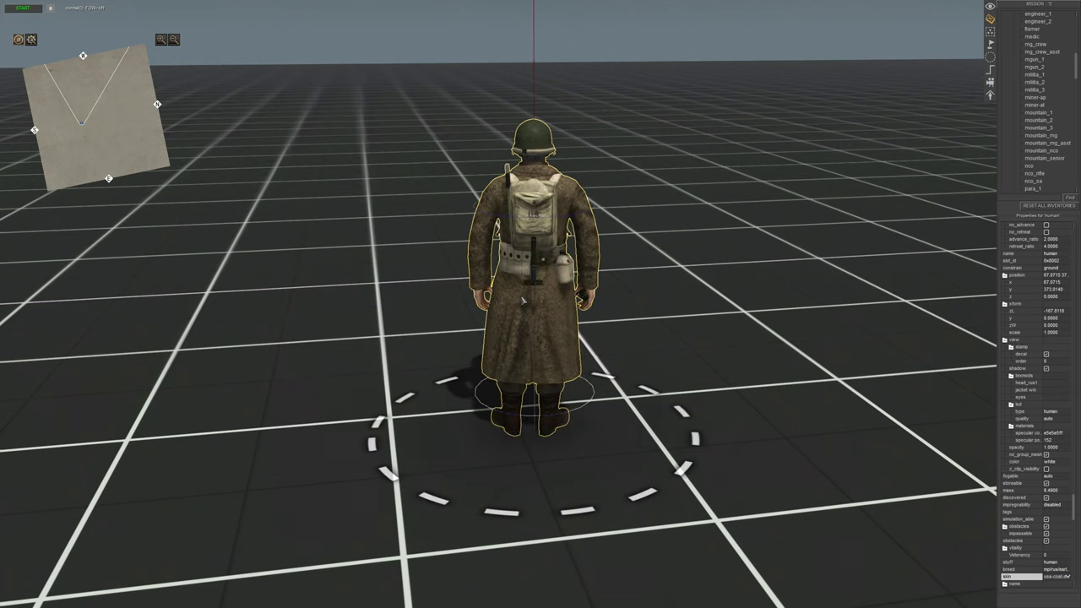
pyautogui.press('i')
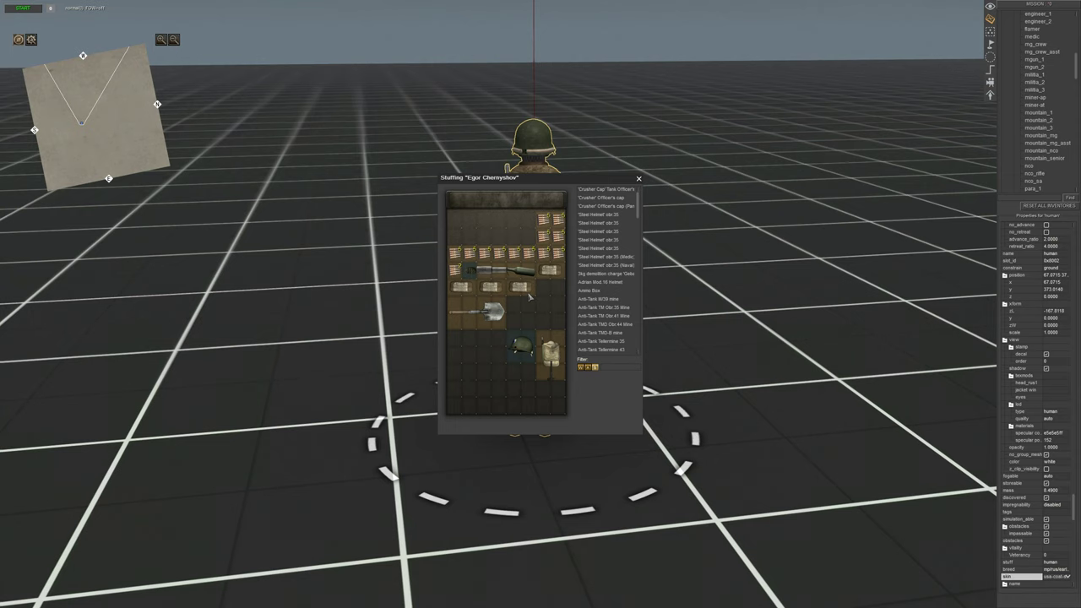
pyautogui.press('Escape')
# Rotate the rifleman to show his side profile and face him toward the camera
pyautogui.click(264, 440)
pyautogui.scroll(2, 353, 391)
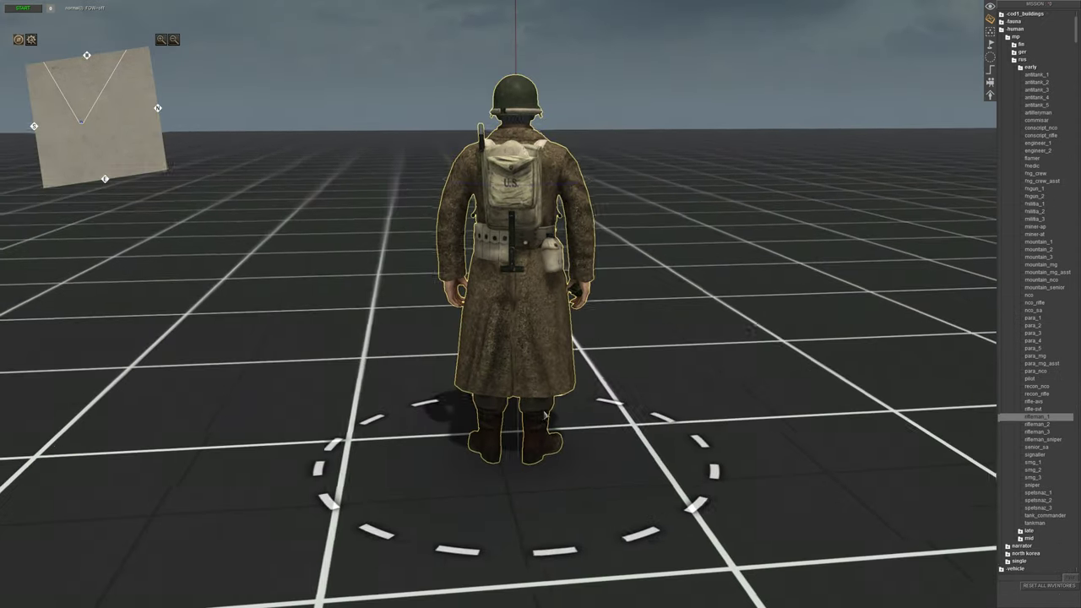
pyautogui.click(547, 414)
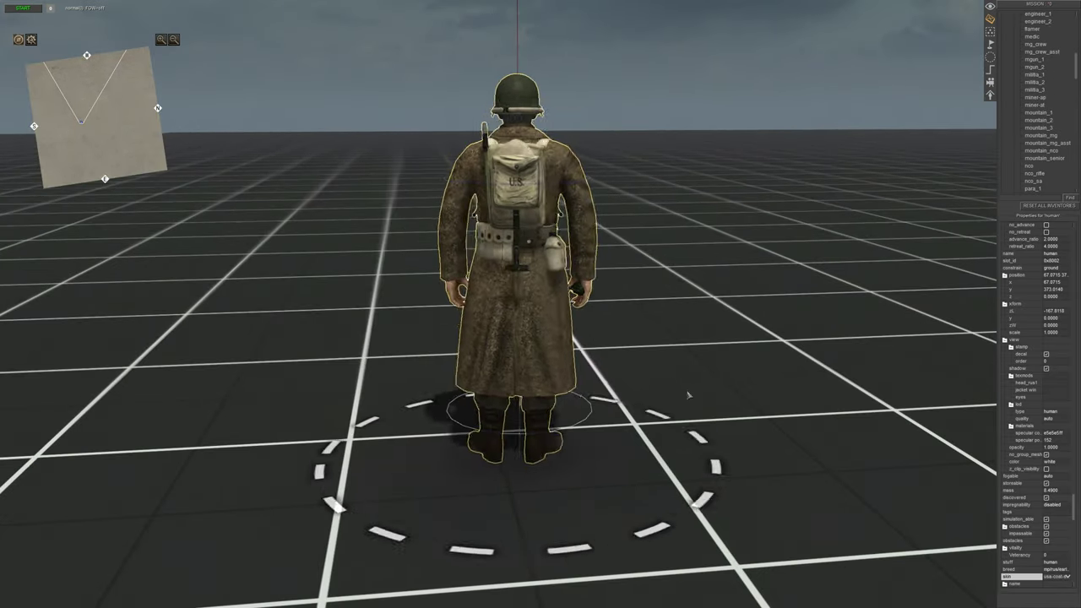
pyautogui.moveTo(688, 395); pyautogui.dragTo(651, 543)
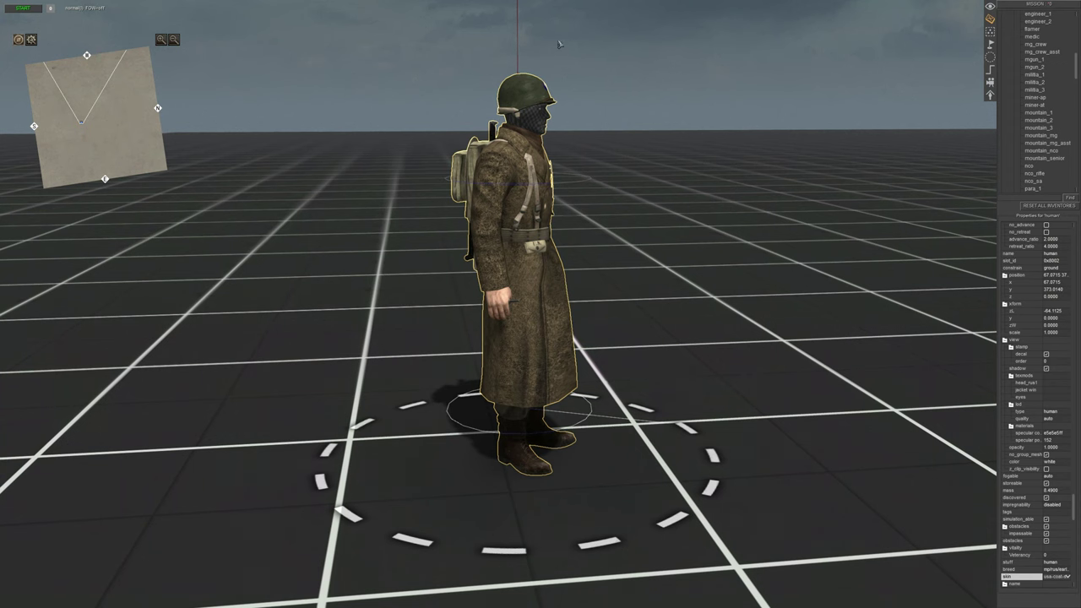
pyautogui.scroll(1, 666, 68)
pyautogui.moveTo(680, 282); pyautogui.dragTo(682, 508)
pyautogui.press('e')
# Examine the fit of the helmet and its front emblem on the rifleman from near and far
pyautogui.scroll(-3, 687, 324)
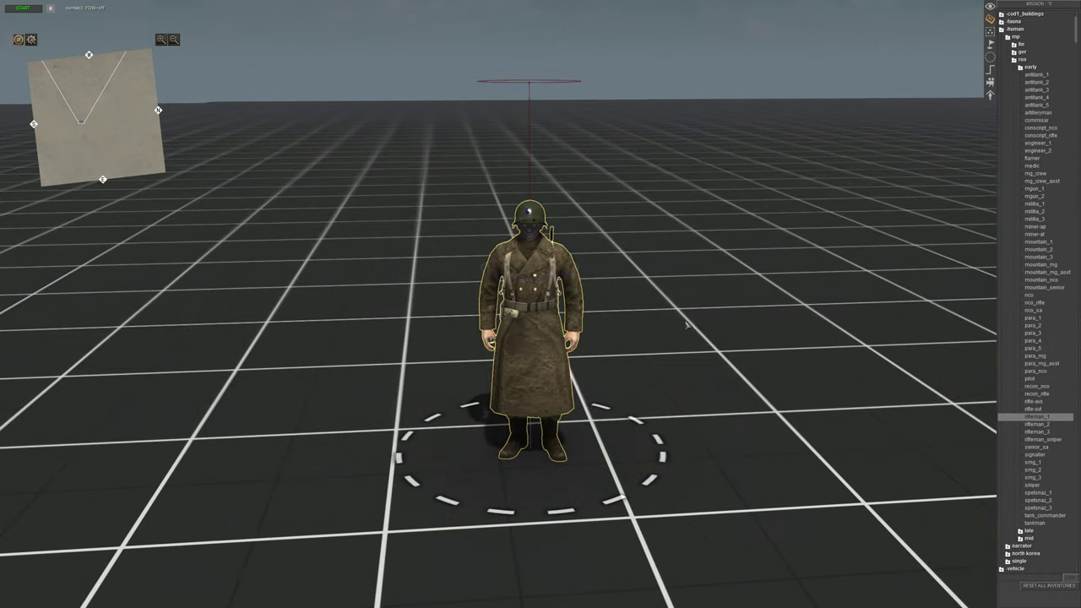
pyautogui.scroll(3, 687, 325)
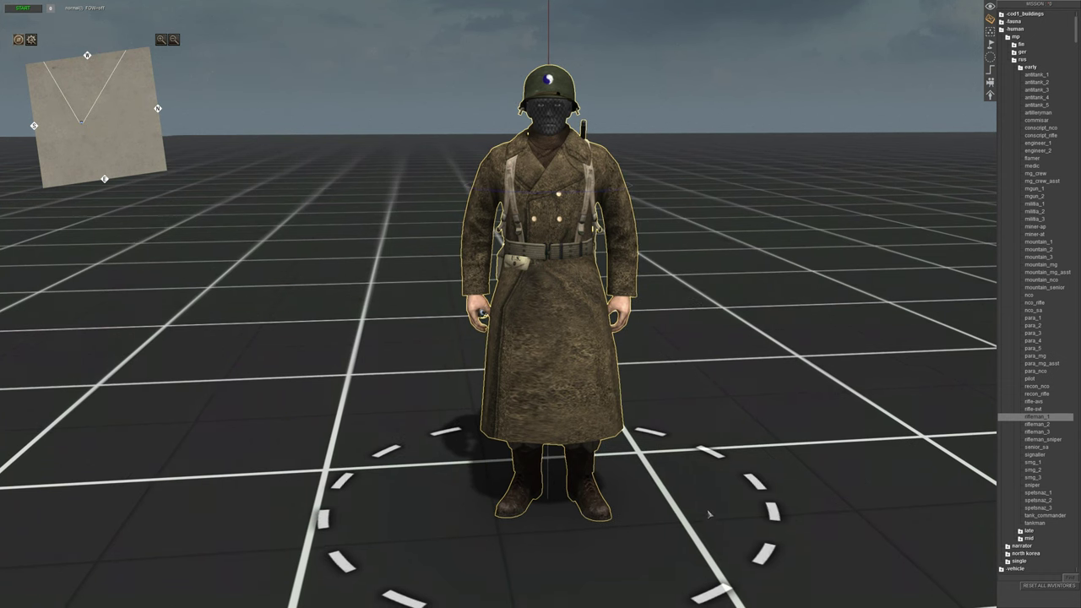
pyautogui.moveTo(710, 513); pyautogui.dragTo(709, 507)
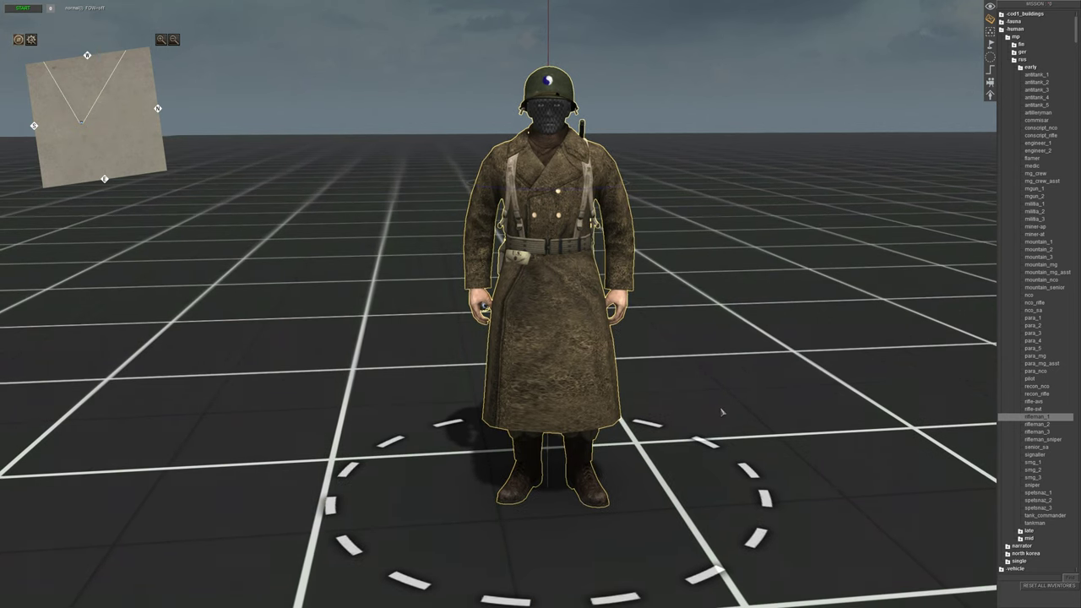
pyautogui.moveTo(728, 414); pyautogui.dragTo(730, 427)
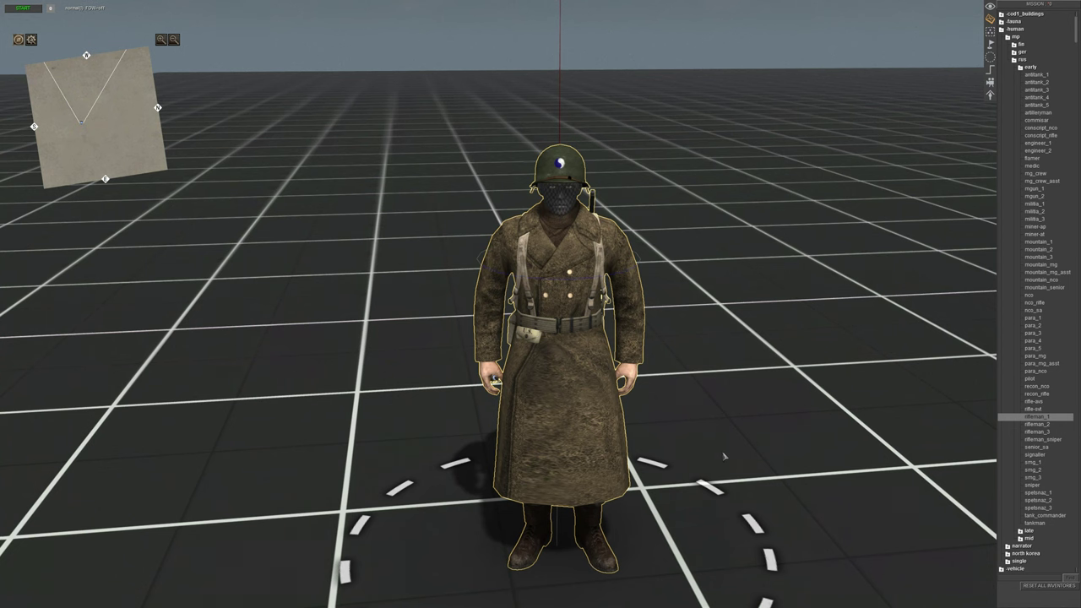
pyautogui.scroll(3, 718, 434)
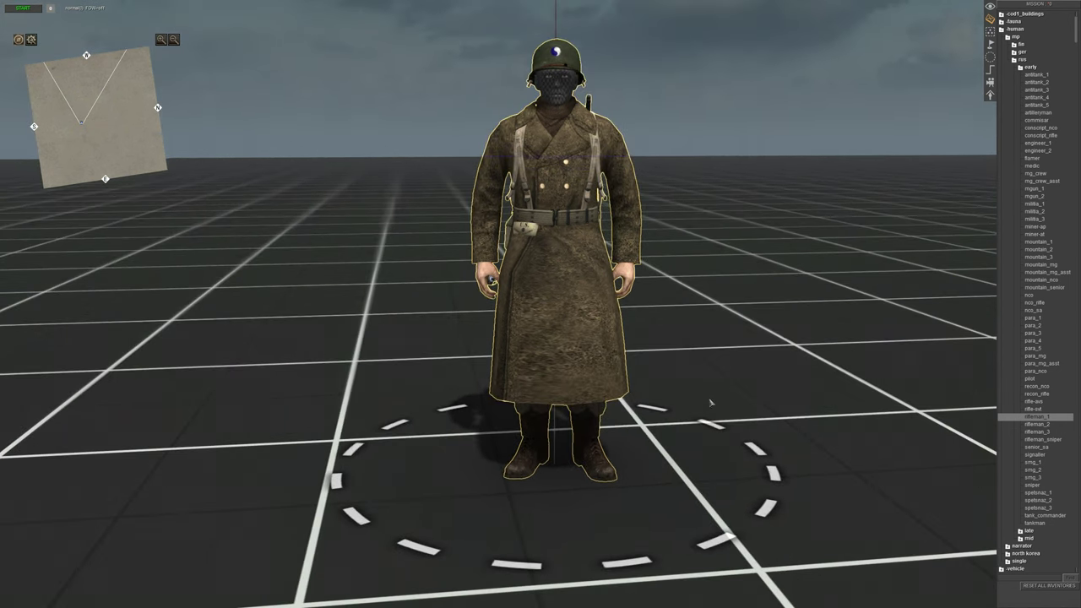
pyautogui.moveTo(693, 4)
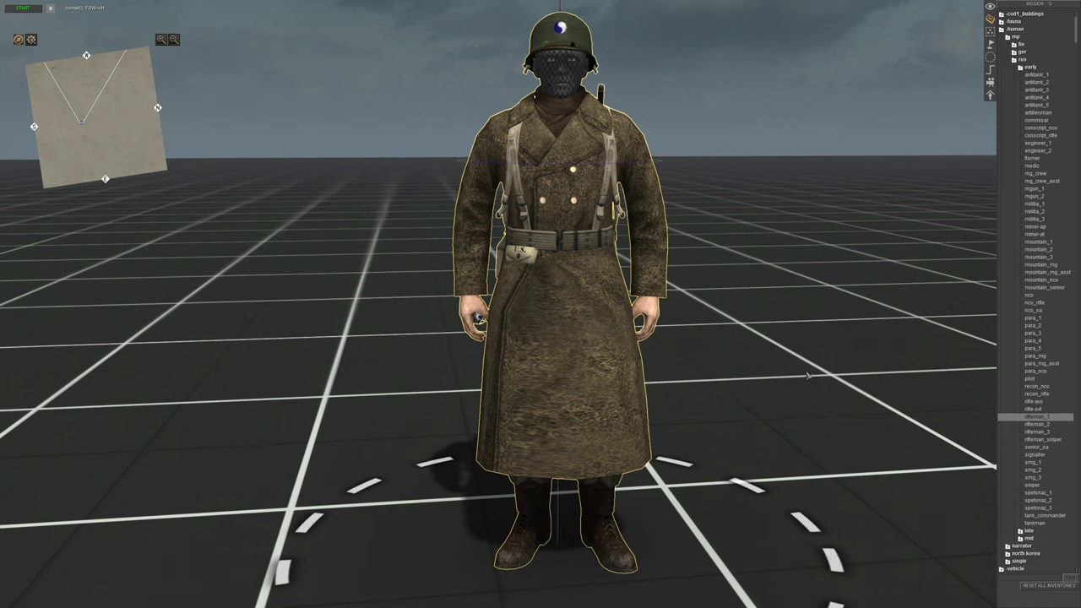
pyautogui.scroll(-3, 764, 365)
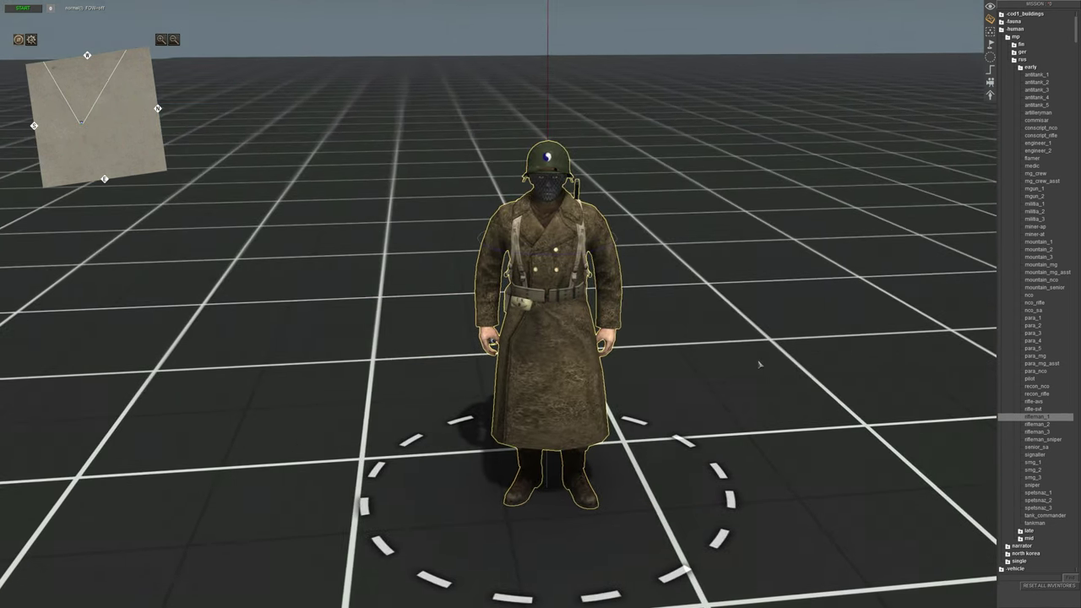